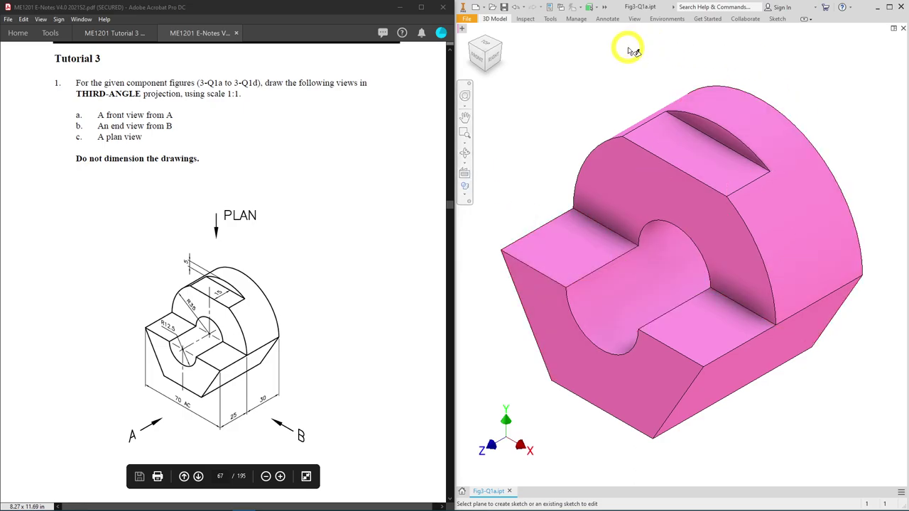
Step: Inspect the Fig3-Q1a part model in its front, right end and top views
left_click_drag(488, 58, 790, 223)
left_click(485, 55)
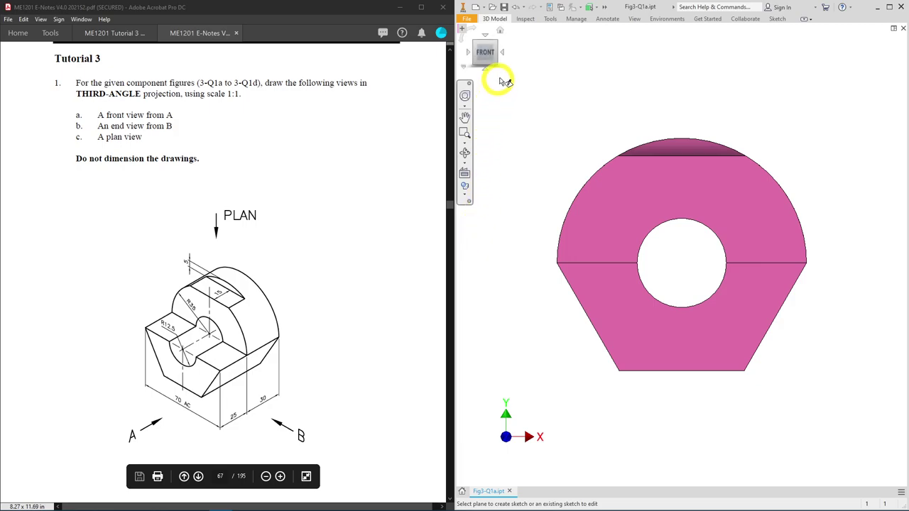
left_click(503, 55)
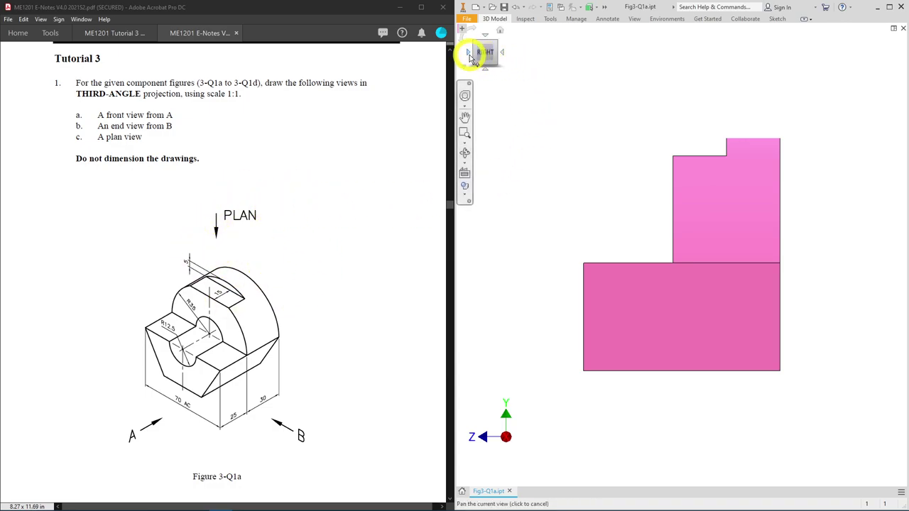
left_click(470, 56)
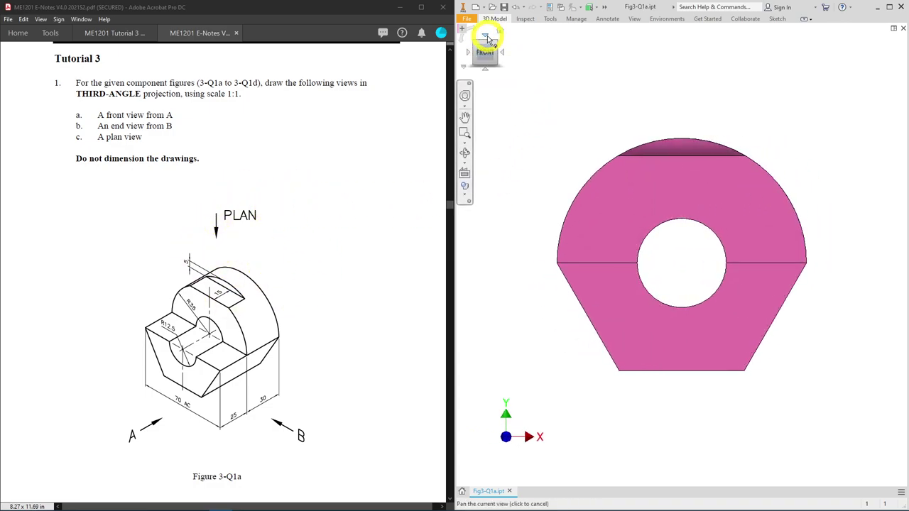
left_click(487, 38)
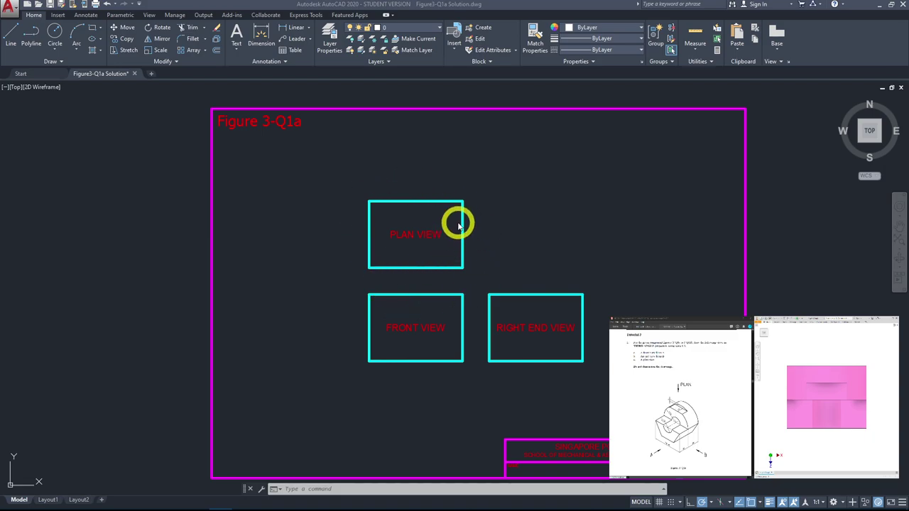
Step: Switch to AutoCAD and delete the plan, front and right end view placeholder boxes with their labels
left_click(601, 341)
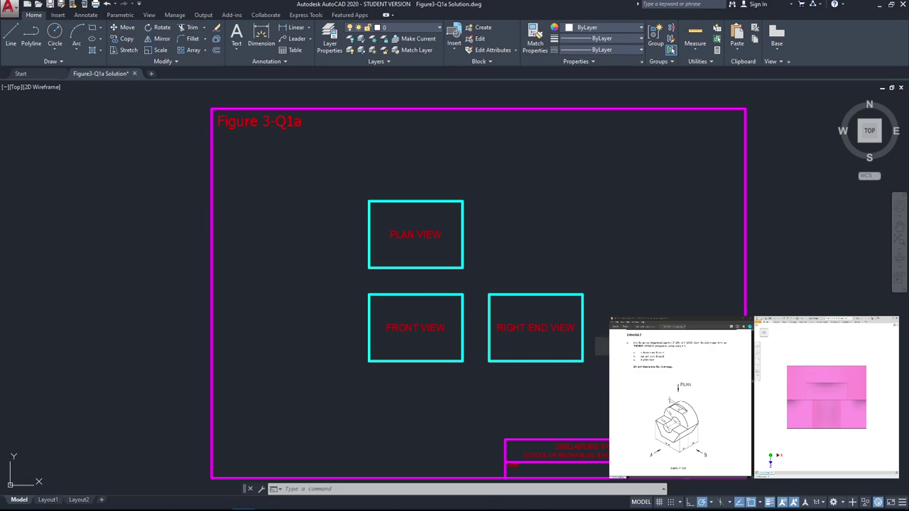
left_click(632, 175)
left_click(341, 392)
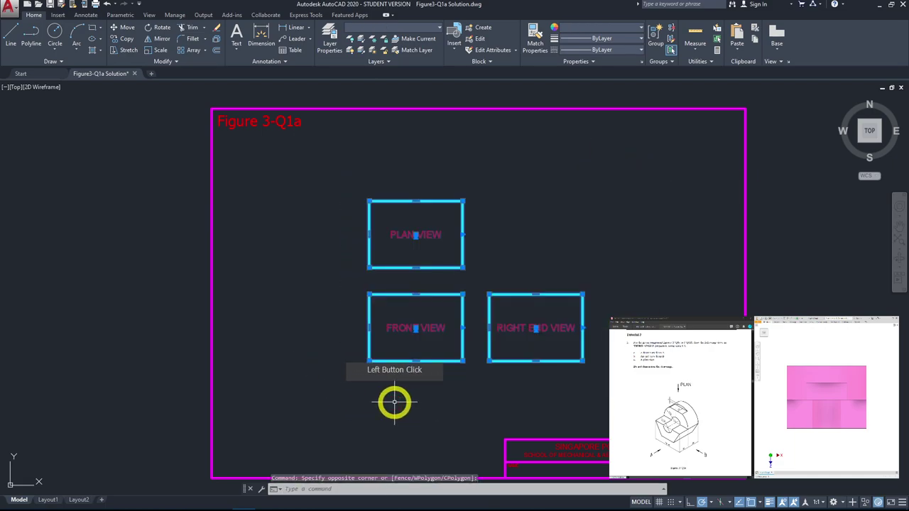
key("Delete")
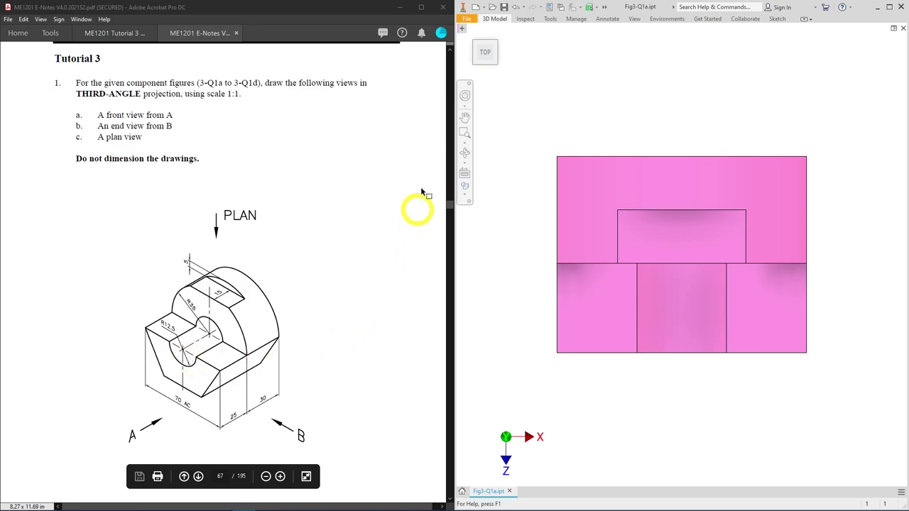
Step: Switch back to Inventor and the PDF, show the part's front view, and enlarge Figure 3-Q1a to read its dimensions
left_click(485, 66)
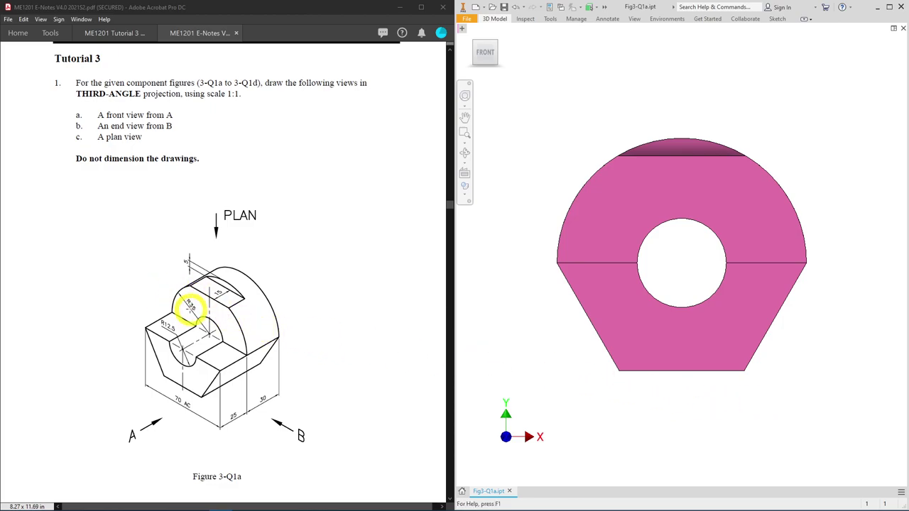
scroll(191, 307, "up", 4, "ctrl")
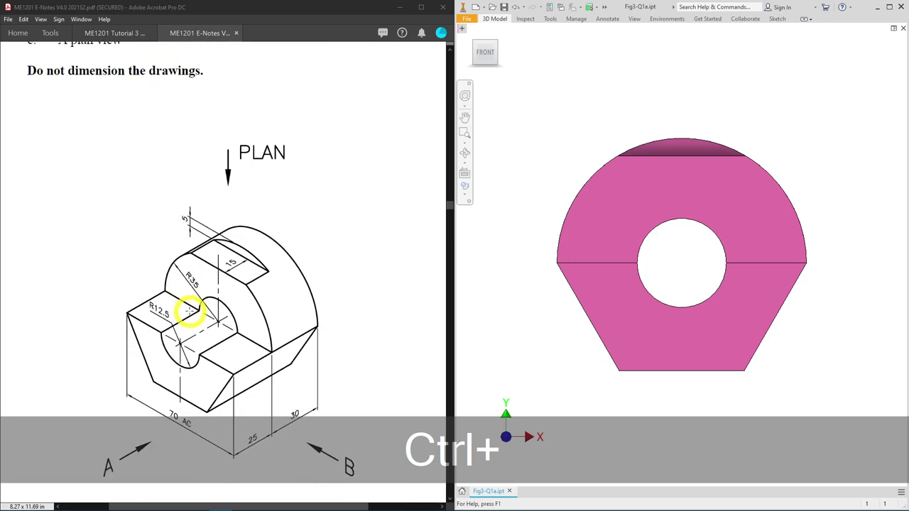
scroll(191, 310, "down", 2)
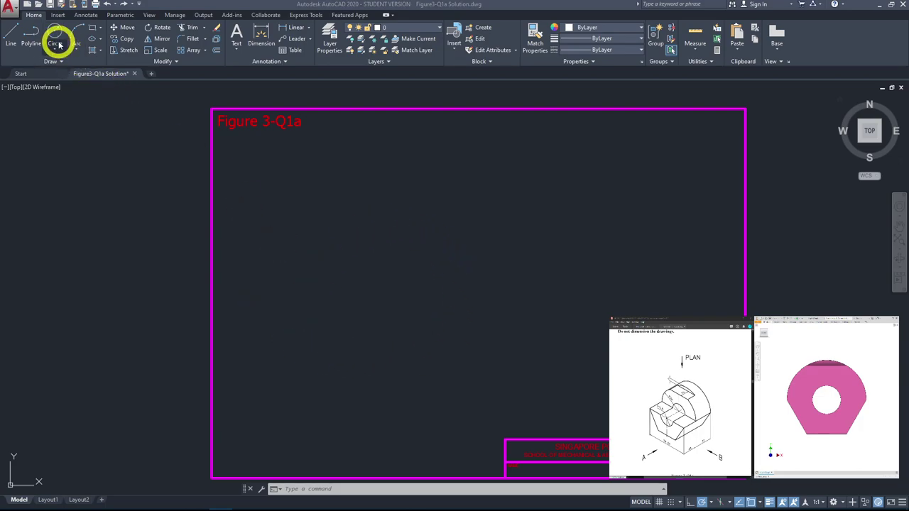
Step: In AutoCAD, make the Outlines layer current and draw a circle of radius 35 in the front view area of the sheet
left_click(55, 37)
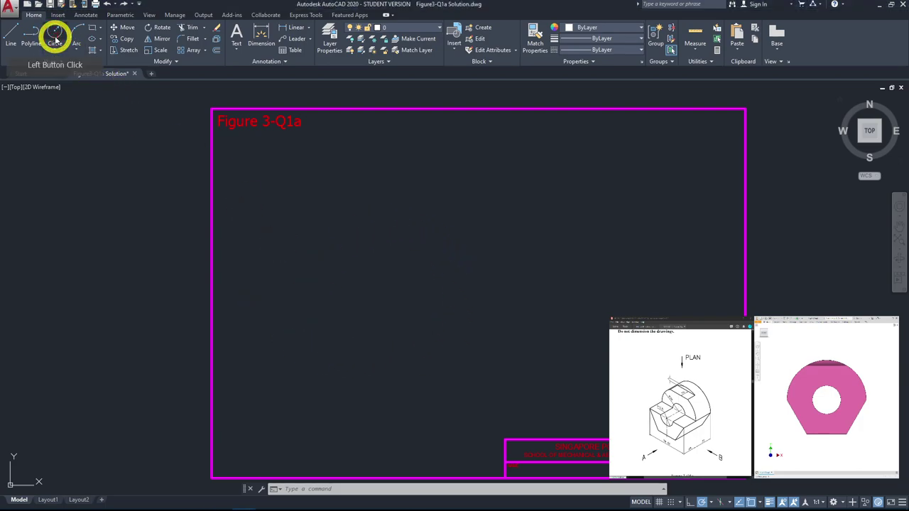
left_click(430, 28)
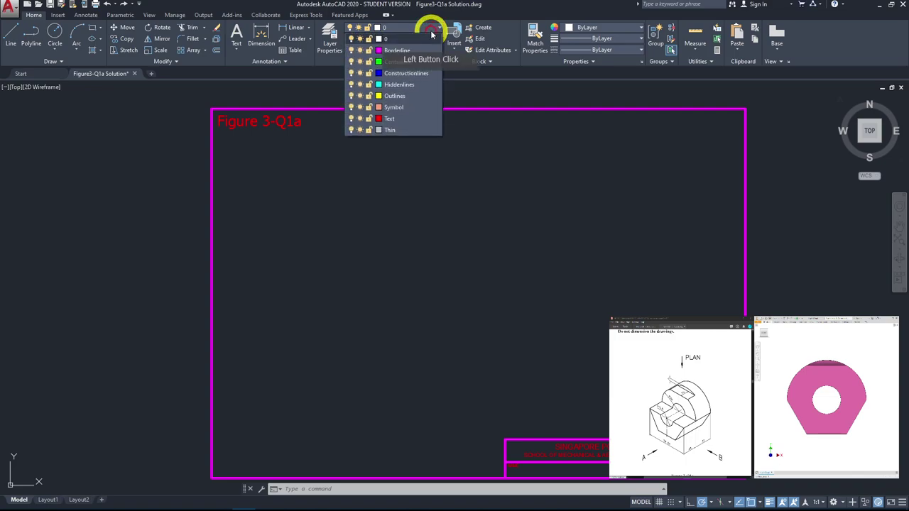
left_click(410, 96)
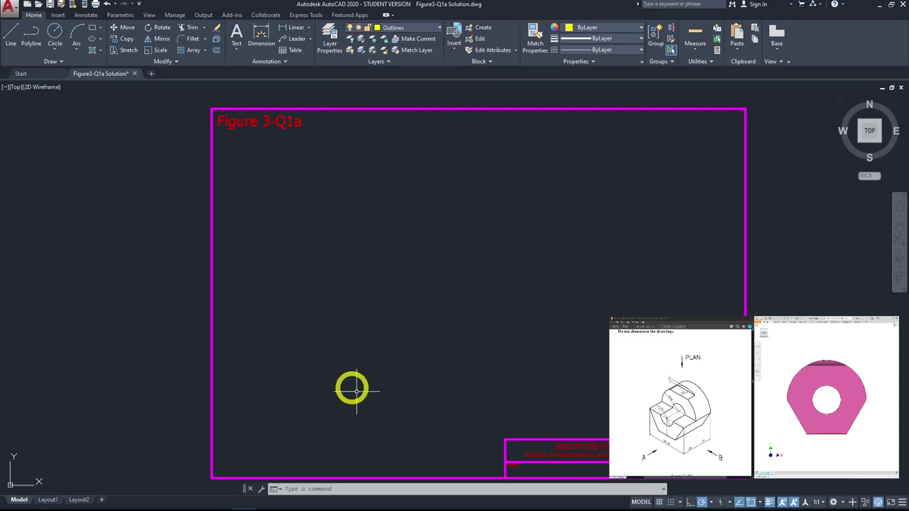
left_click(54, 32)
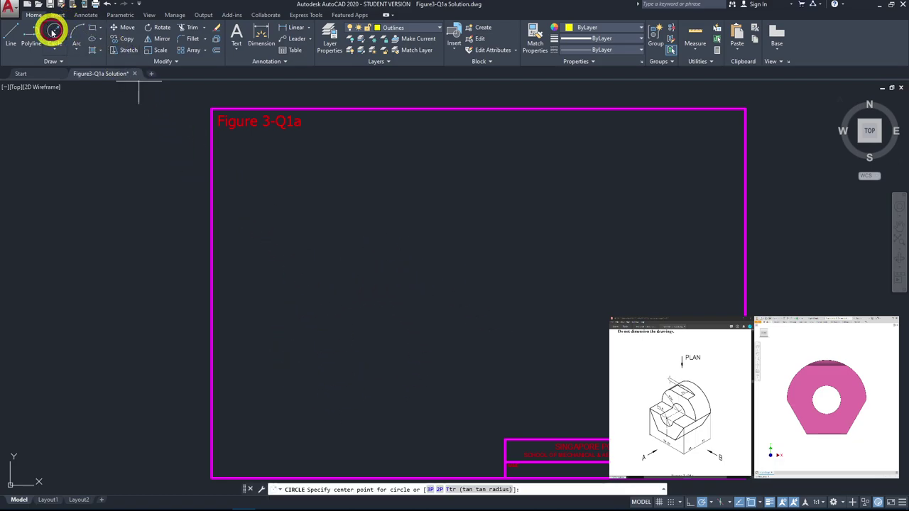
left_click(350, 320)
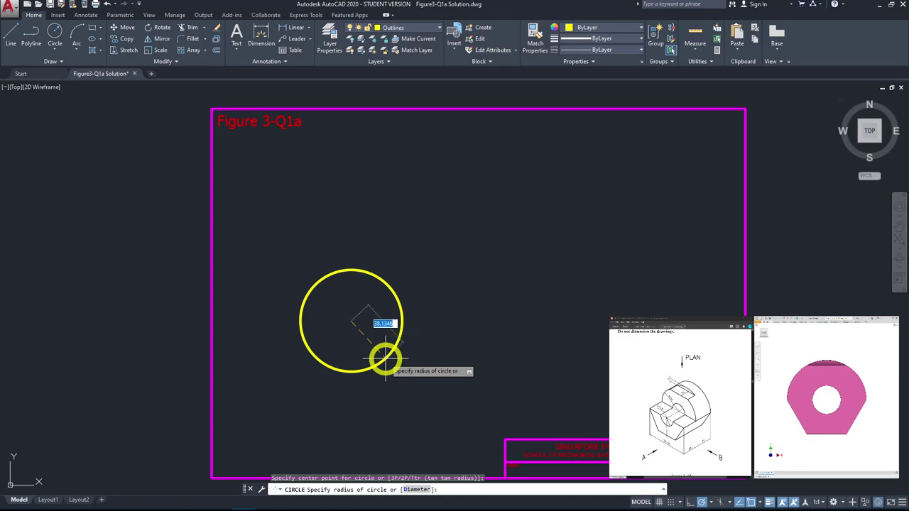
type("35")
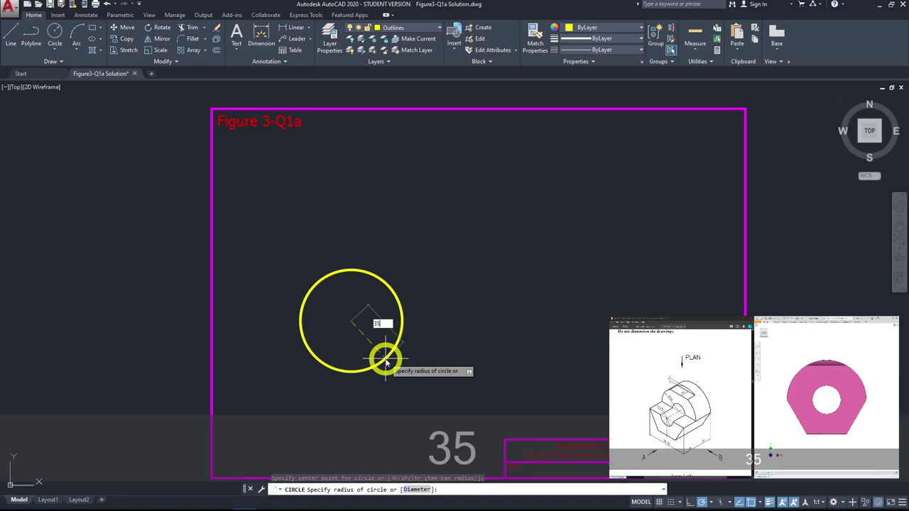
key("Return")
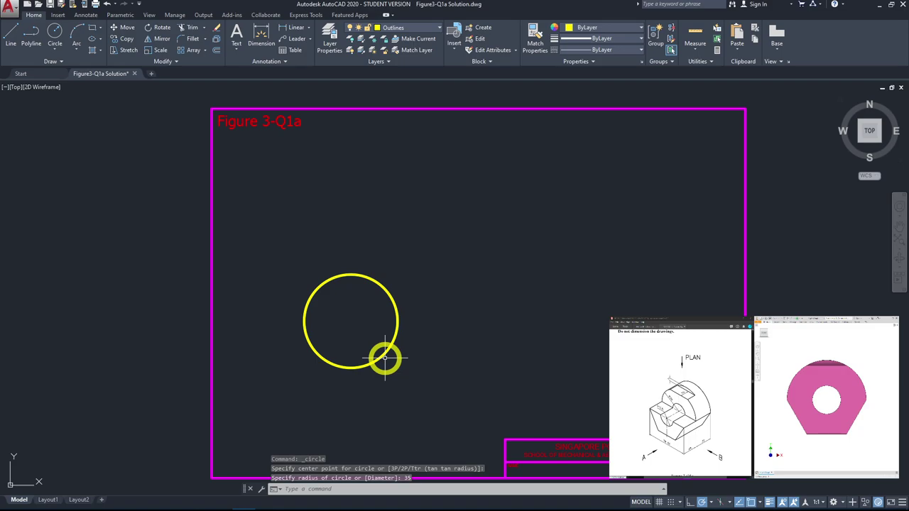
Step: Draw a 6-sided polygon centred on the circle, inscribed in a circle of radius 35, with vertices on the horizontal centreline
left_click(100, 28)
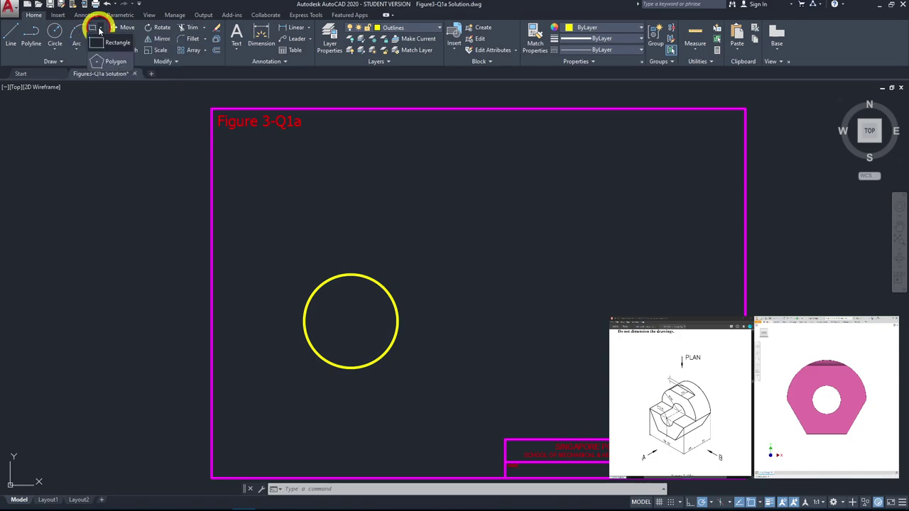
left_click(117, 63)
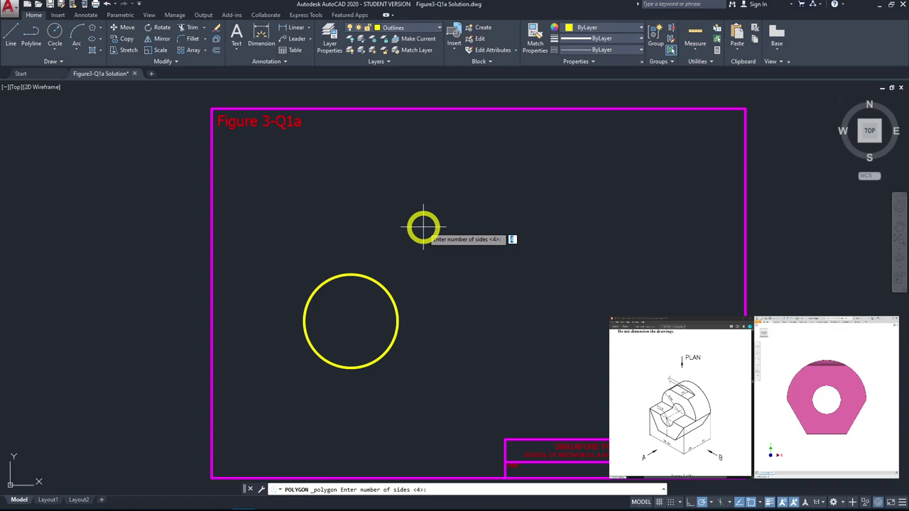
type("6")
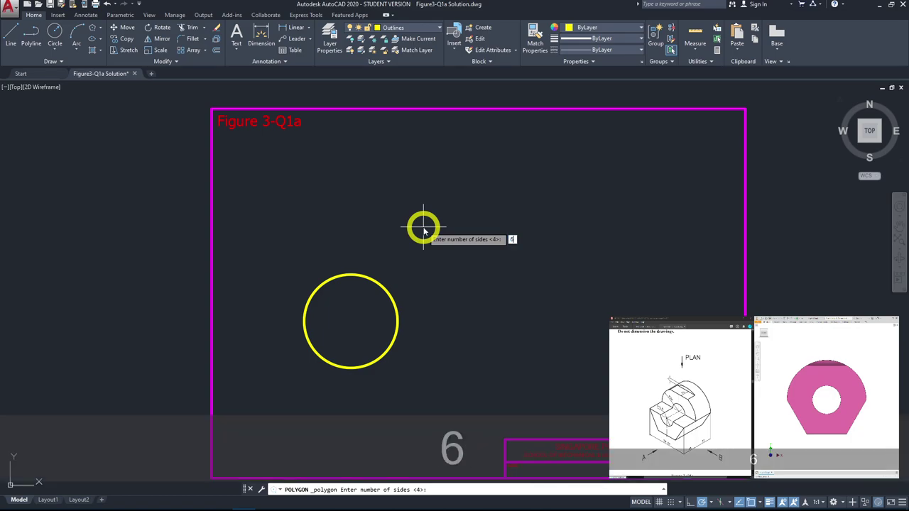
key("Return")
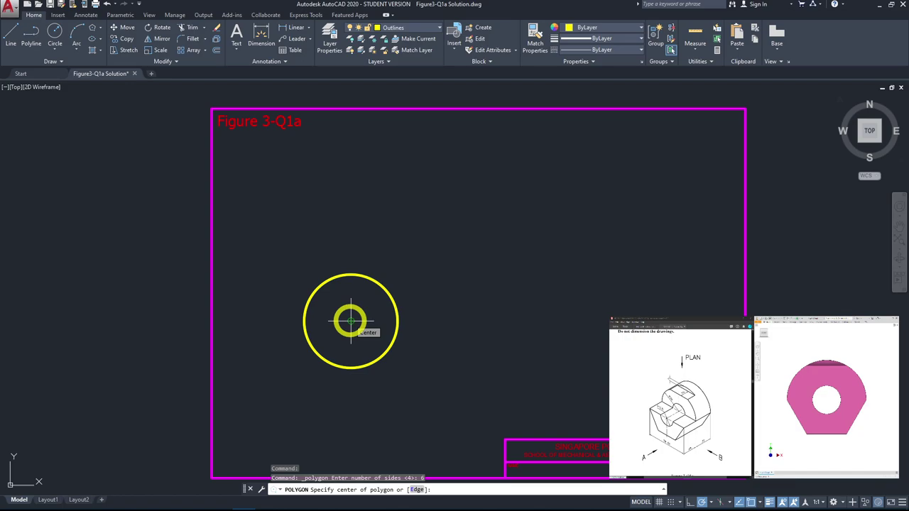
left_click(350, 321)
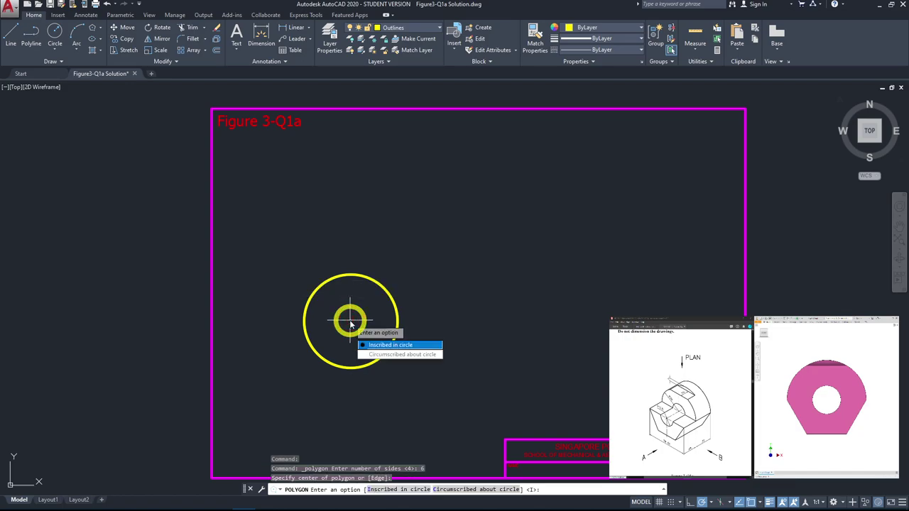
left_click(389, 347)
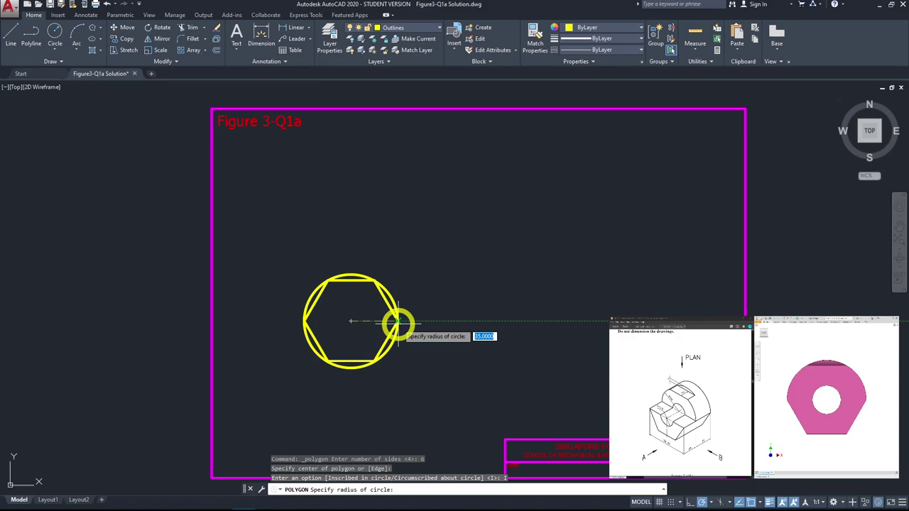
type("35")
key("Return")
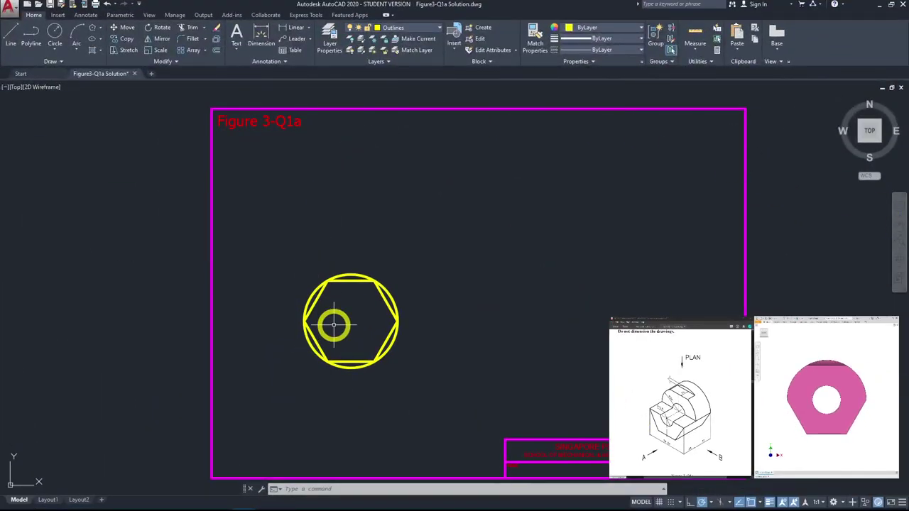
Step: Draw a horizontal line across the circle joining the hexagon's left and right vertices
key("l")
key("space")
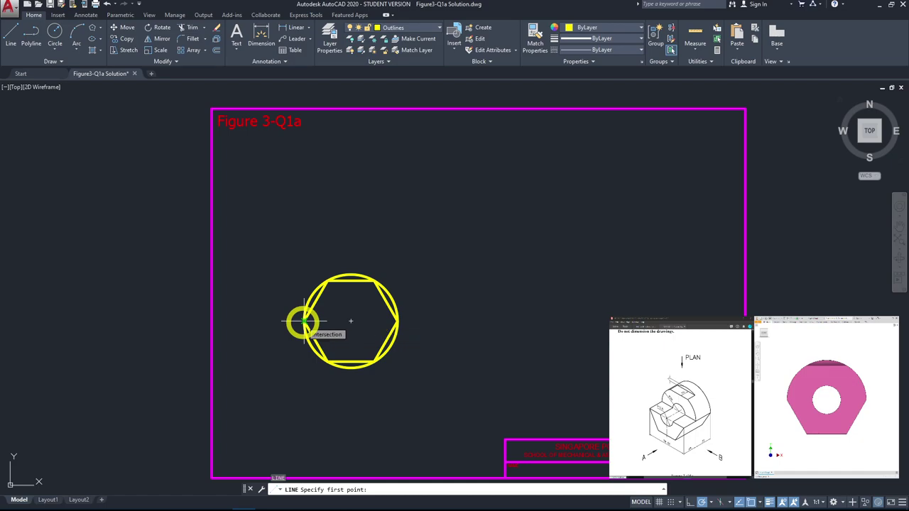
left_click(304, 322)
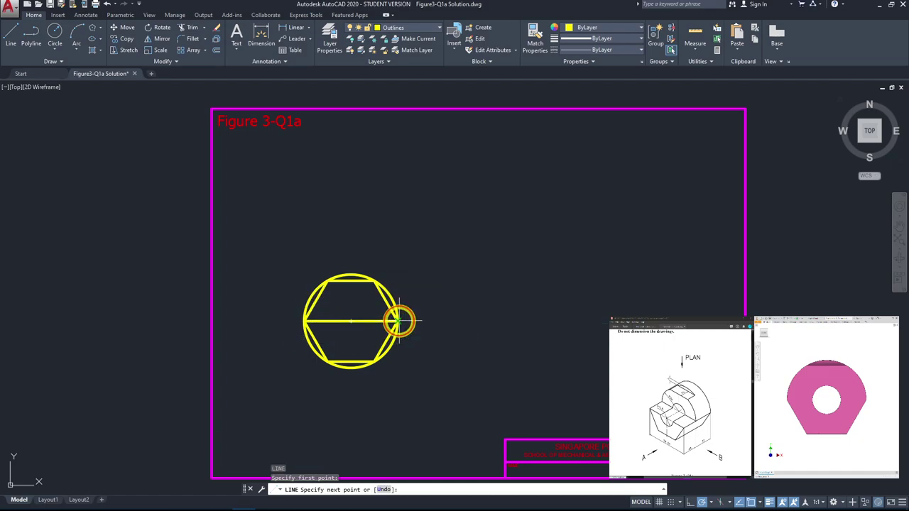
left_click(399, 321)
middle_click_drag(437, 346, 588, 329)
scroll(641, 323, "up", 2)
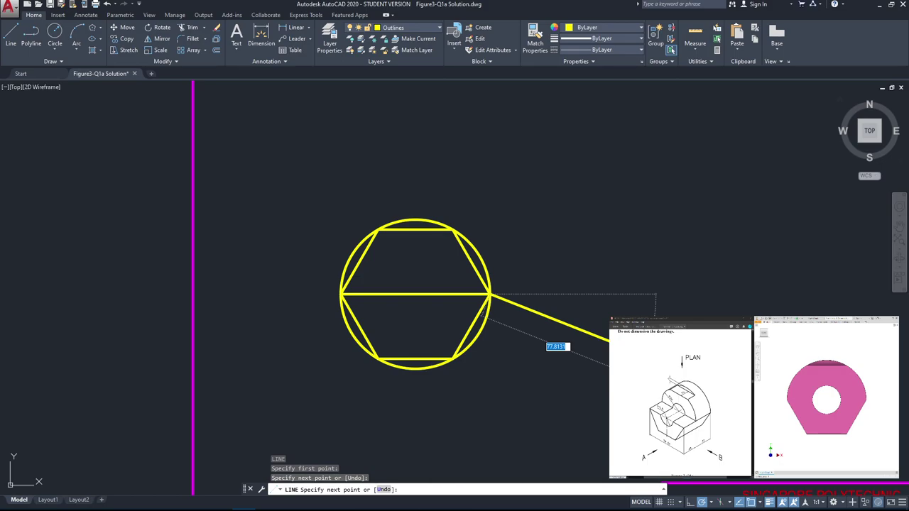
key("Escape")
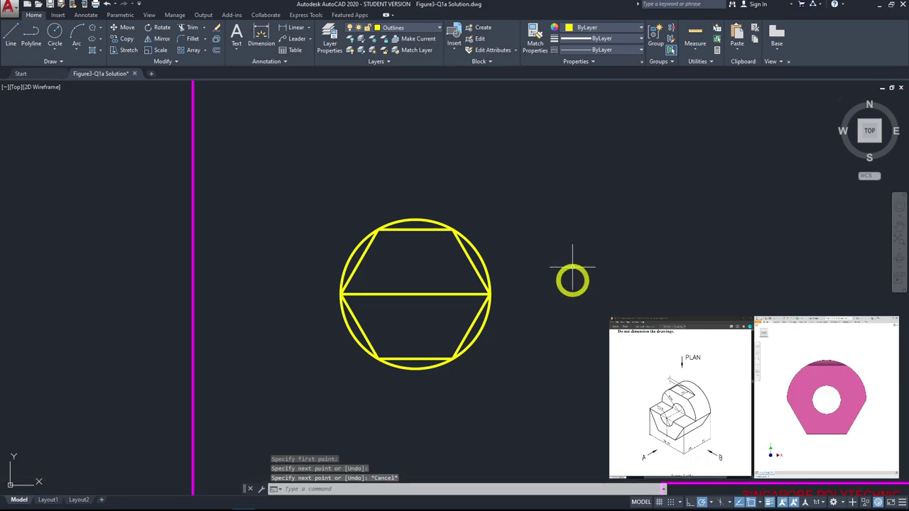
Step: Trim away the hexagon's upper half and the circle's lower half, using the horizontal line as the cutting edge
left_click(198, 29)
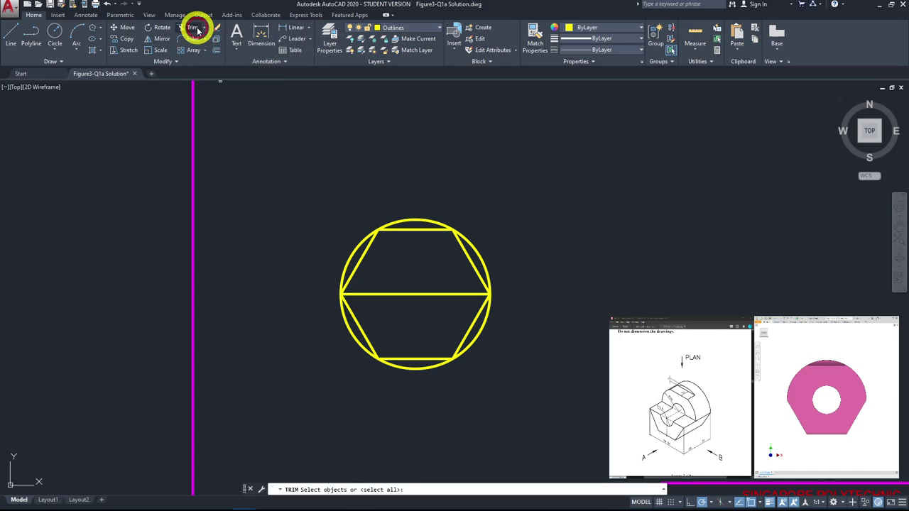
left_click(452, 292)
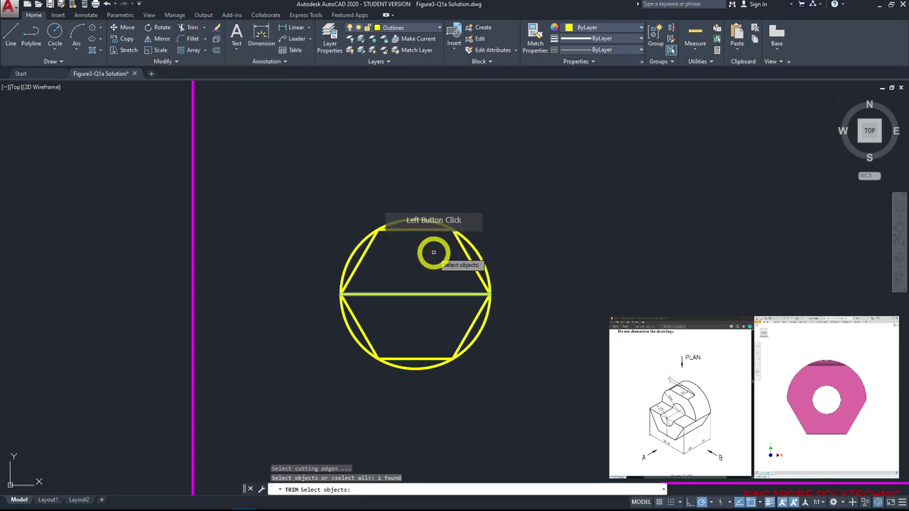
key("space")
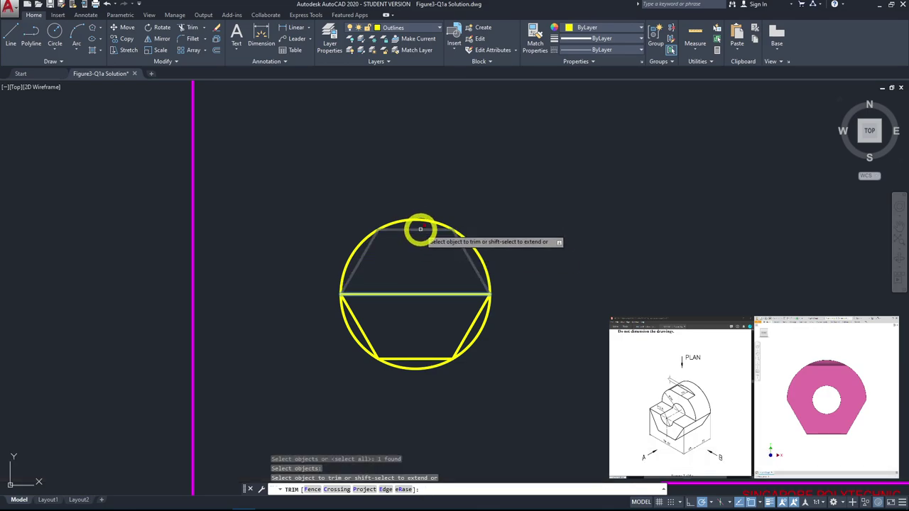
left_click(421, 229)
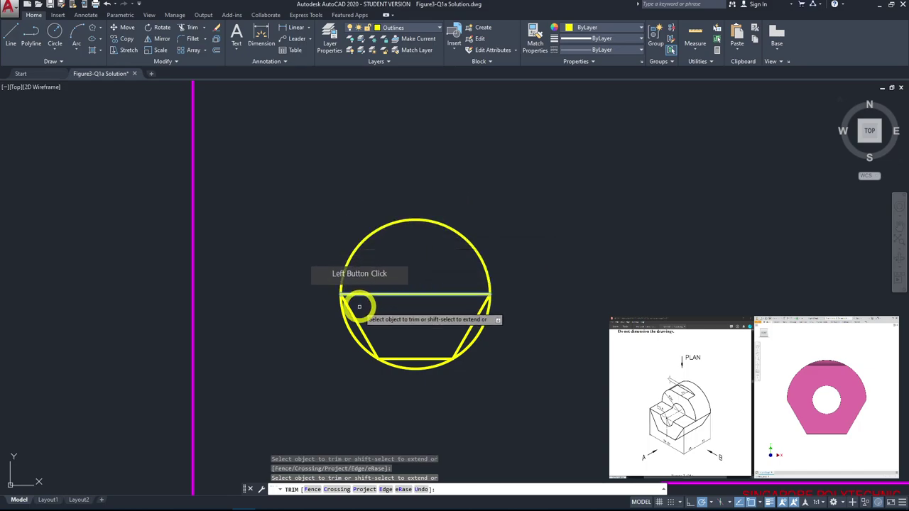
left_click(350, 330)
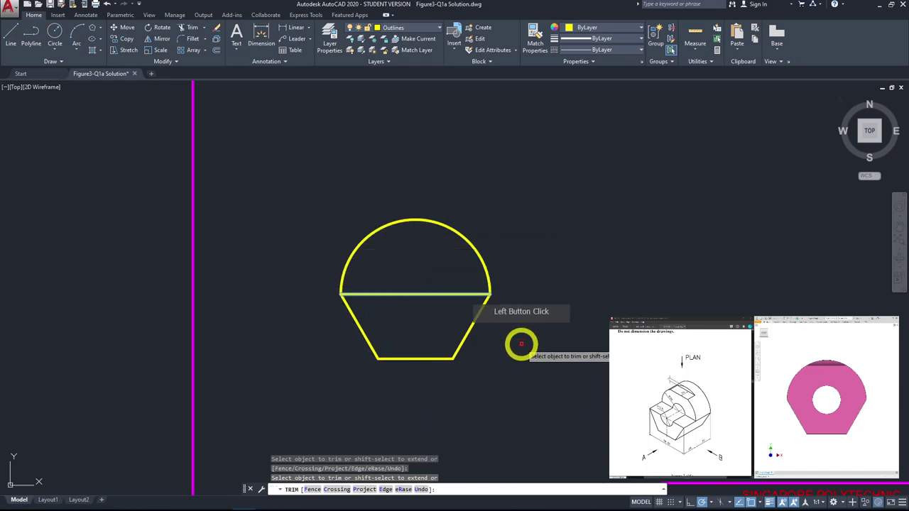
middle_click_drag(519, 341, 511, 366)
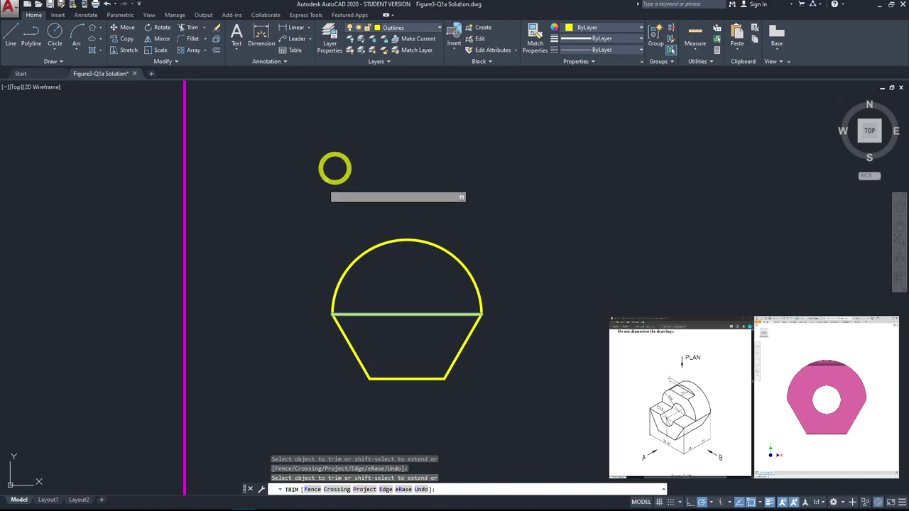
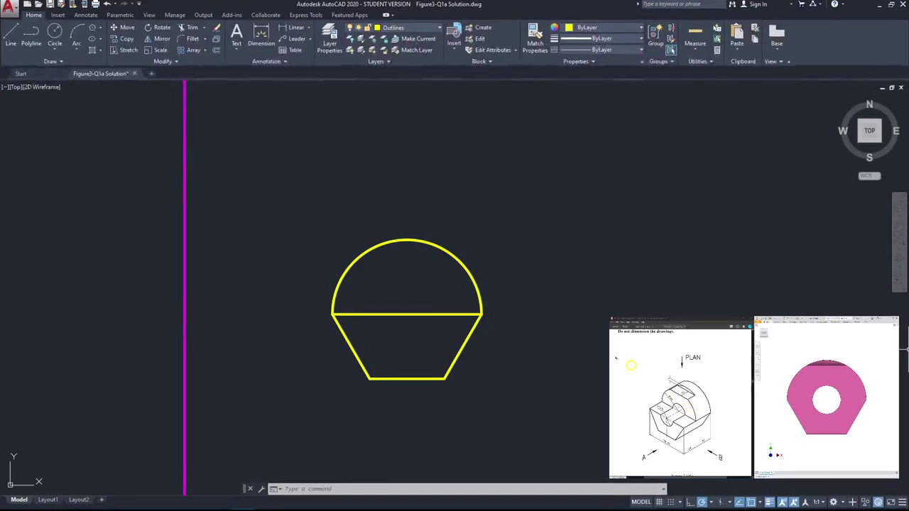
Step: Draw a circle of radius 12.5 at the centre of the front view's arc for the hole
left_click(56, 30)
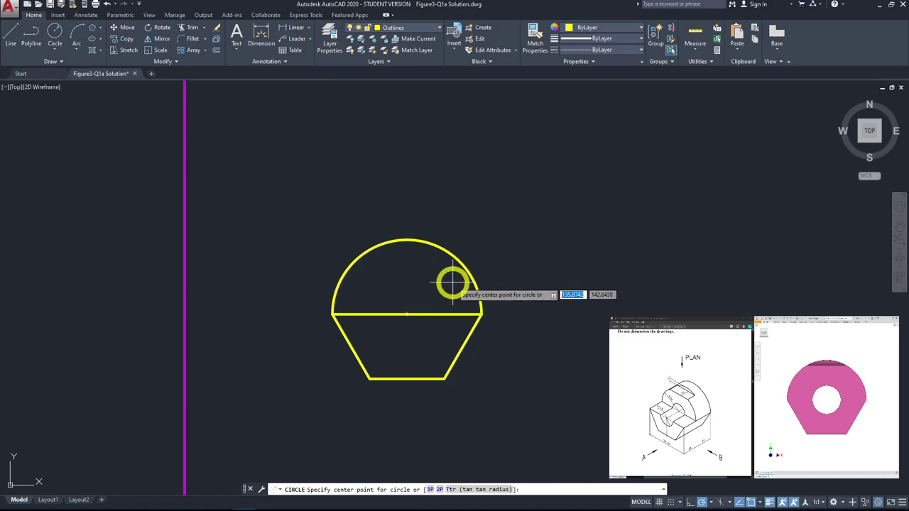
left_click(407, 317)
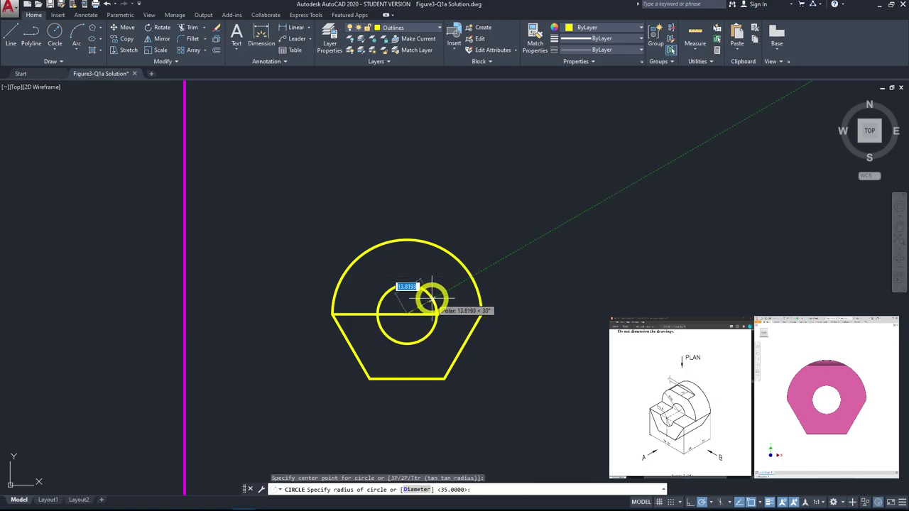
type("12")
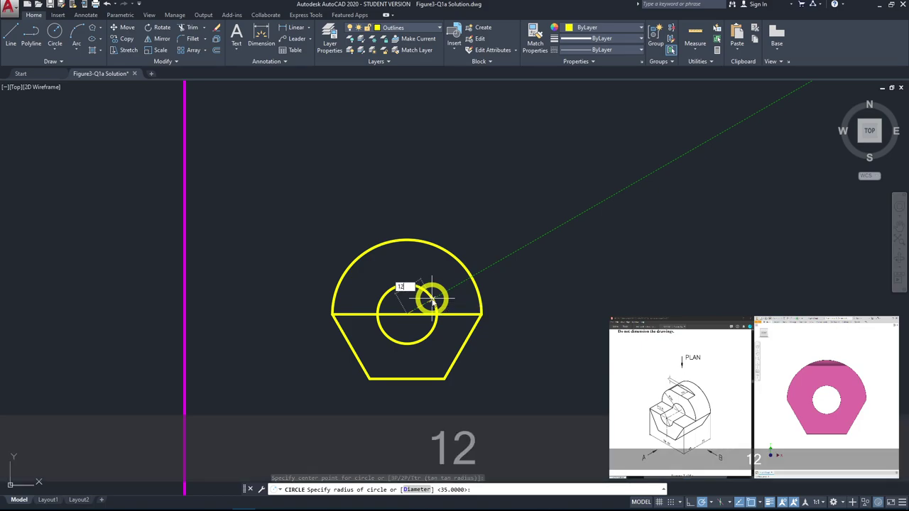
type(".5")
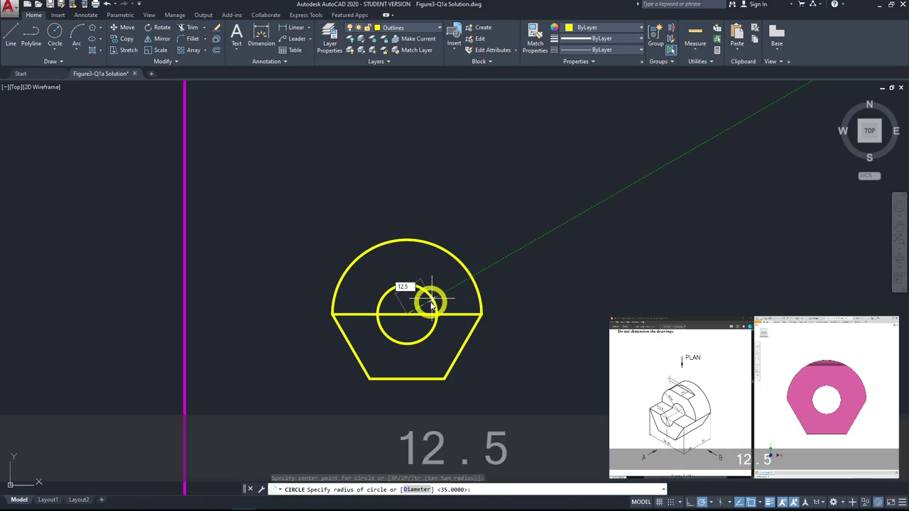
key("Return")
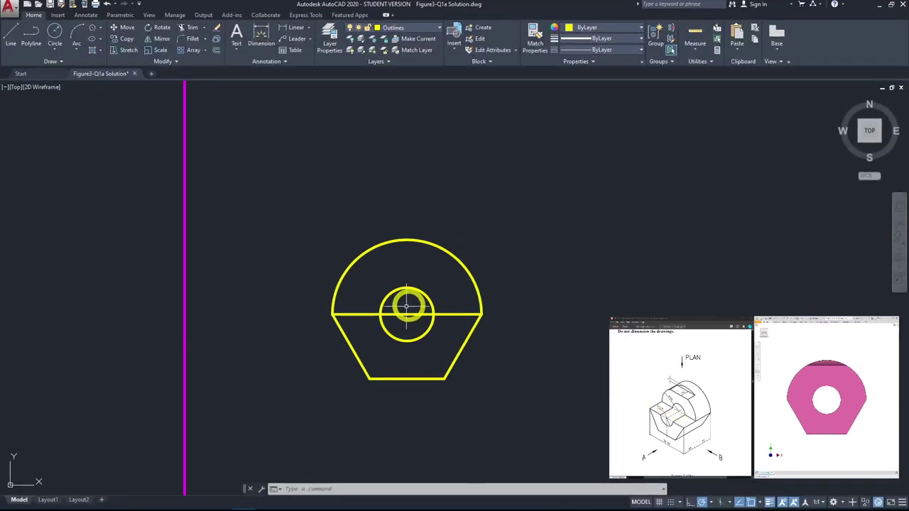
Step: Trim away the part of the horizontal line that lies inside the hole circle
left_click(187, 27)
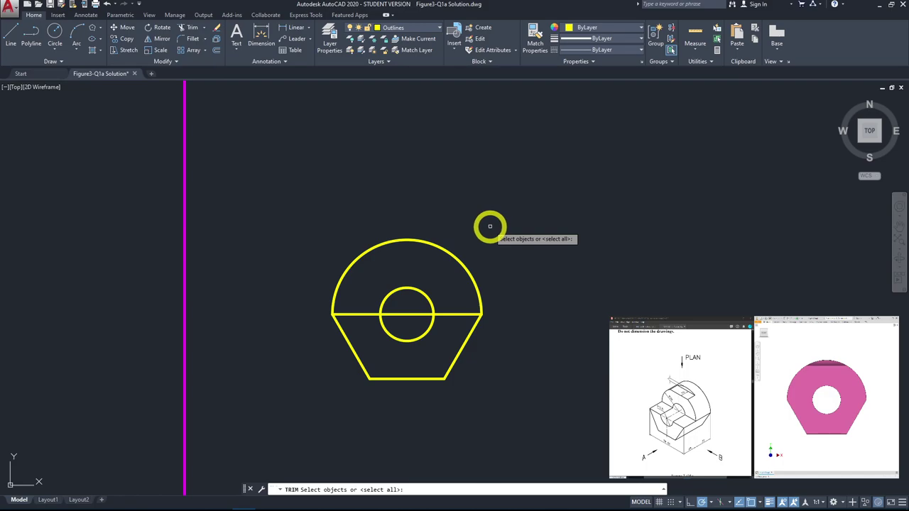
key("space")
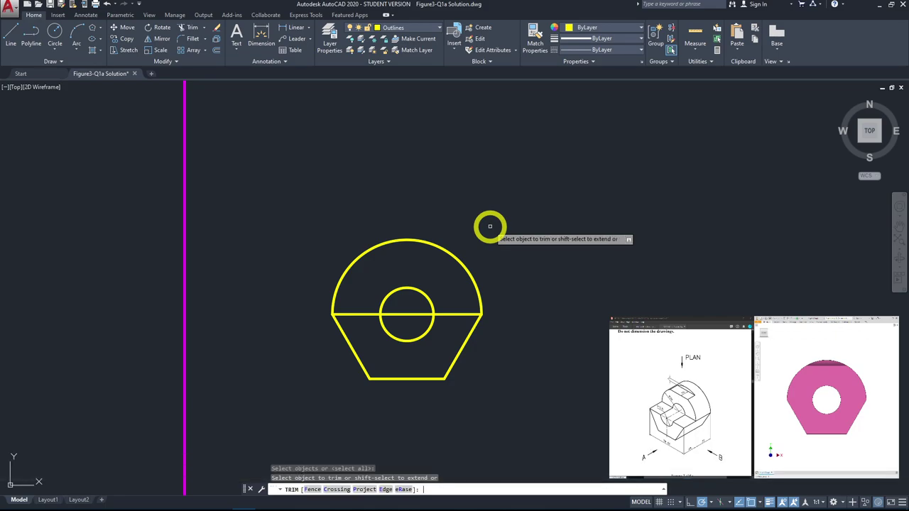
left_click(412, 311)
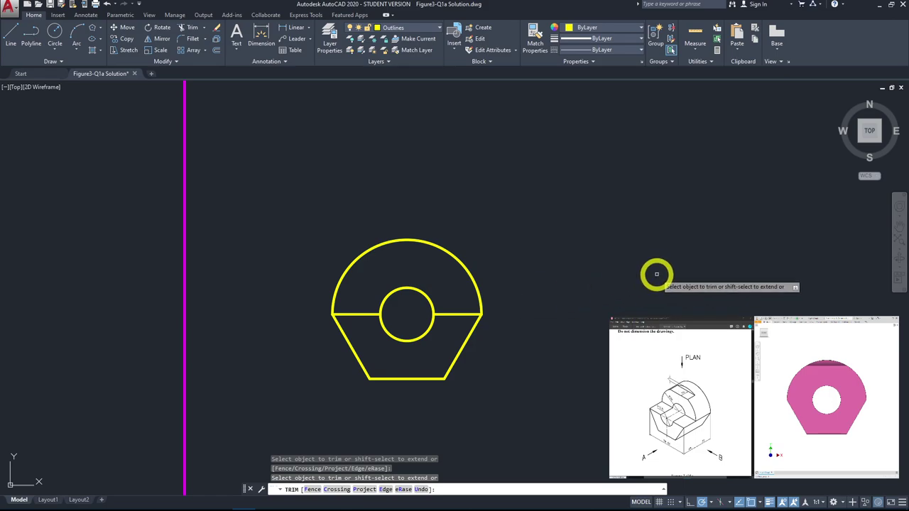
key("Escape")
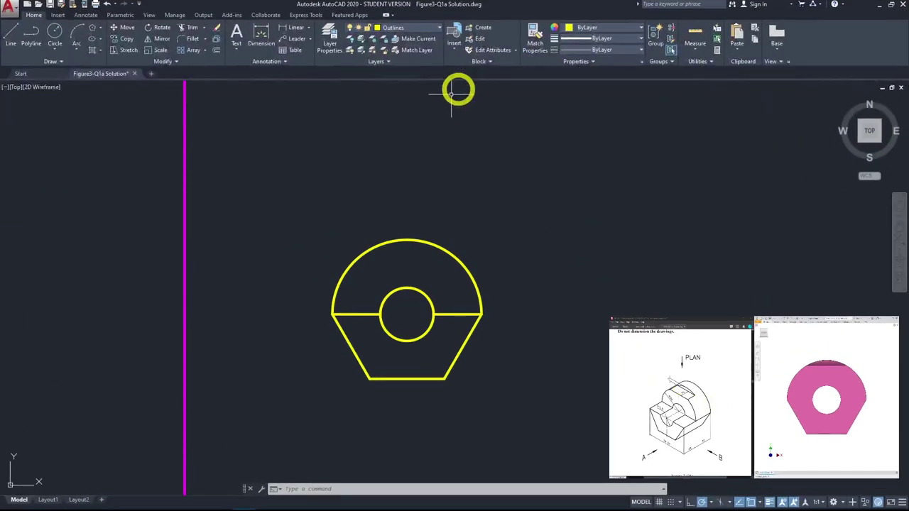
Step: Draw a line 5 straight down from the outer arc's top quadrant, continued horizontally to the arc's right side
left_click(15, 34)
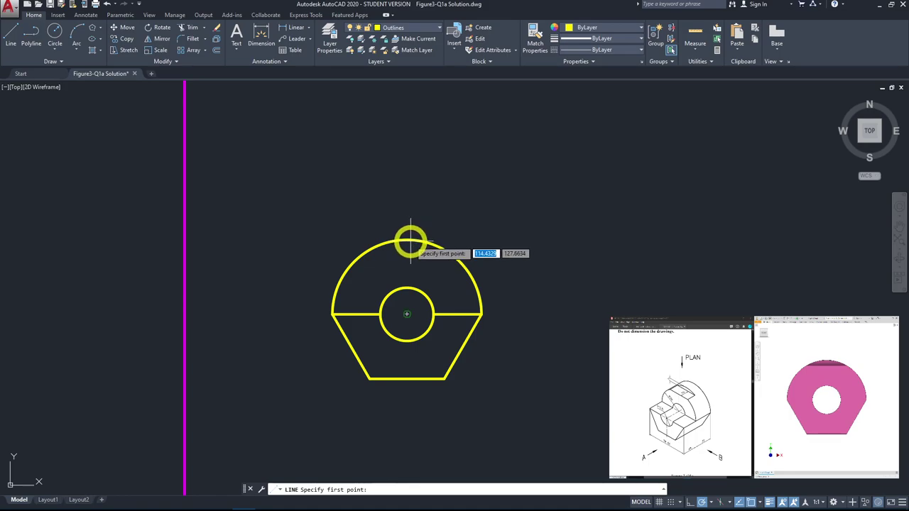
key("shift")
right_click(425, 184, "shift")
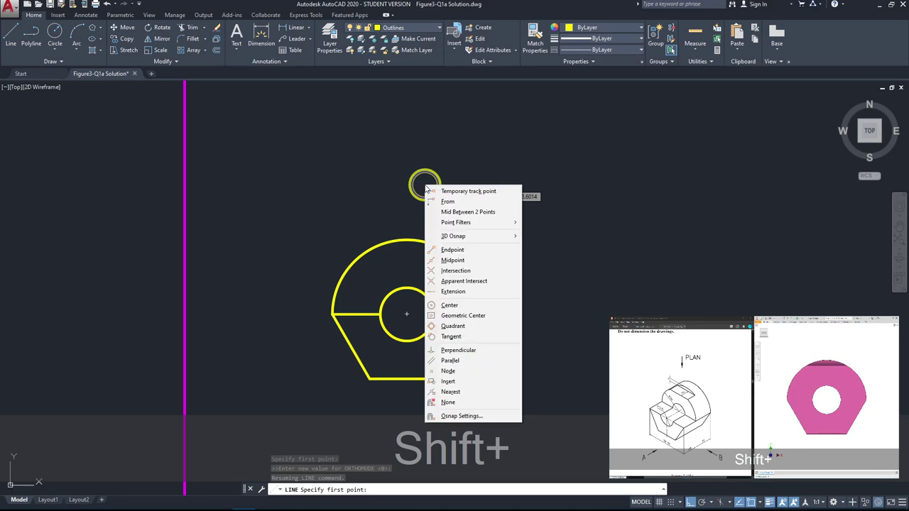
left_click(453, 326)
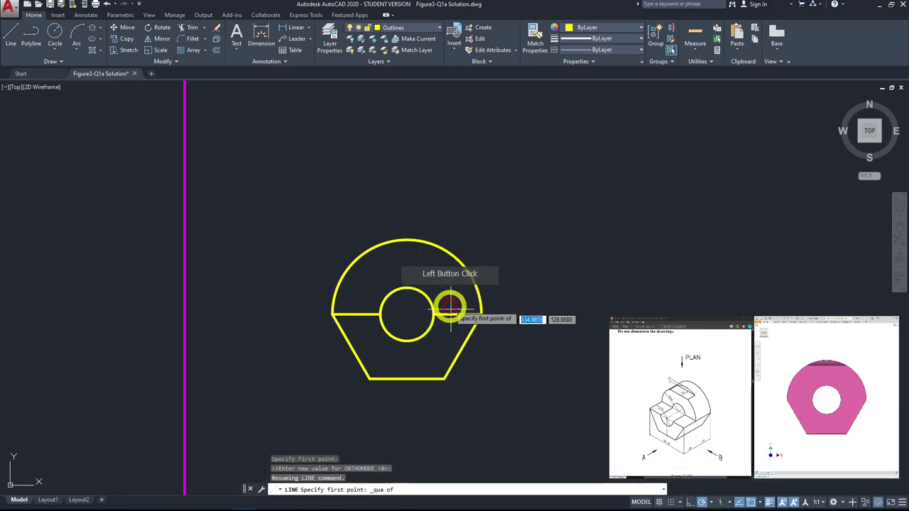
left_click(408, 241)
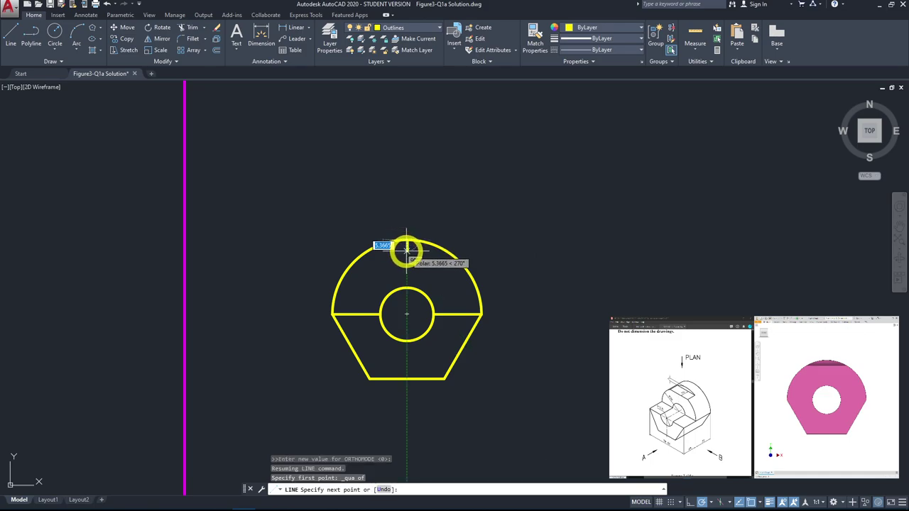
type("5")
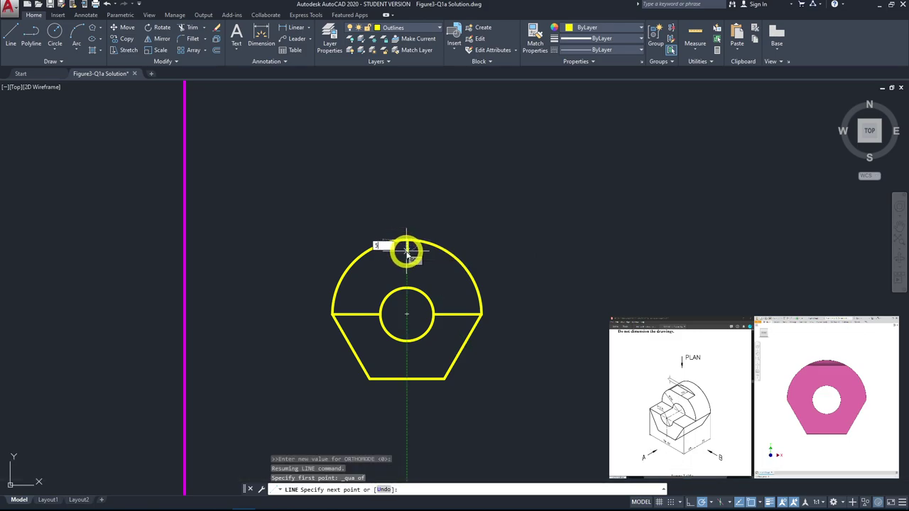
key("Return")
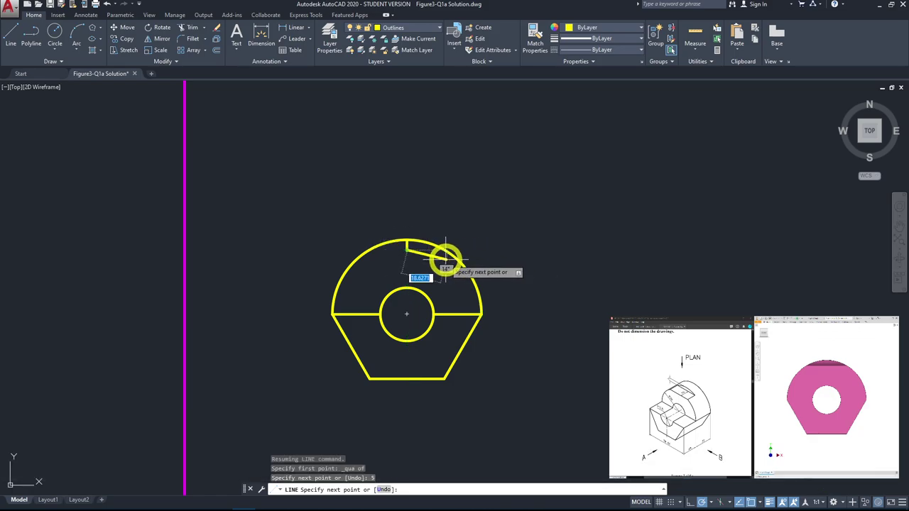
scroll(444, 259, "up", 2)
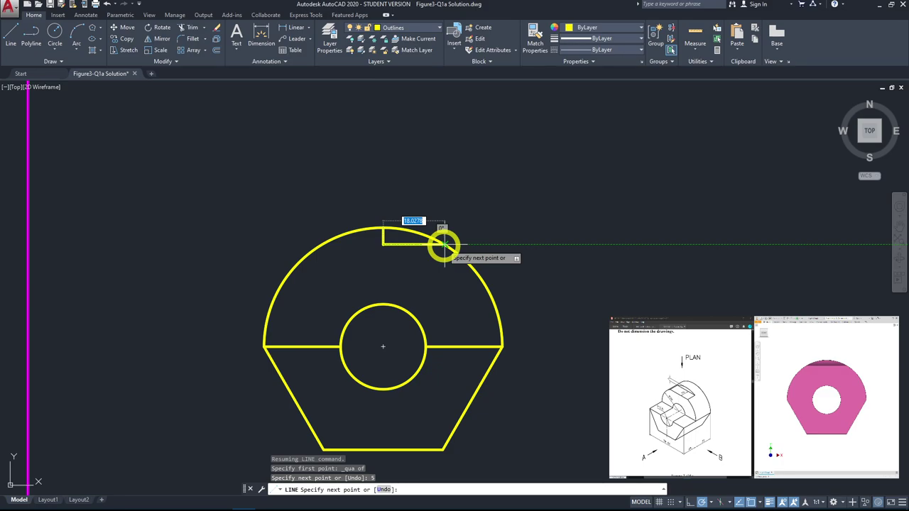
left_click(444, 245)
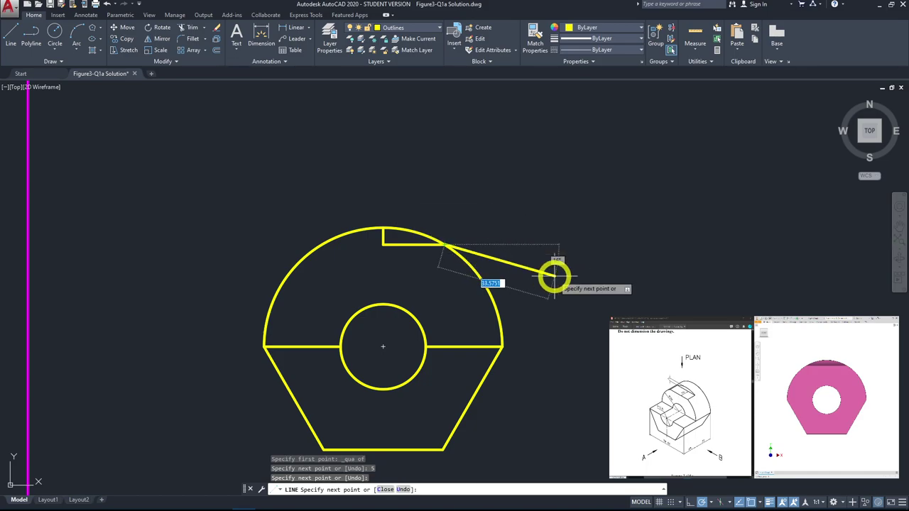
key("Escape")
Step: Delete the short vertical guide line and stretch the horizontal line's left end to the arc's left side
middle_click_drag(552, 274, 641, 242)
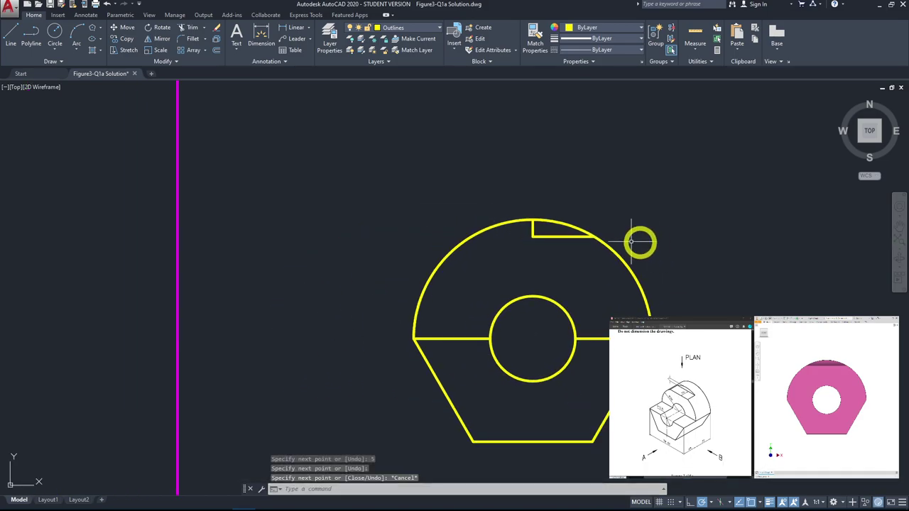
left_click(533, 232)
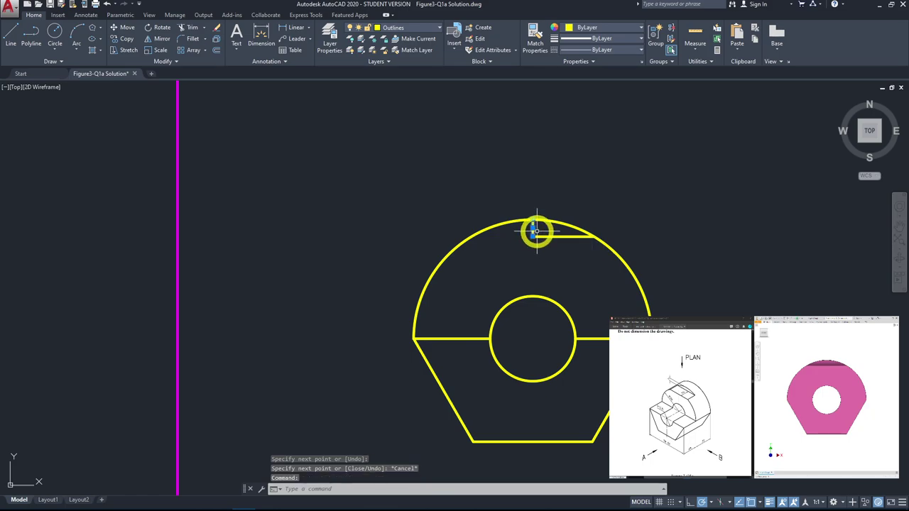
key("Delete")
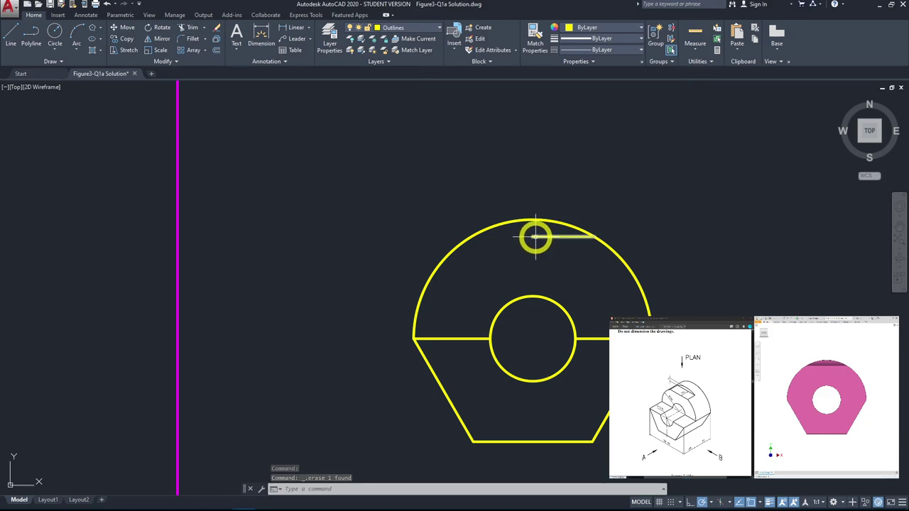
left_click(534, 237)
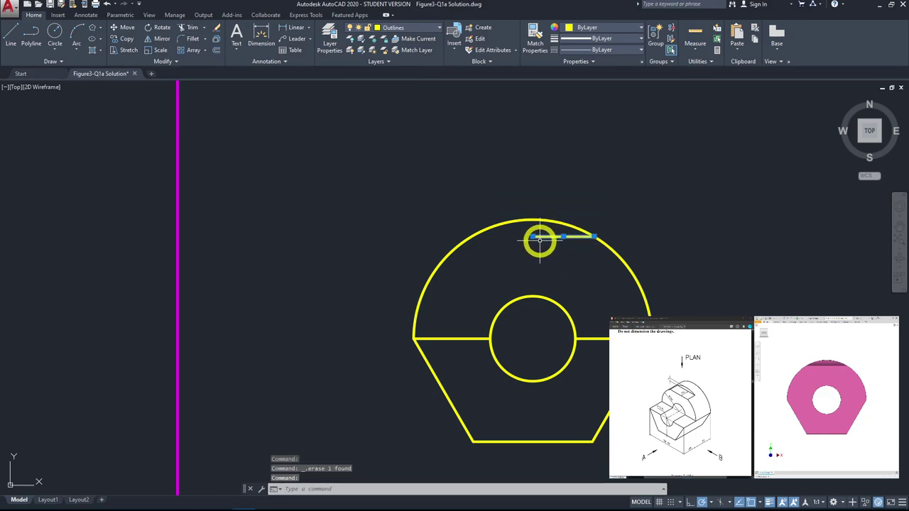
left_click(533, 237)
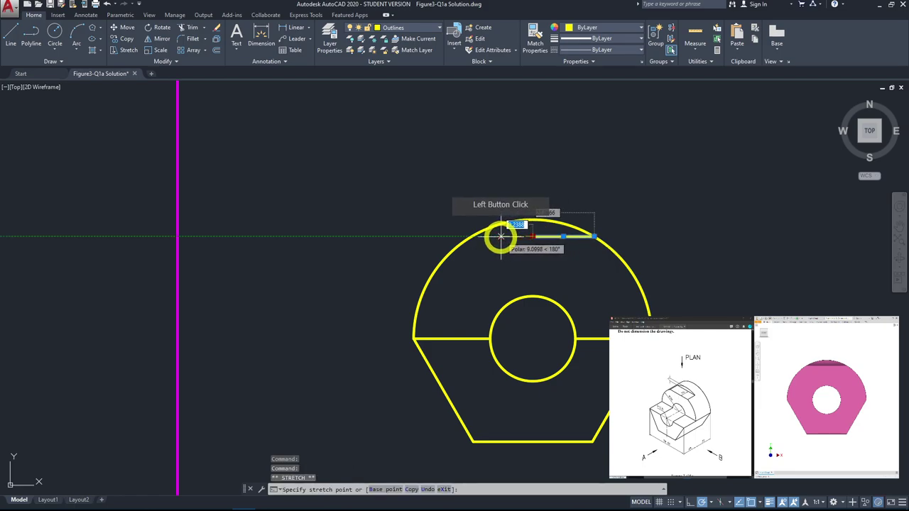
left_click(472, 237)
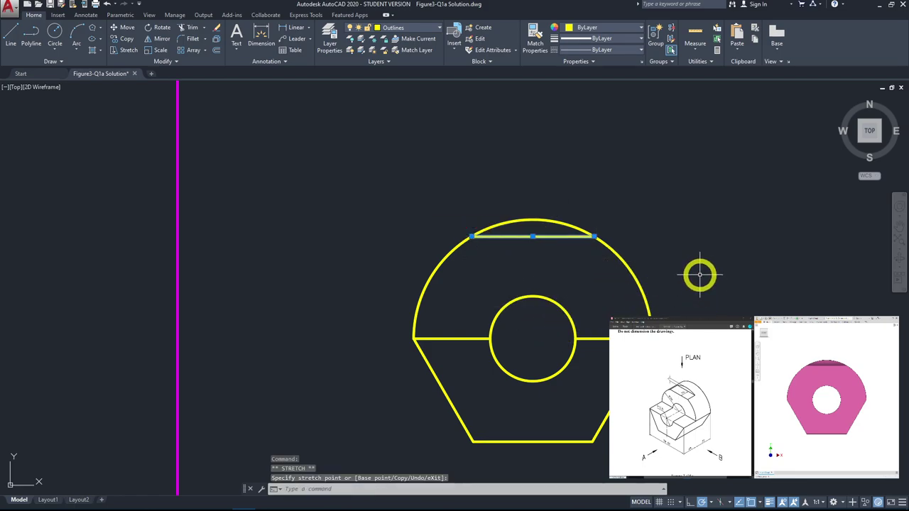
key("Escape")
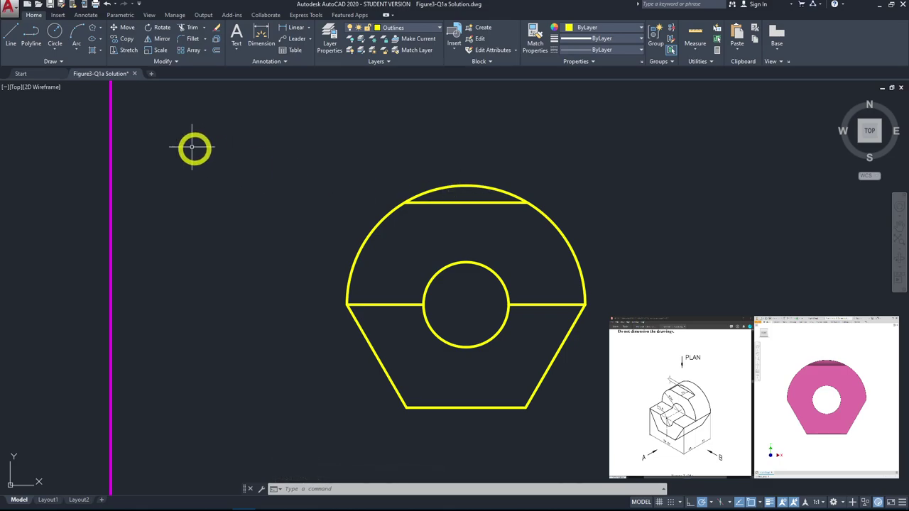
Step: Draw a vertical line on the Centrelines layer from the bottom edge's midpoint to the top of the arc
left_click(10, 42)
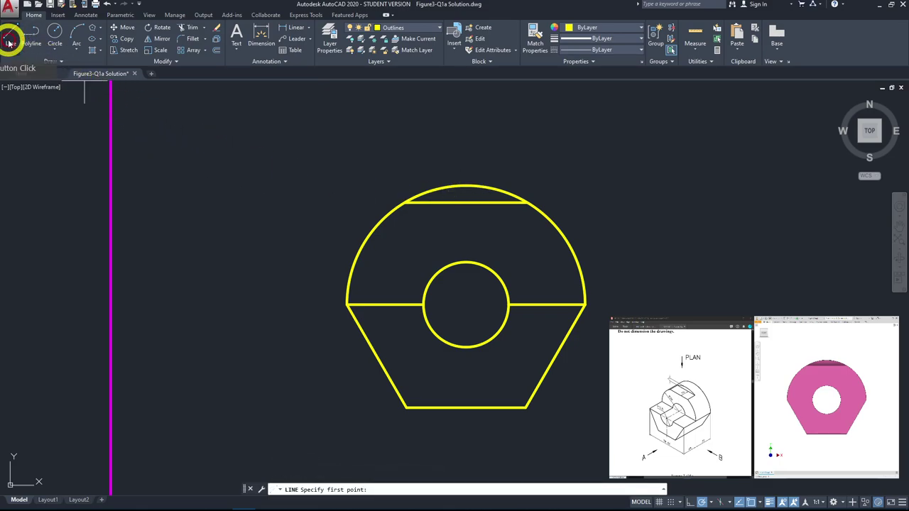
left_click(413, 29)
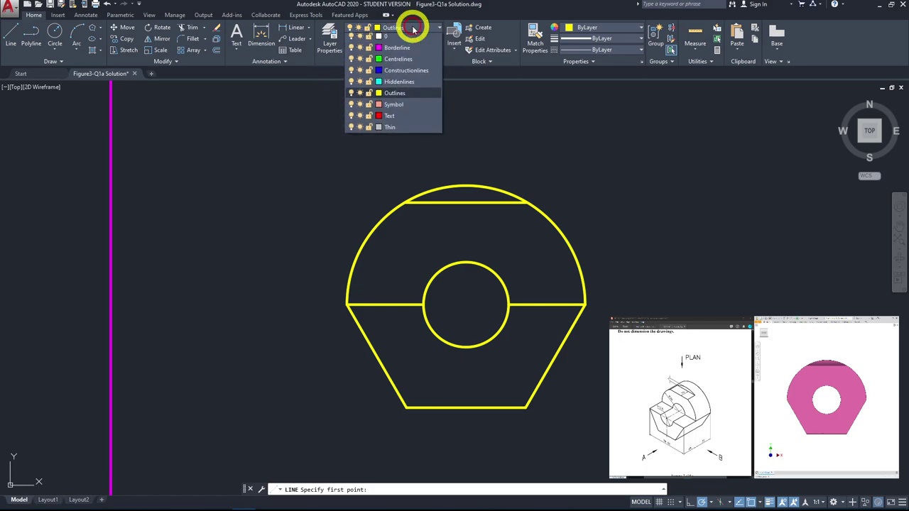
left_click(403, 64)
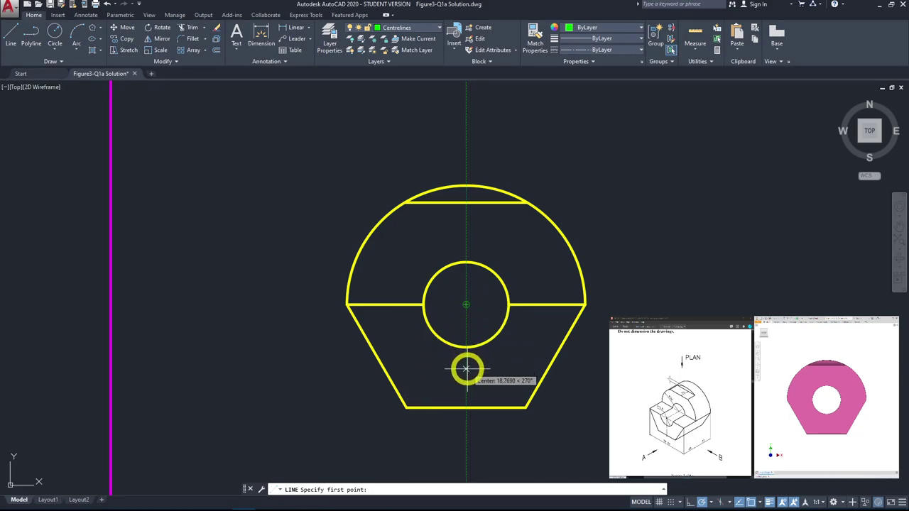
left_click(466, 408)
left_click(466, 186)
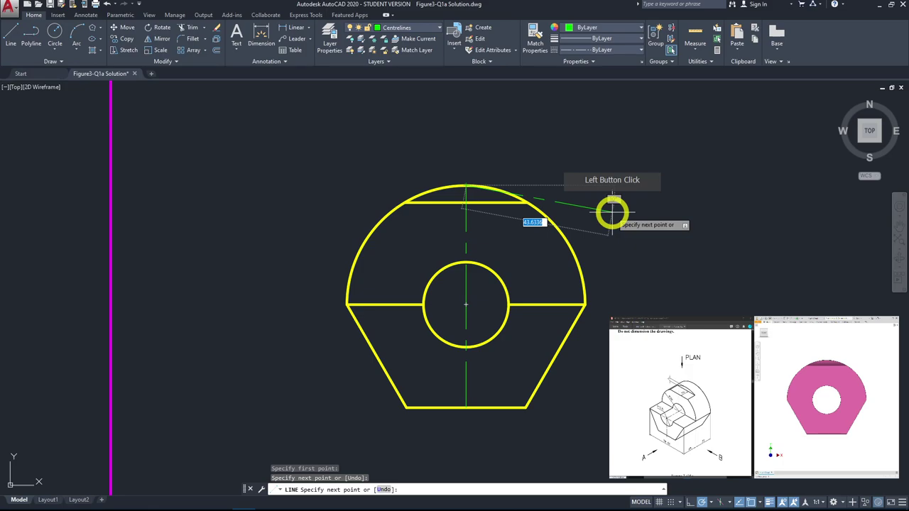
key("Escape")
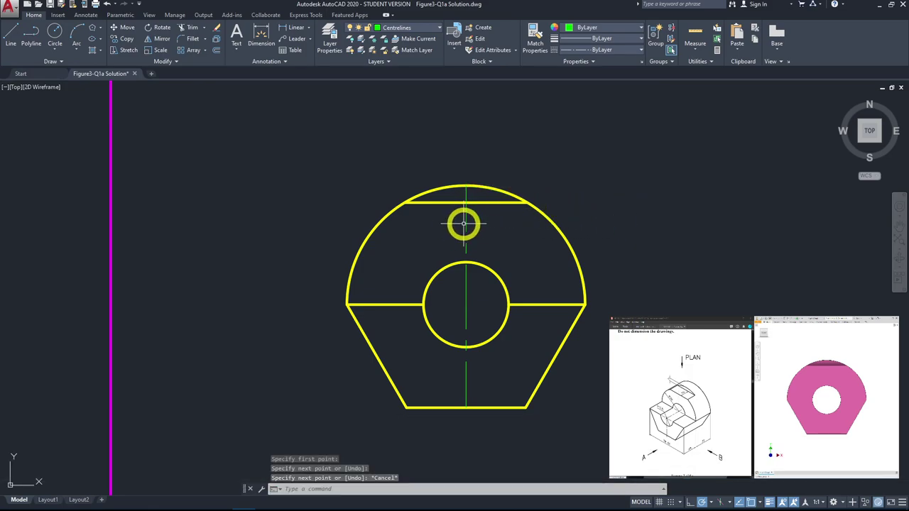
Step: Extend the vertical centreline by 5 above the top of the arc and by 5 below the bottom edge
left_click(465, 223)
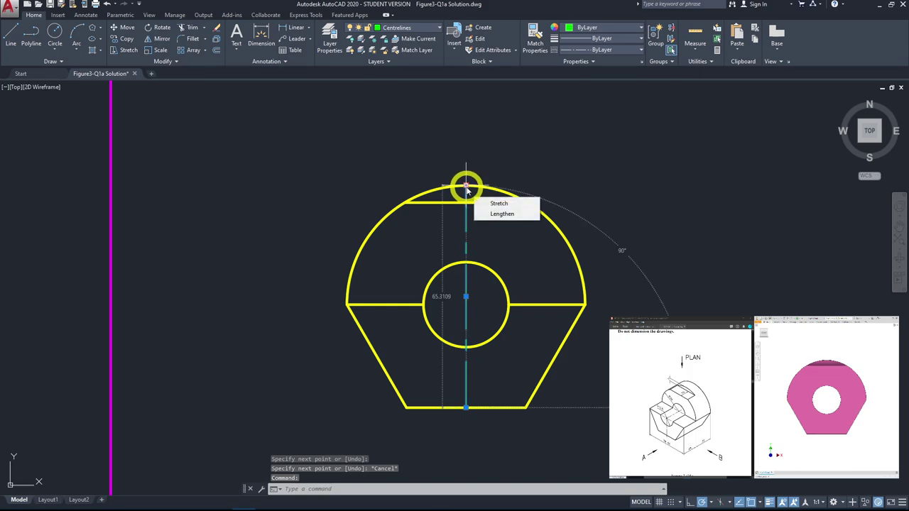
left_click(466, 186)
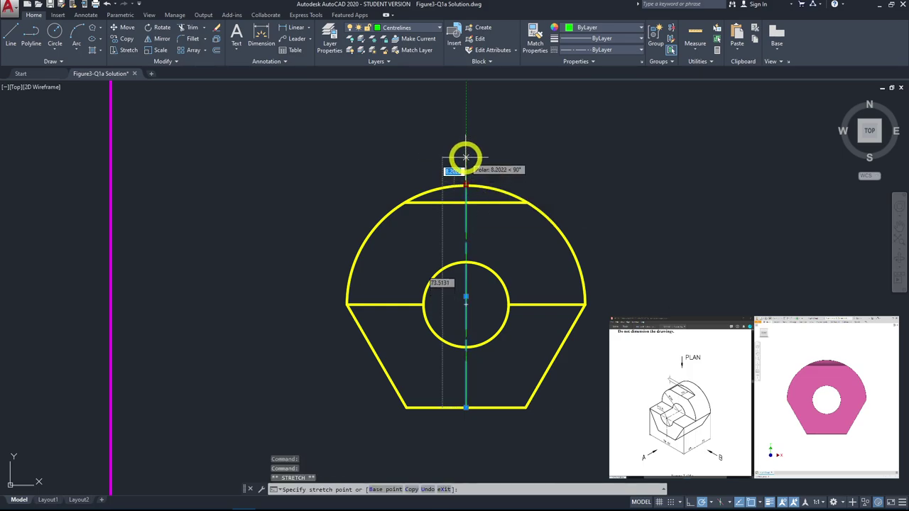
type("5")
key("space")
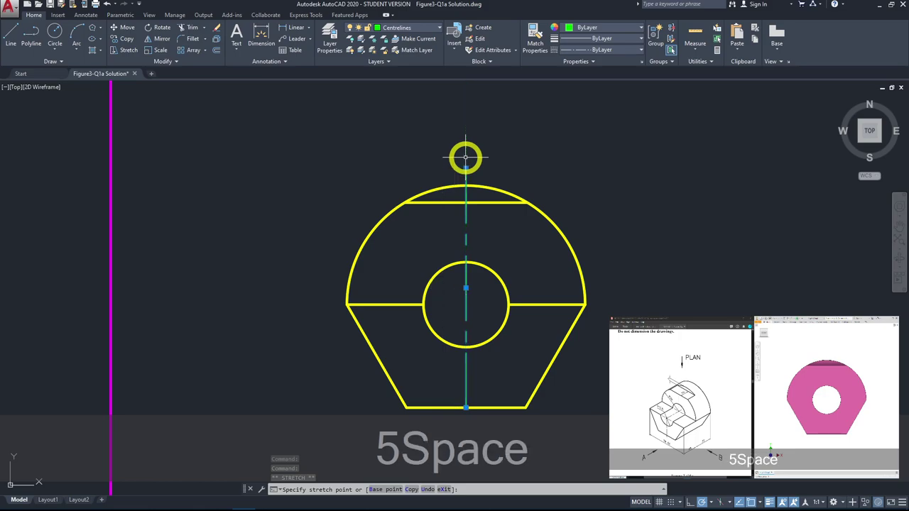
middle_click_drag(501, 293, 523, 228)
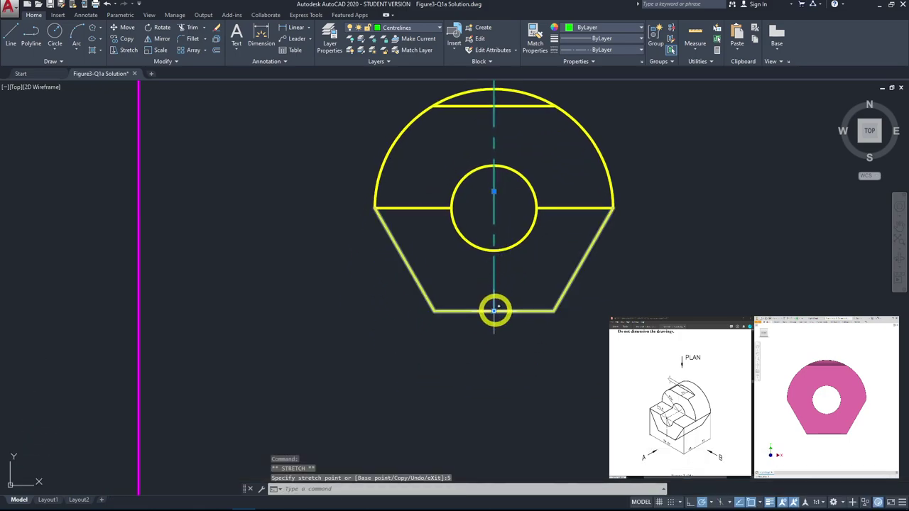
left_click(495, 311)
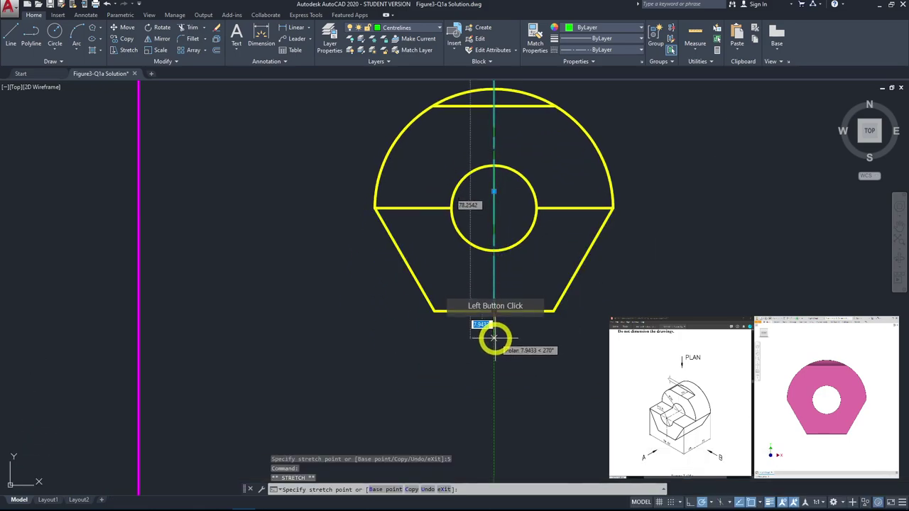
type("5")
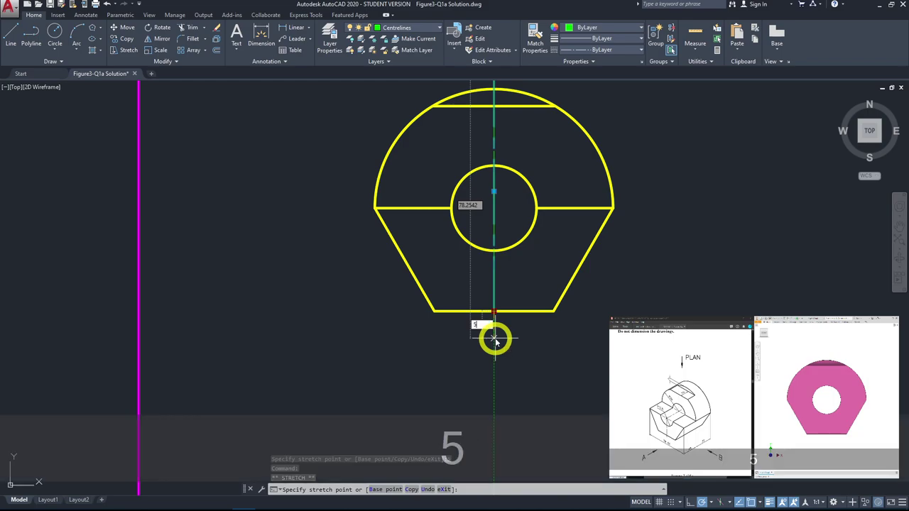
key("space")
middle_click_drag(661, 270, 657, 380)
key("Escape")
middle_click_drag(627, 338, 629, 293)
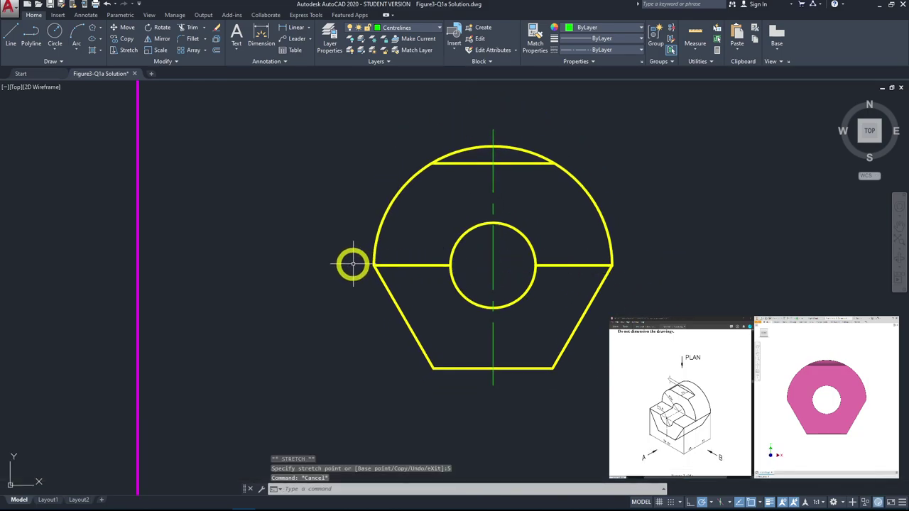
Step: Draw a horizontal centreline through the hole from the arc's left end to its right end
left_click(11, 32)
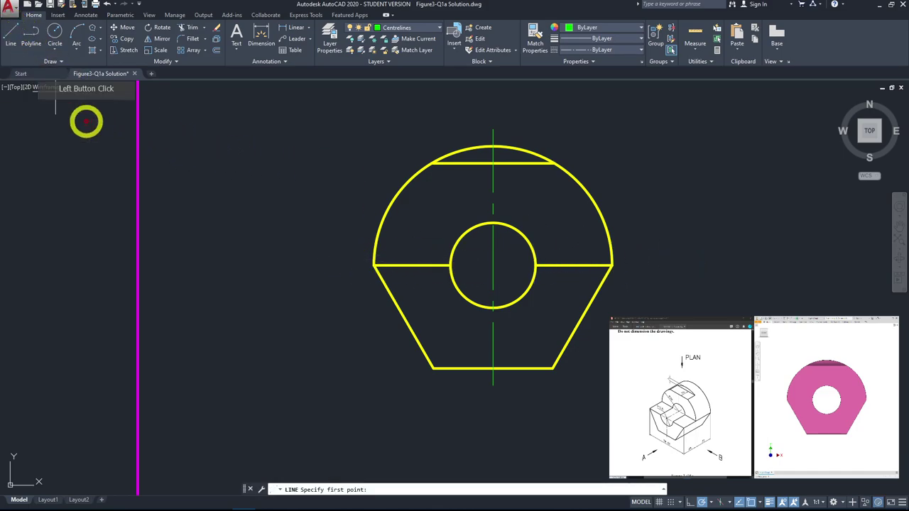
left_click(375, 265)
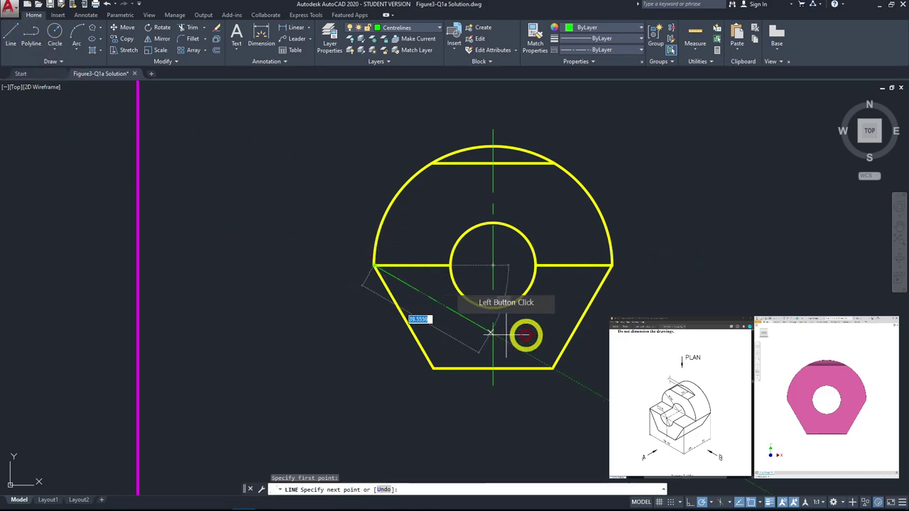
left_click(611, 265)
key("Escape")
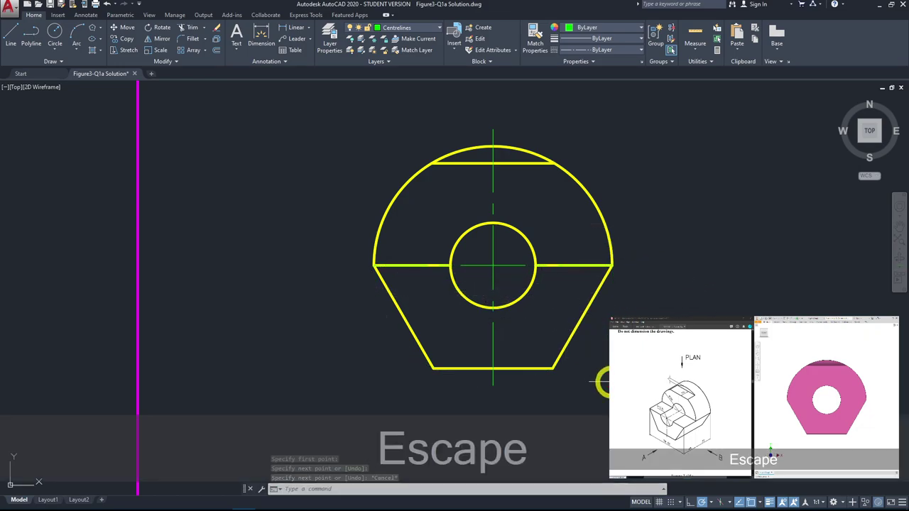
Step: Extend both ends of the horizontal centreline by 5 beyond the outline
left_click(605, 266)
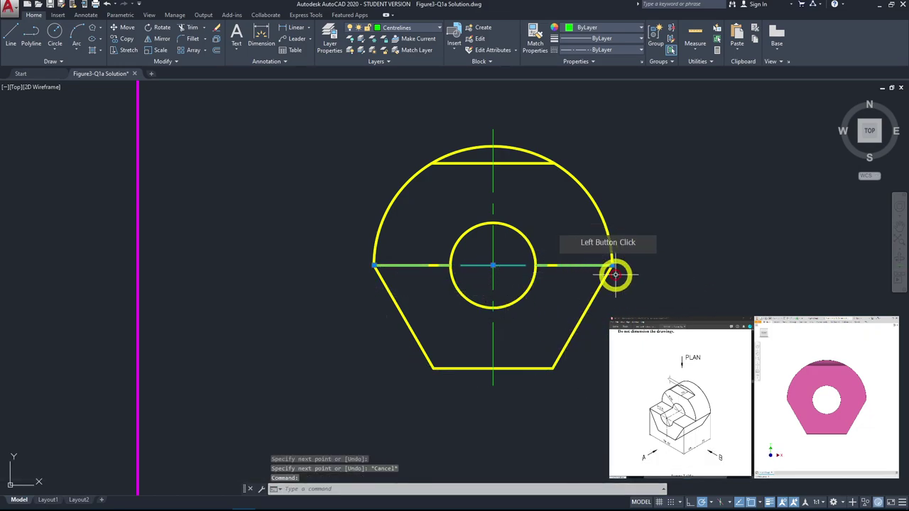
left_click(612, 265)
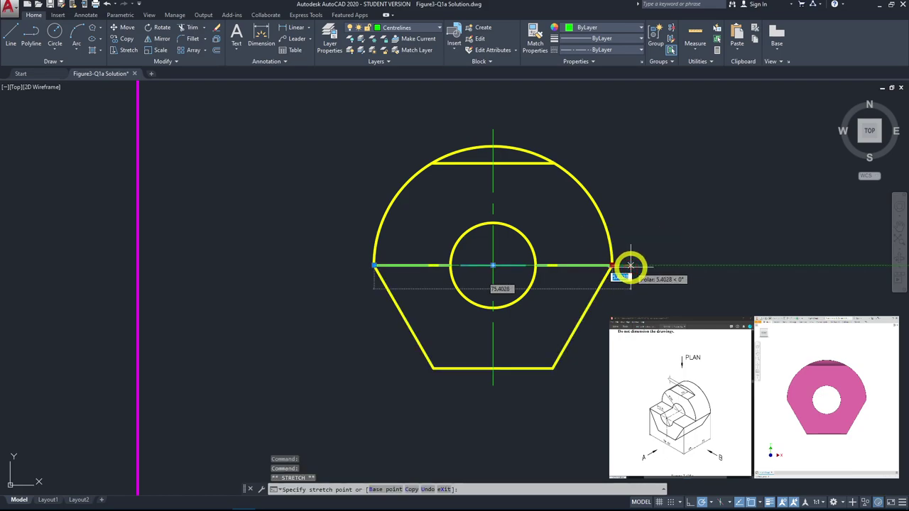
type("5")
key("space")
left_click(374, 266)
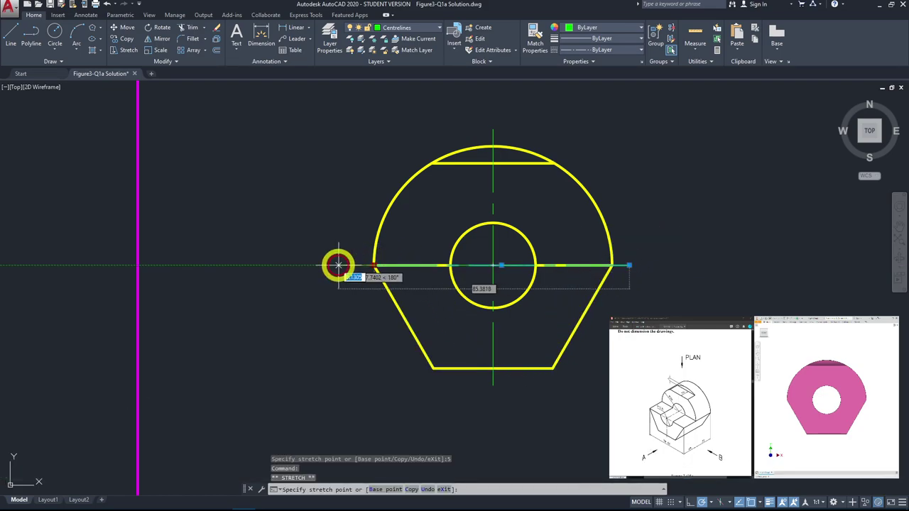
type("5")
key("space")
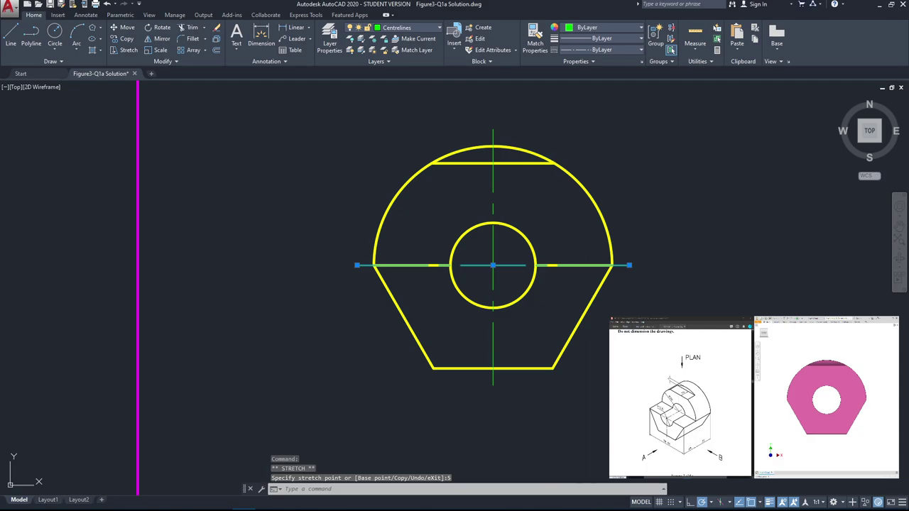
key("Escape")
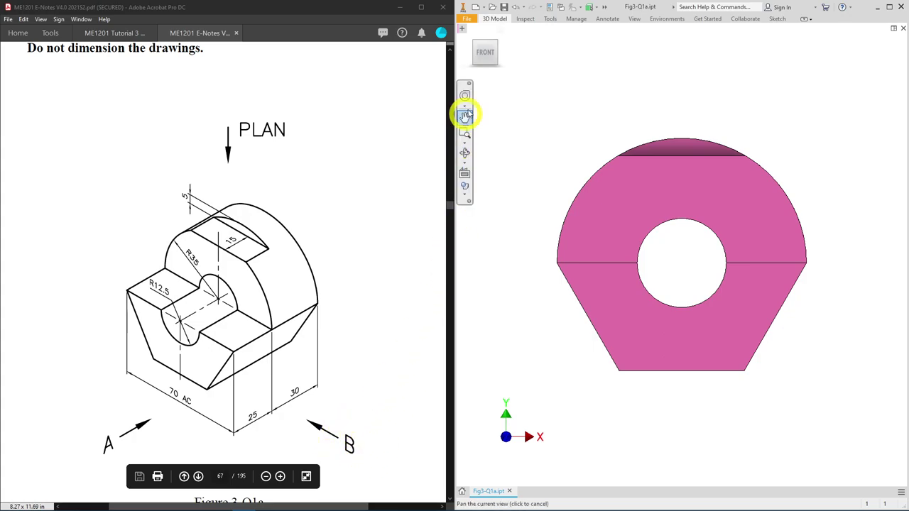
Step: Switch to the Inventor model Fig3-Q1a.ipt and examine it from the right side
mouse_move(511, 65)
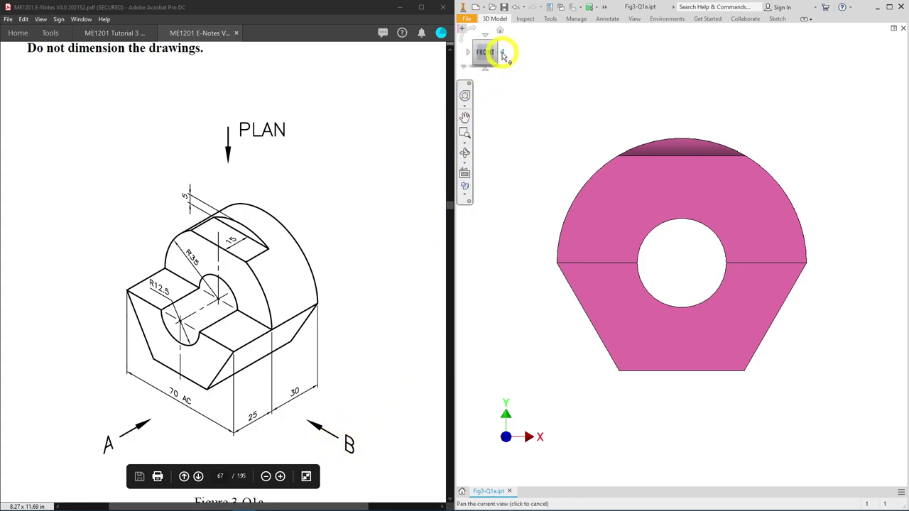
left_click(502, 55)
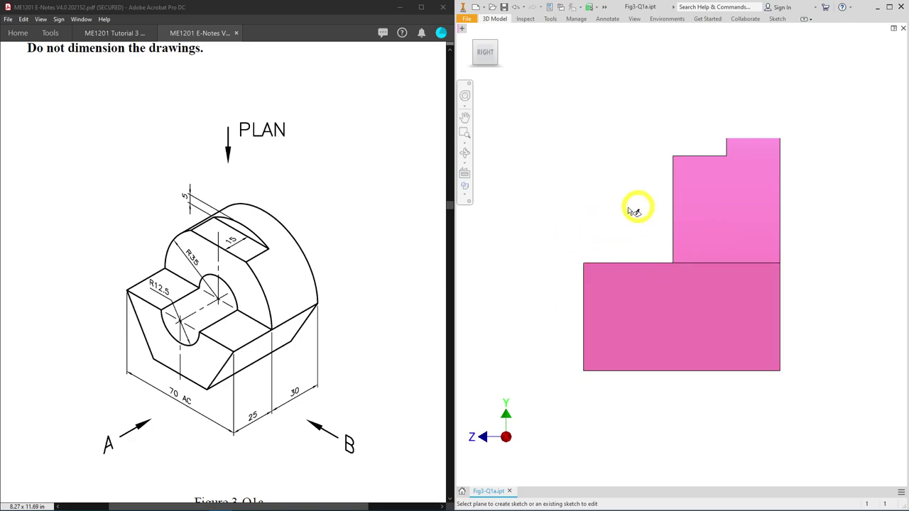
left_click(466, 189)
left_click(493, 234)
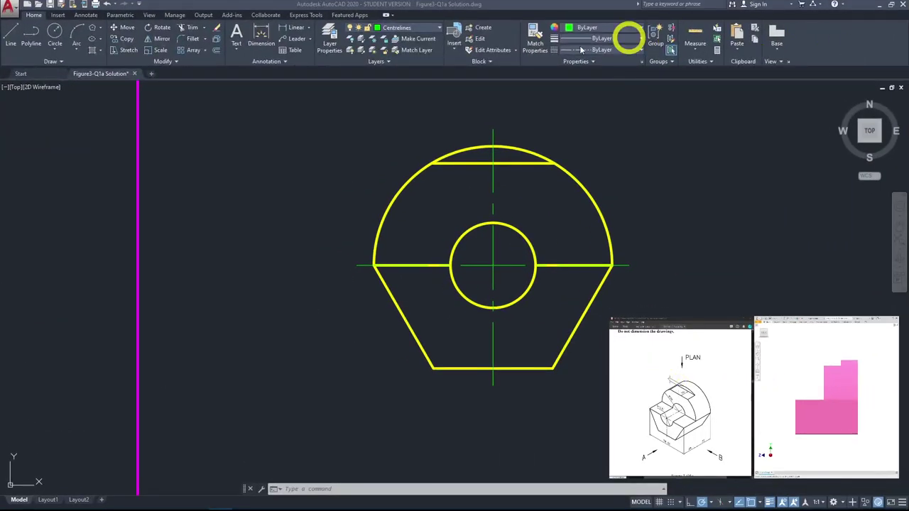
Step: On the Constructionlines layer, draw a vertical line at the front view's right extremity, from bottom-edge level up to arc-top level
scroll(624, 240, "down", 2)
middle_click_drag(625, 240, 537, 291)
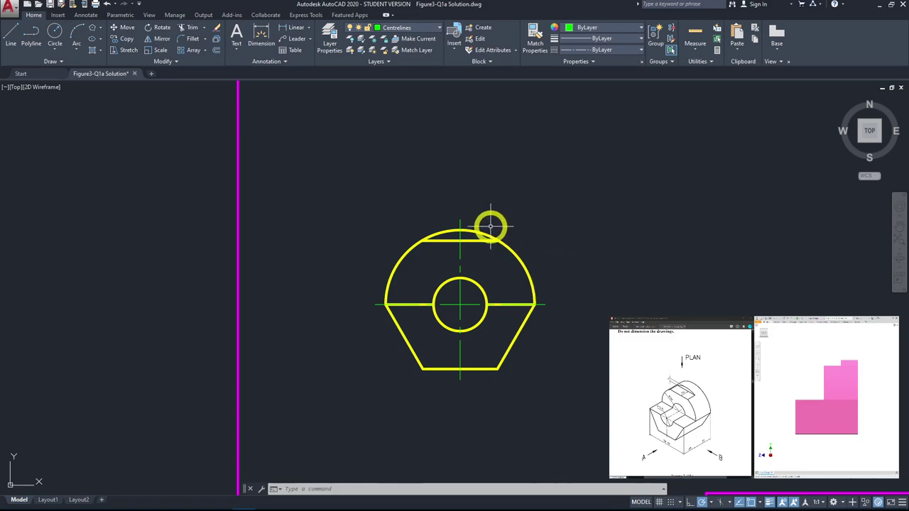
left_click(10, 35)
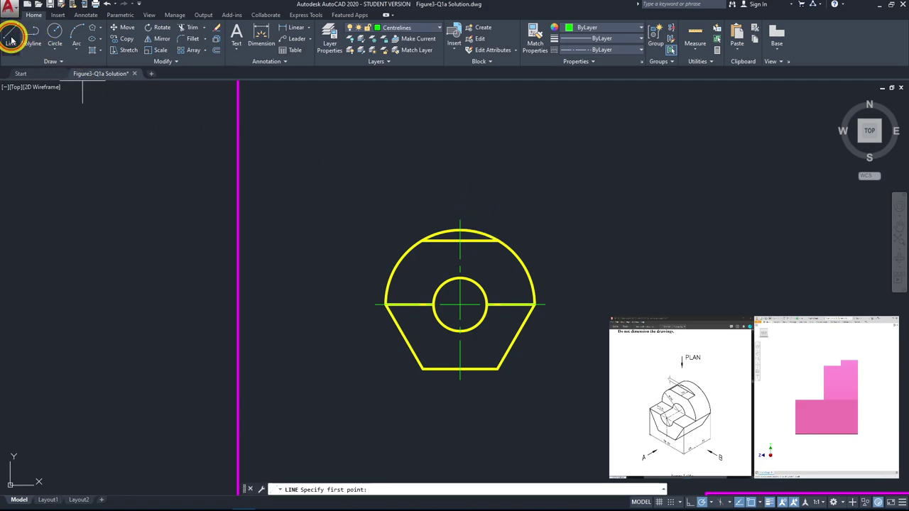
left_click(426, 27)
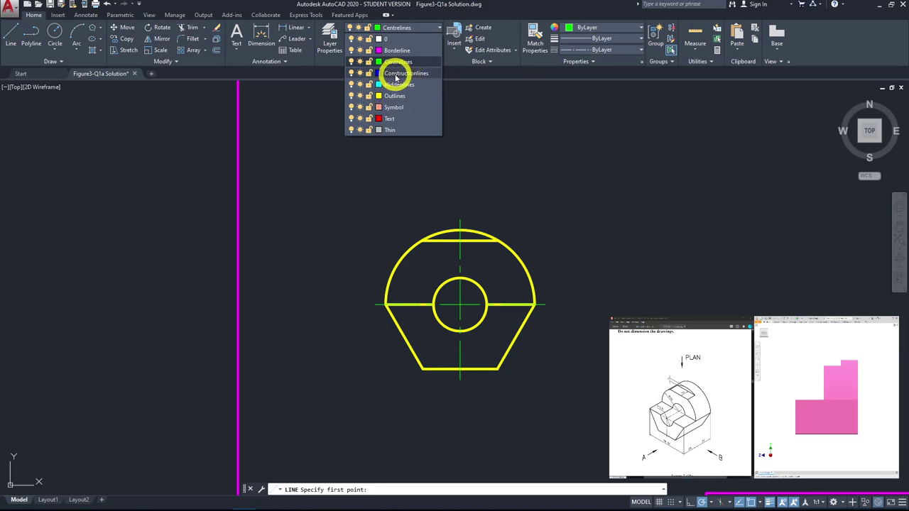
left_click(423, 74)
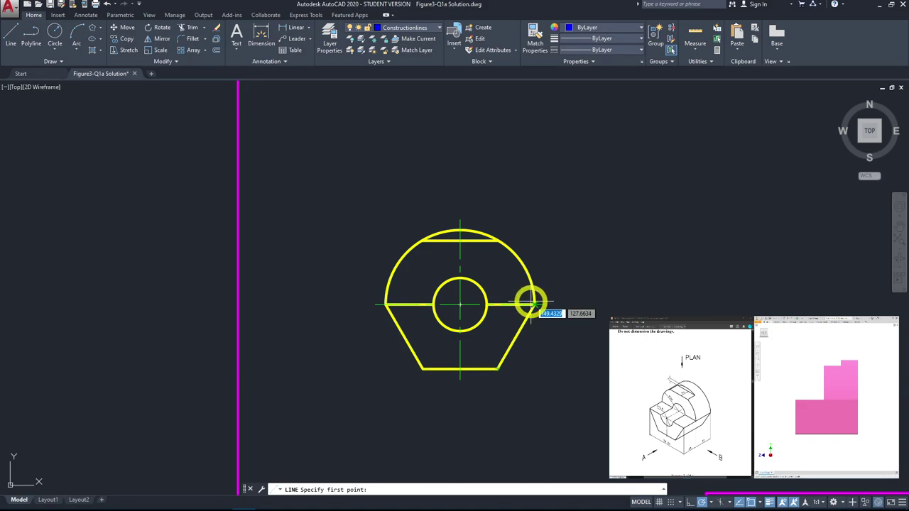
left_click(535, 368)
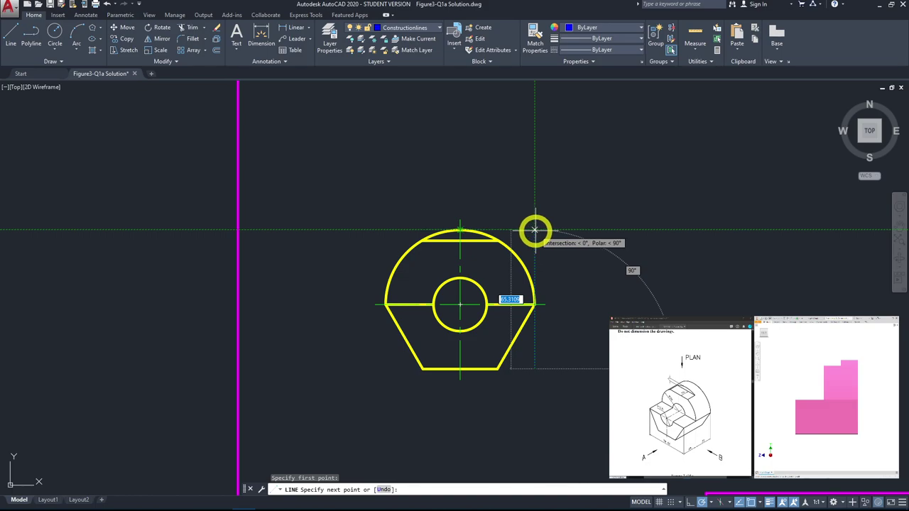
left_click(535, 229)
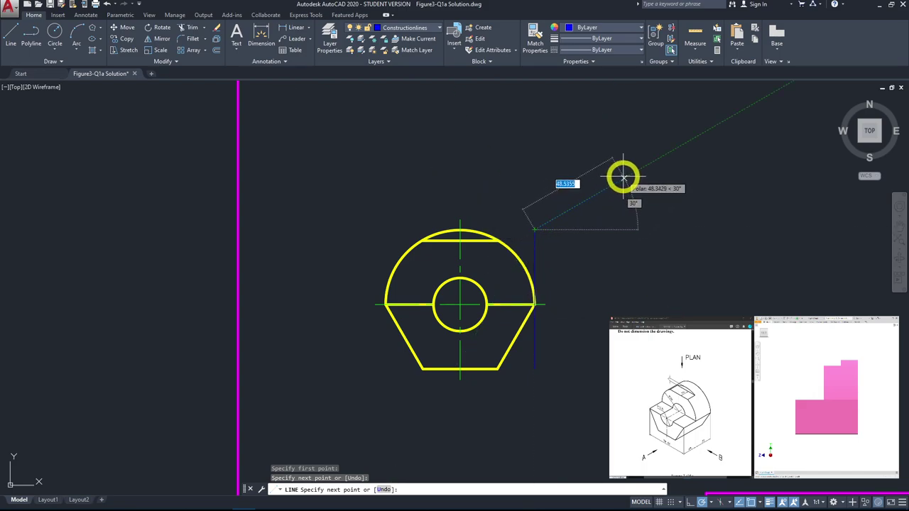
Step: Continue the construction line from the vertical line's upper end with a segment 110 long at 45°
middle_click_drag(670, 97, 655, 133)
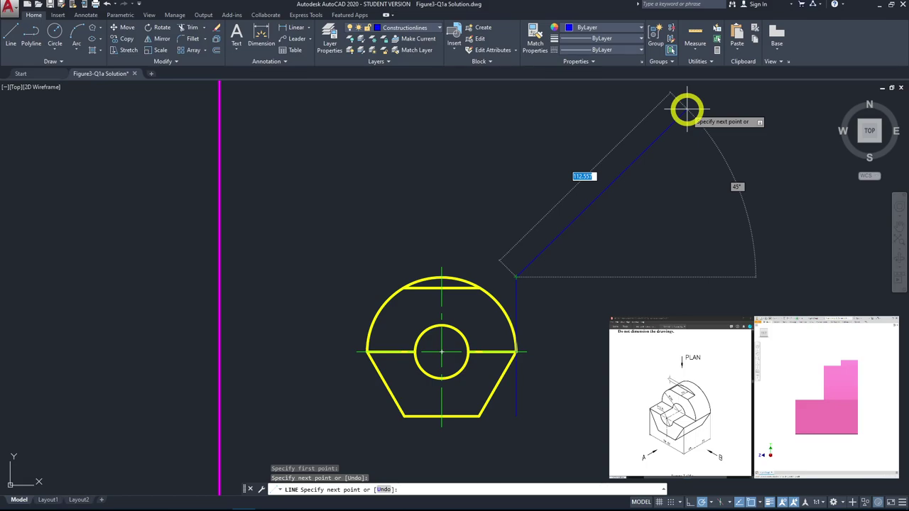
type("110")
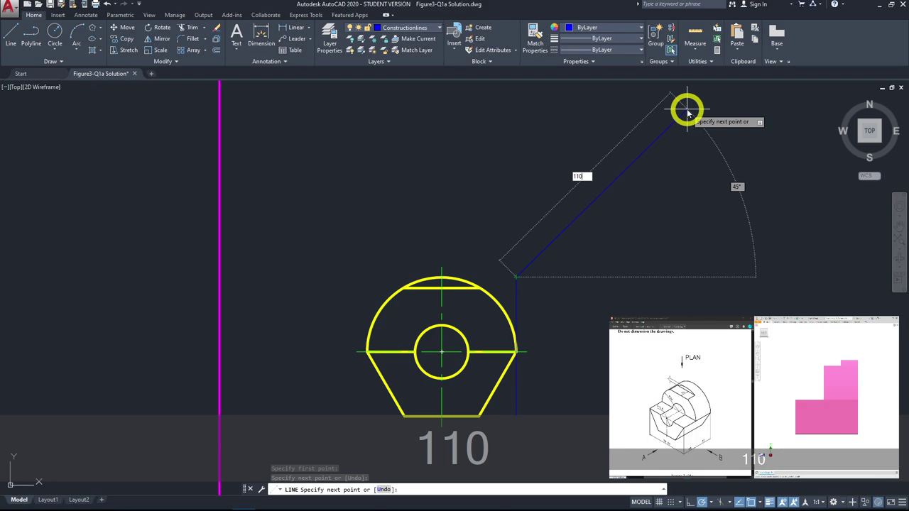
key("Tab")
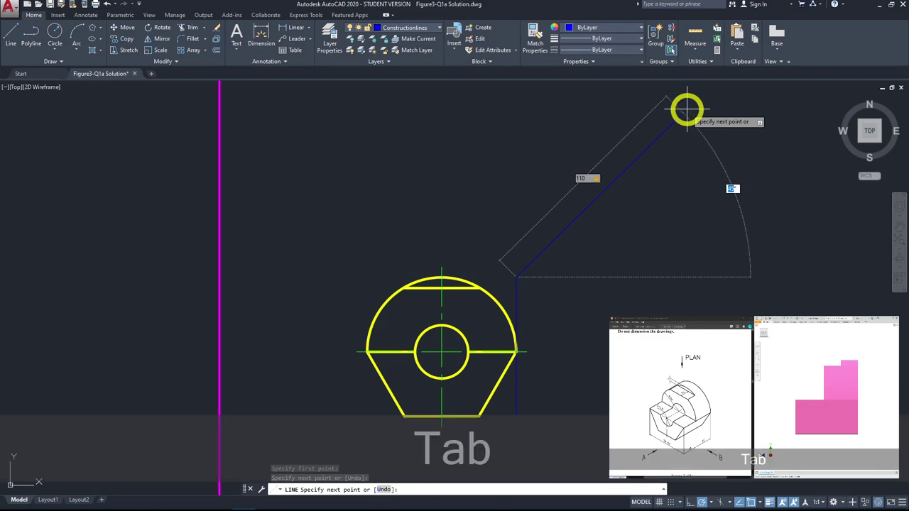
type("45")
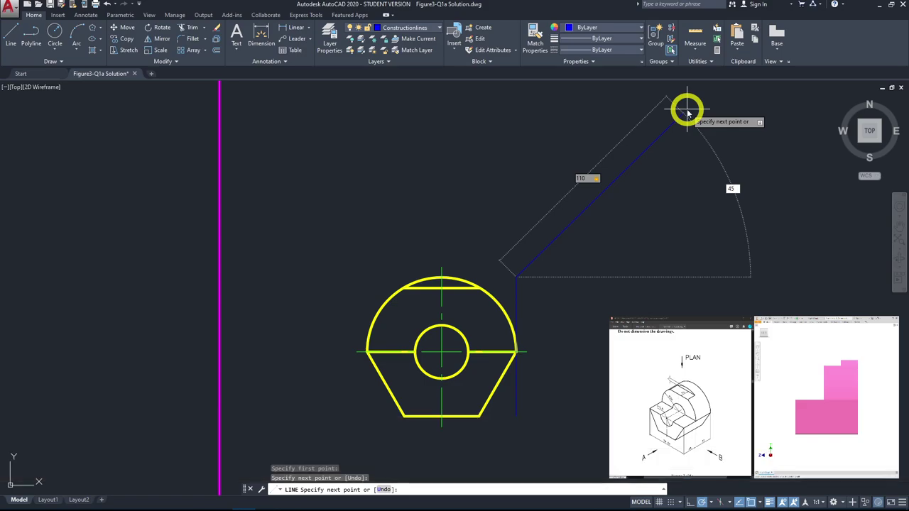
key("Return")
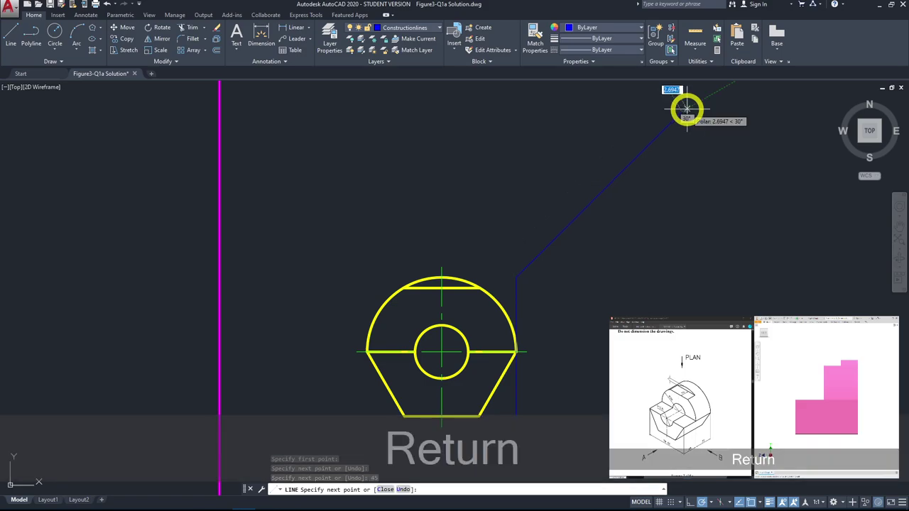
key("Escape")
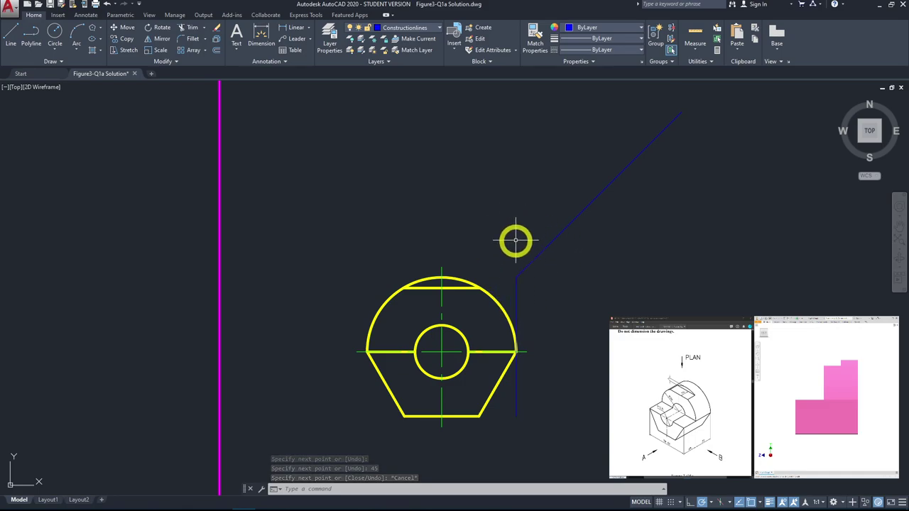
Step: Offset the vertical construction line at the front view's right extremity by 20 to the right
left_click(517, 408)
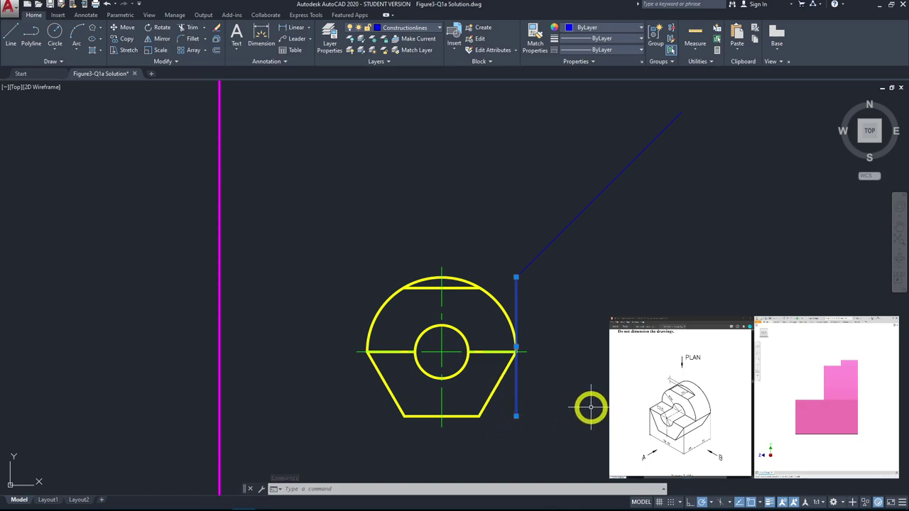
key("Escape")
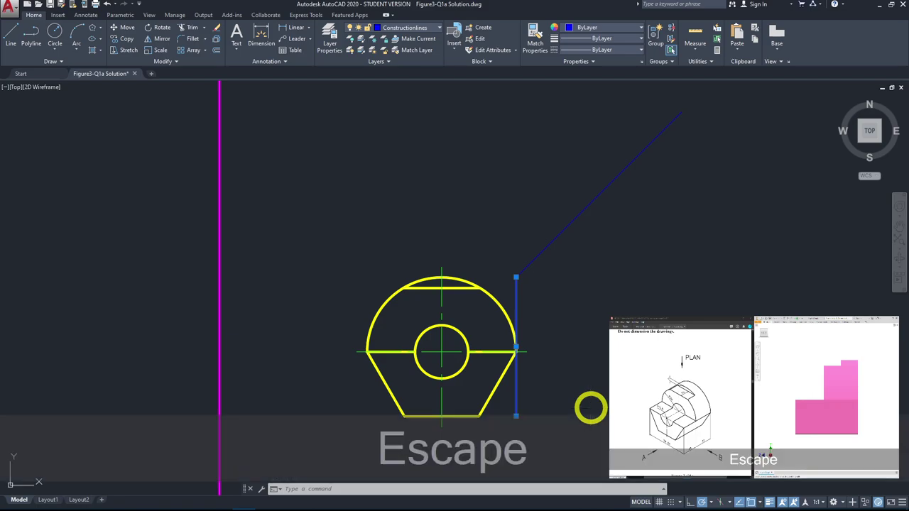
left_click(217, 51)
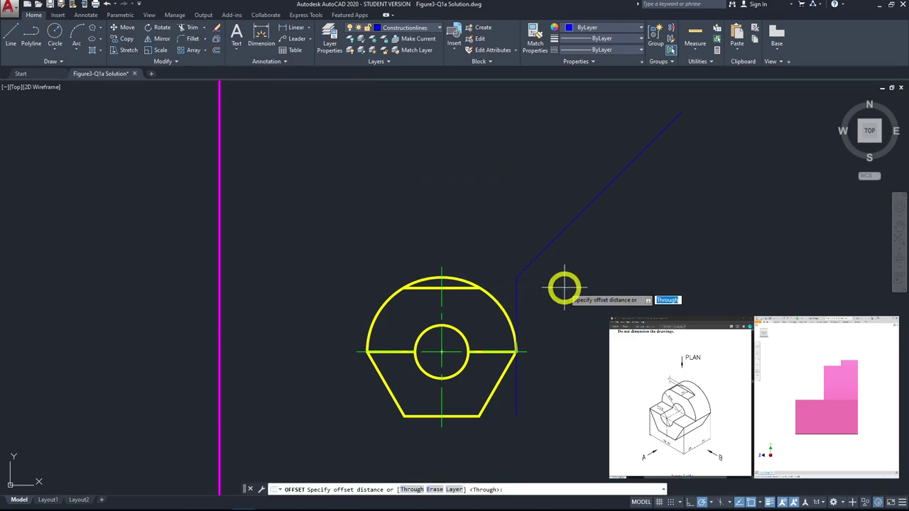
type("20")
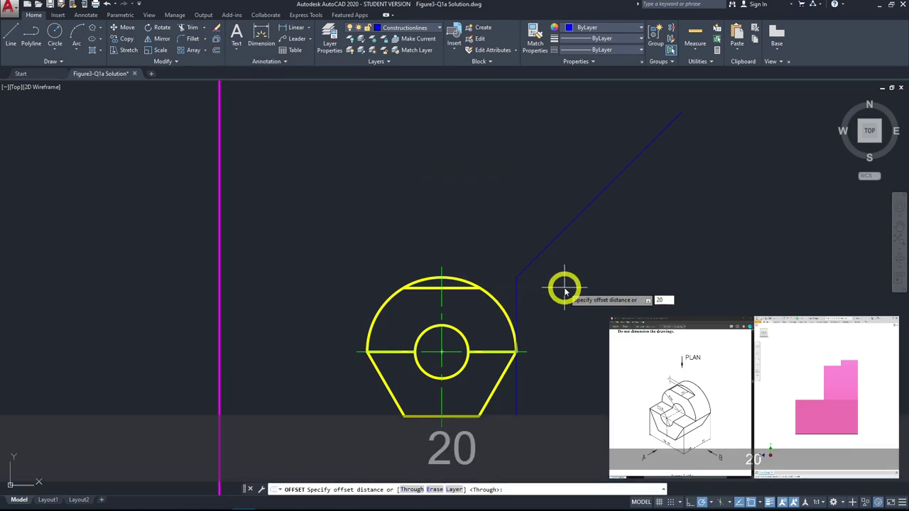
key("Return")
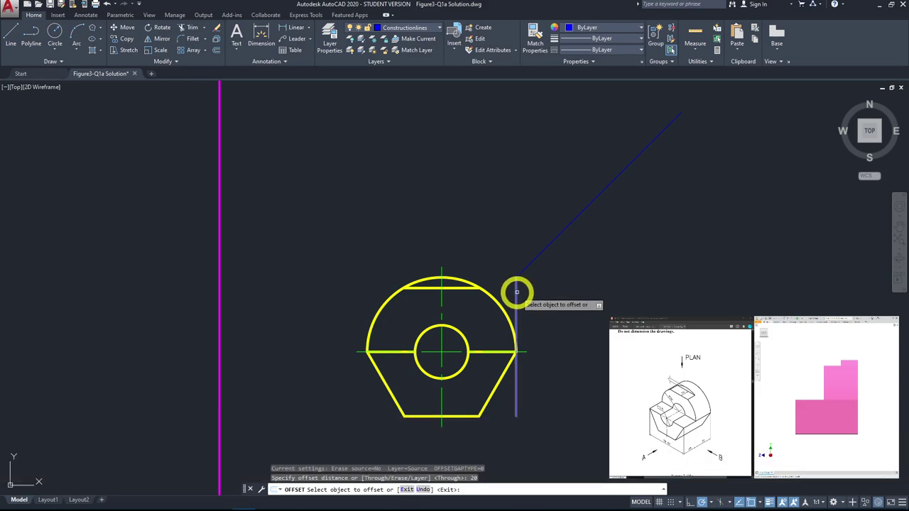
left_click(518, 291)
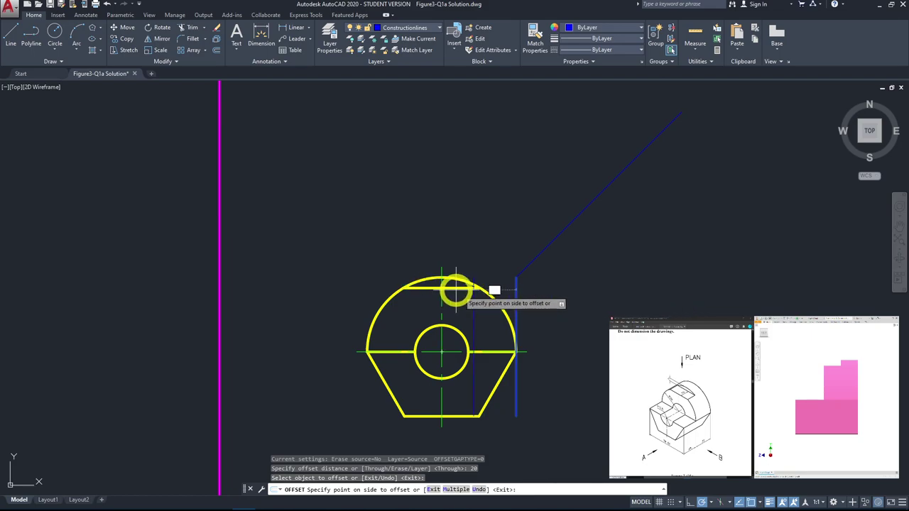
left_click(606, 292)
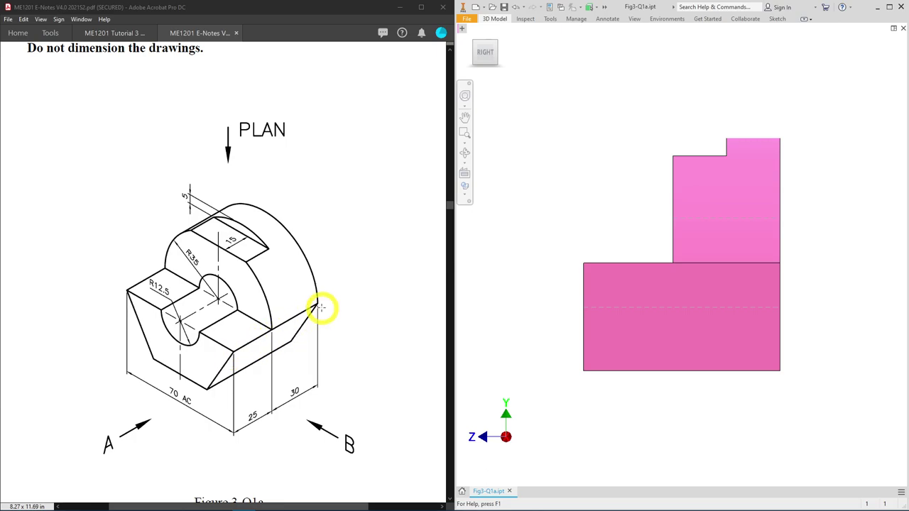
Step: Check the component's depths in the reference figure, and offset the new vertical construction line by 25 to the right
key("s")
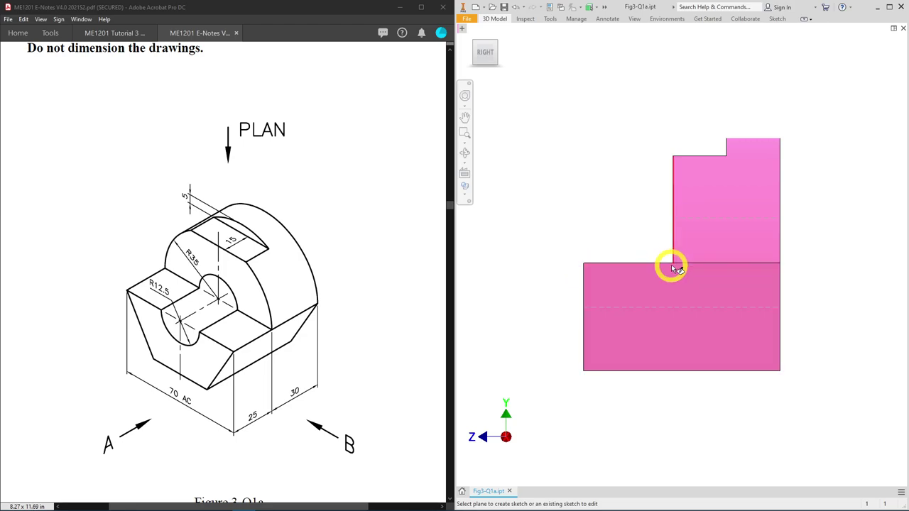
left_click(784, 266)
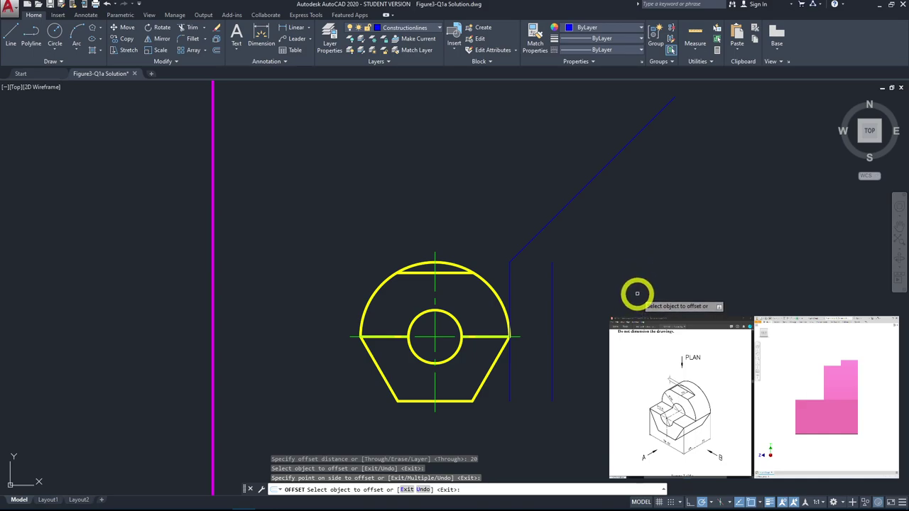
left_click(219, 51)
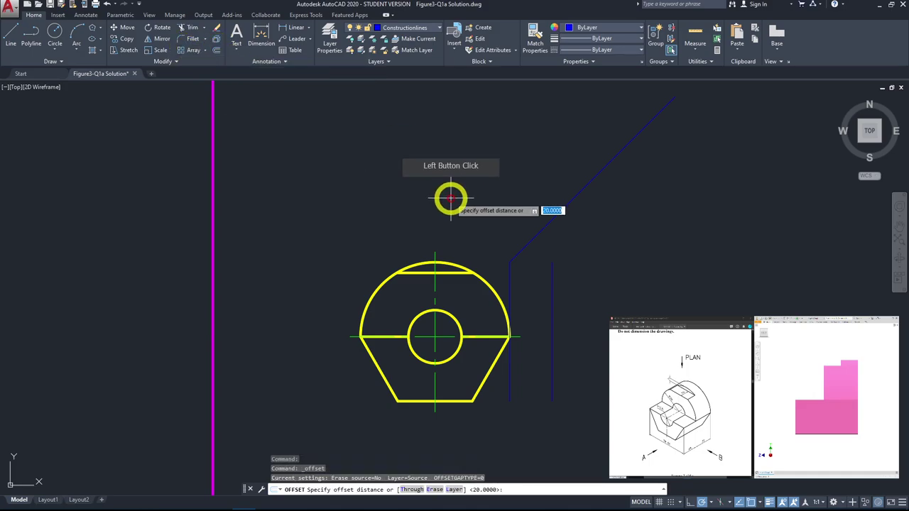
type("25")
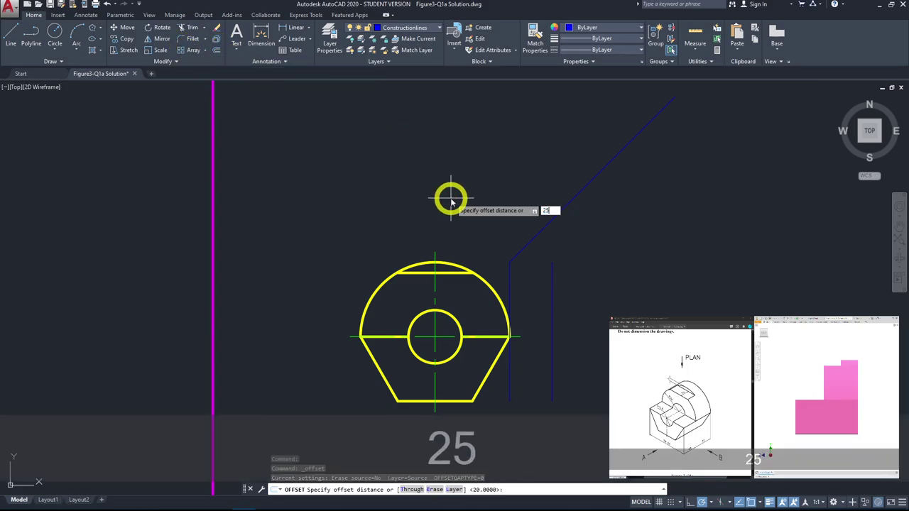
key("Return")
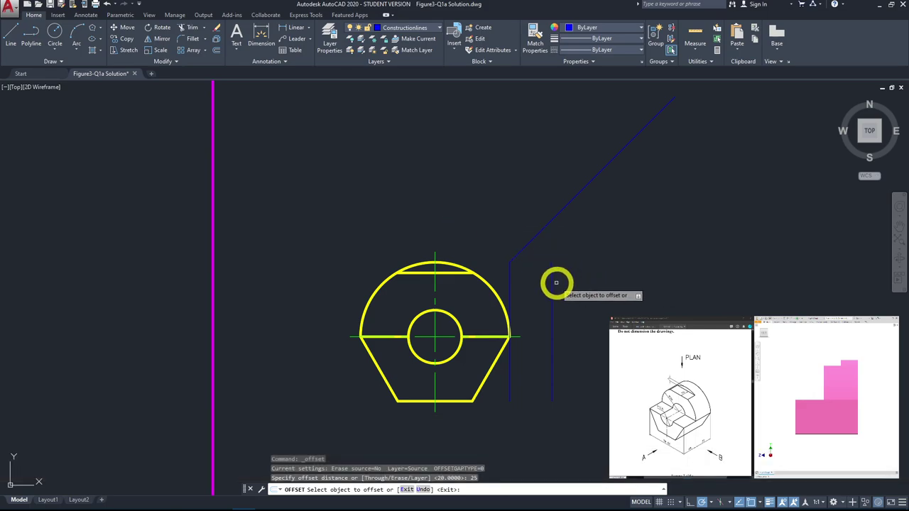
left_click(553, 281)
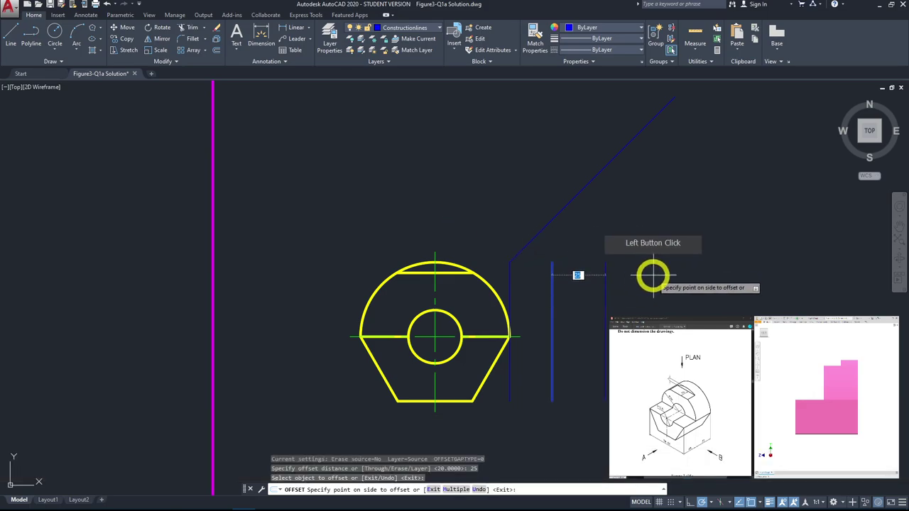
left_click(673, 289)
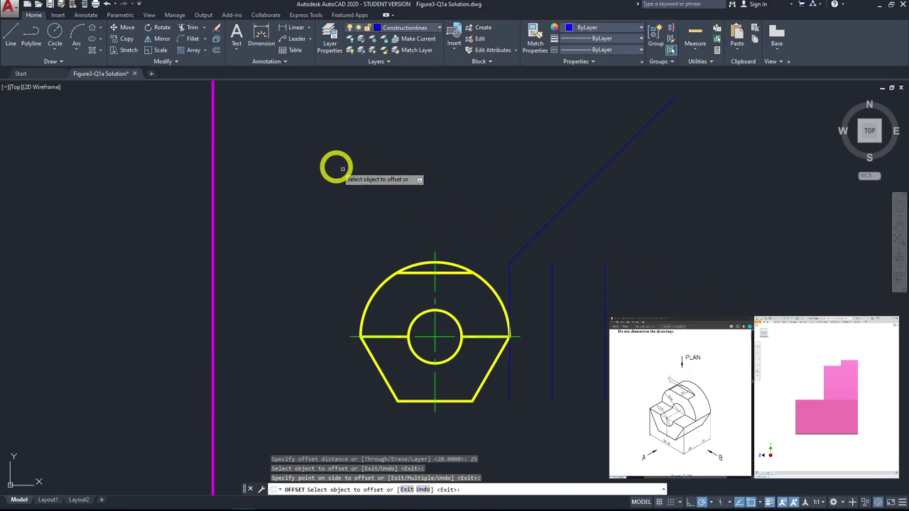
Step: Offset the rightmost vertical construction line by 30 to the right for the end view's back face
left_click(217, 52)
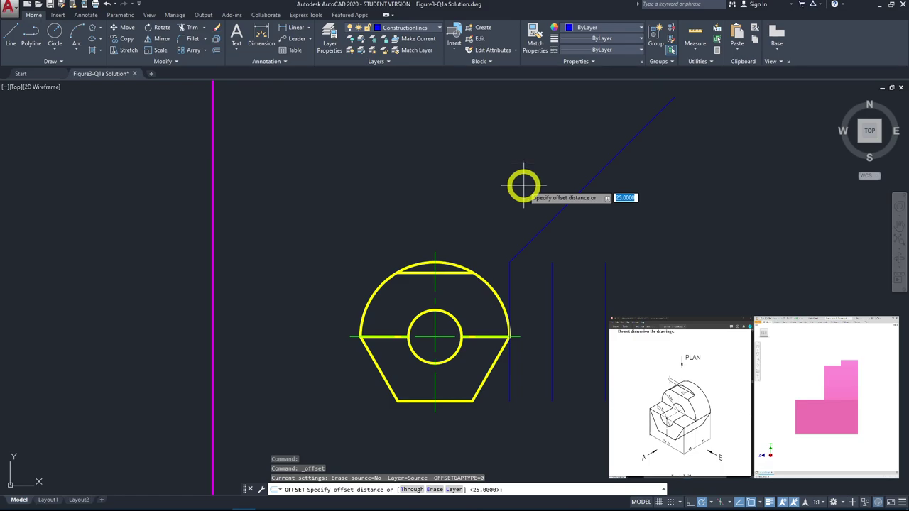
type("30")
key("Return")
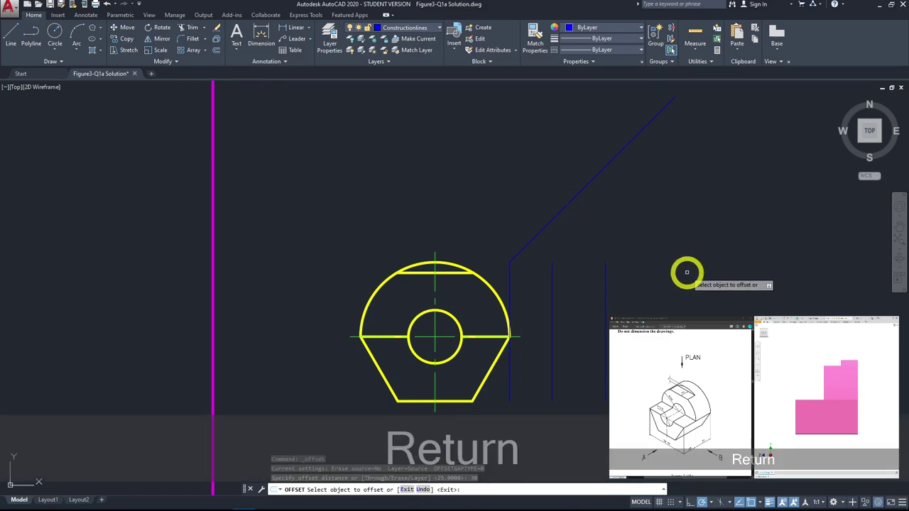
left_click(605, 278)
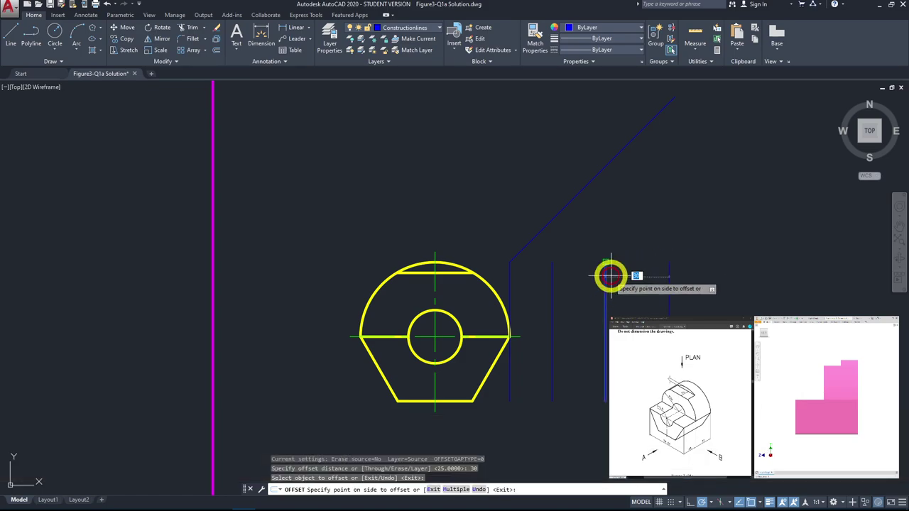
left_click(676, 280)
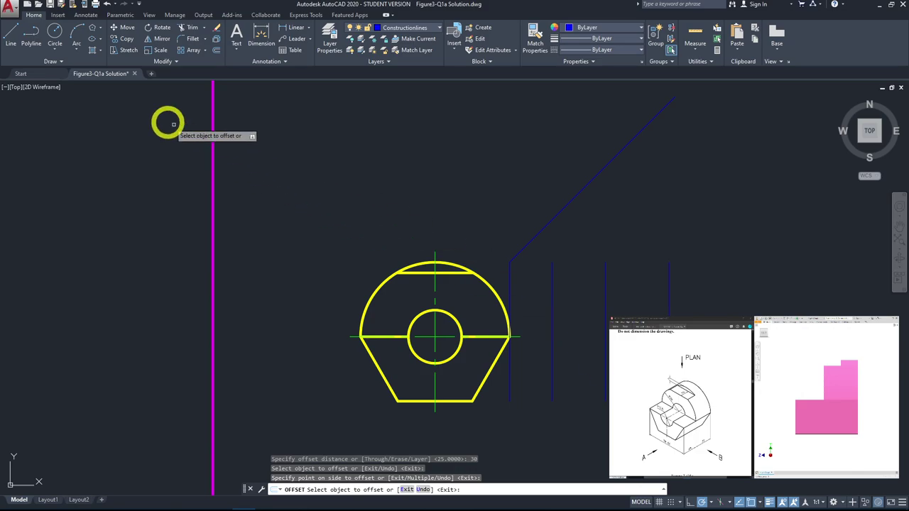
Step: Draw horizontal construction lines from the front view's arc top and bottom-right corner across to the rightmost vertical construction line
left_click(15, 39)
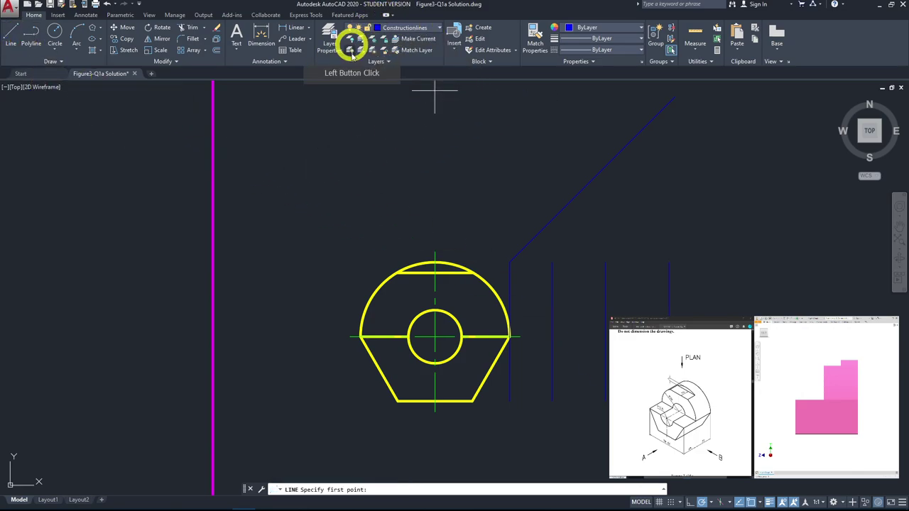
left_click(434, 262)
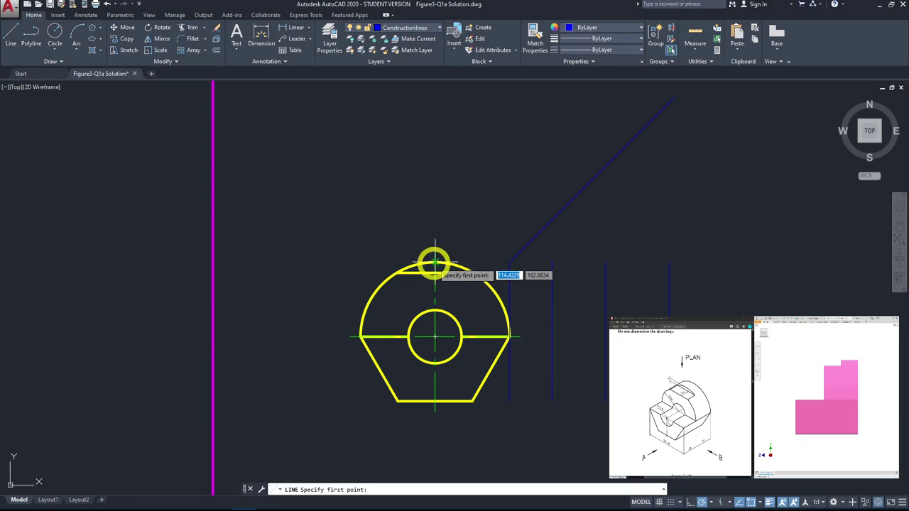
left_click(669, 263)
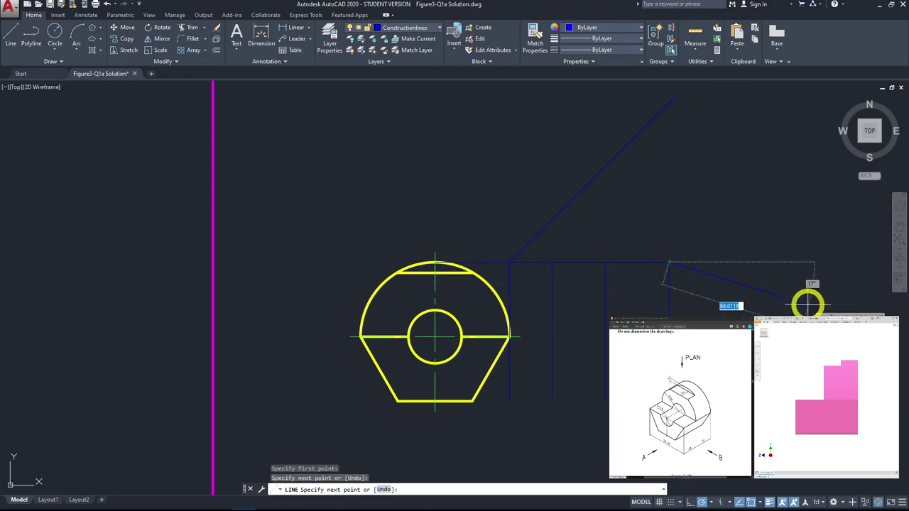
key("space")
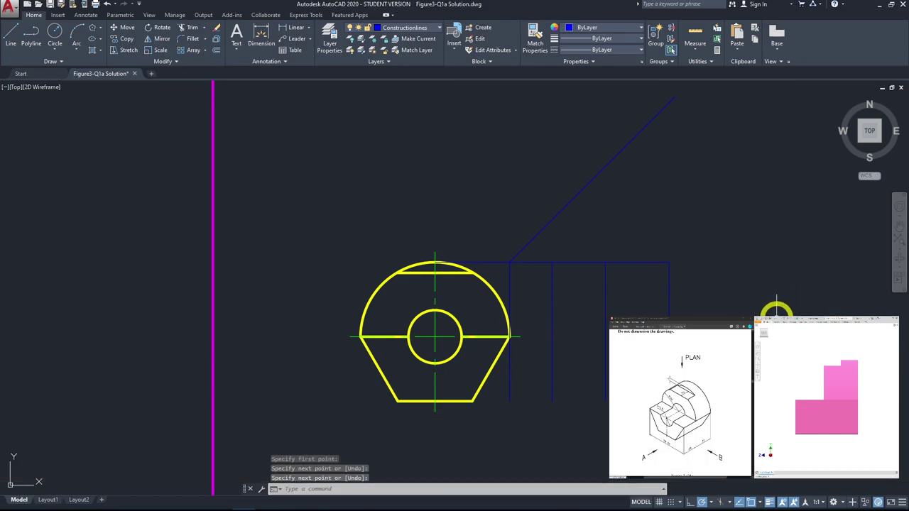
key("space")
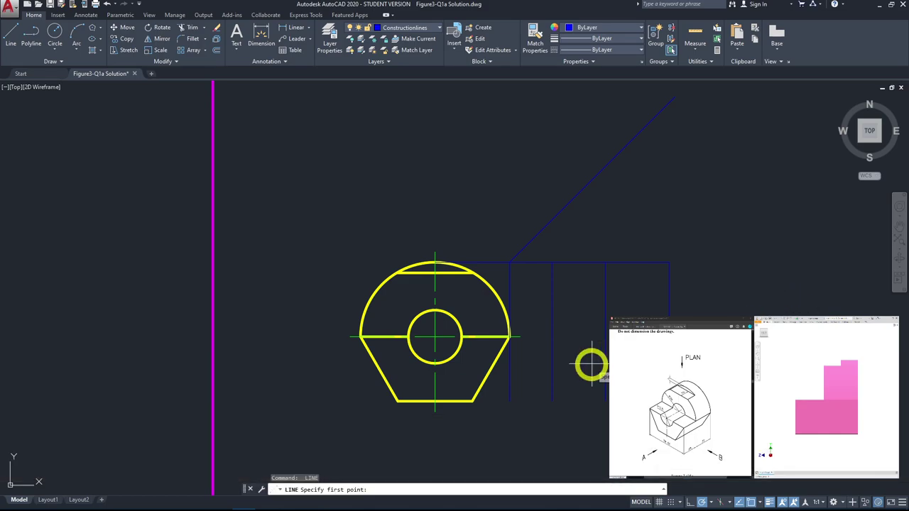
left_click(473, 402)
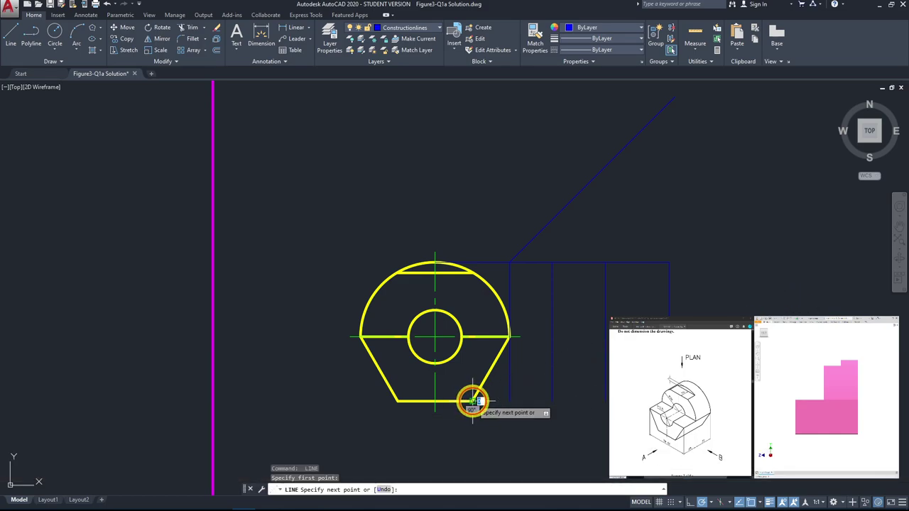
left_click(794, 257)
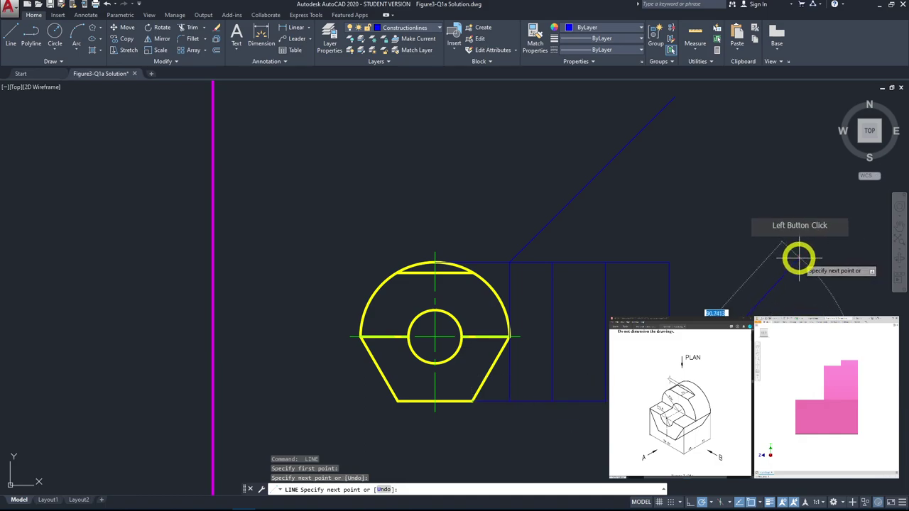
key("Escape")
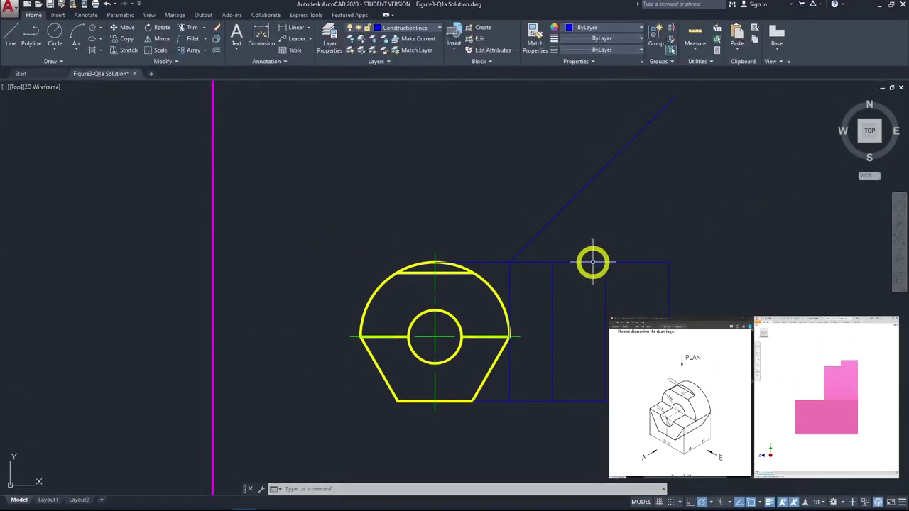
Step: On the Outlines layer, draw the end view's closed stepped outline over the construction grid, with the step at the front view's horizontal centreline level
left_click(10, 34)
left_click(420, 27)
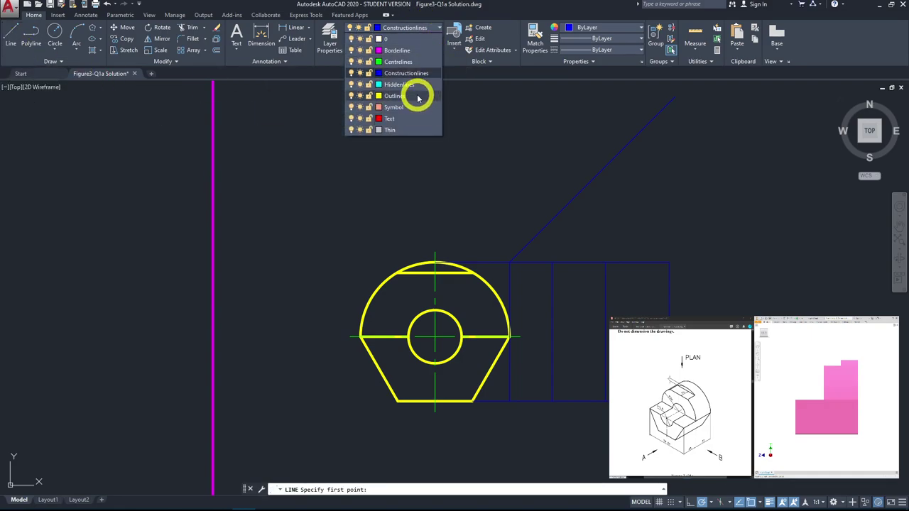
left_click(416, 93)
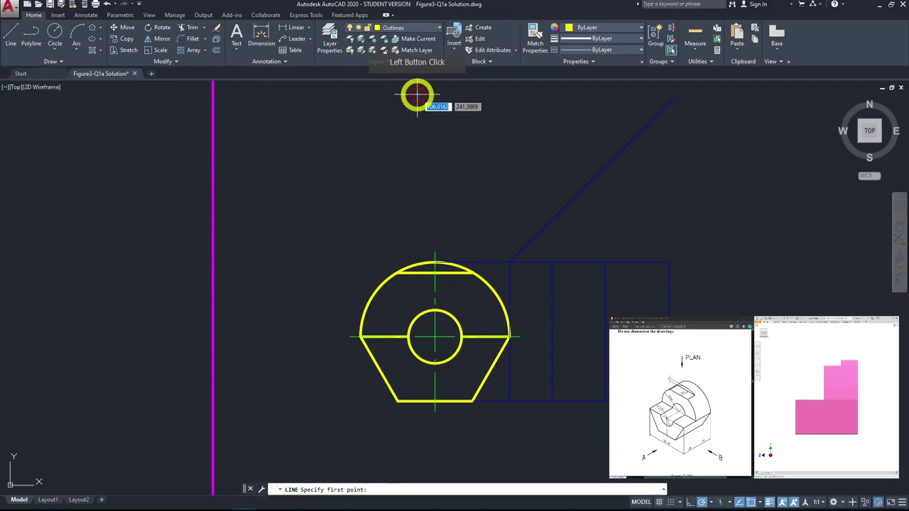
left_click(669, 262)
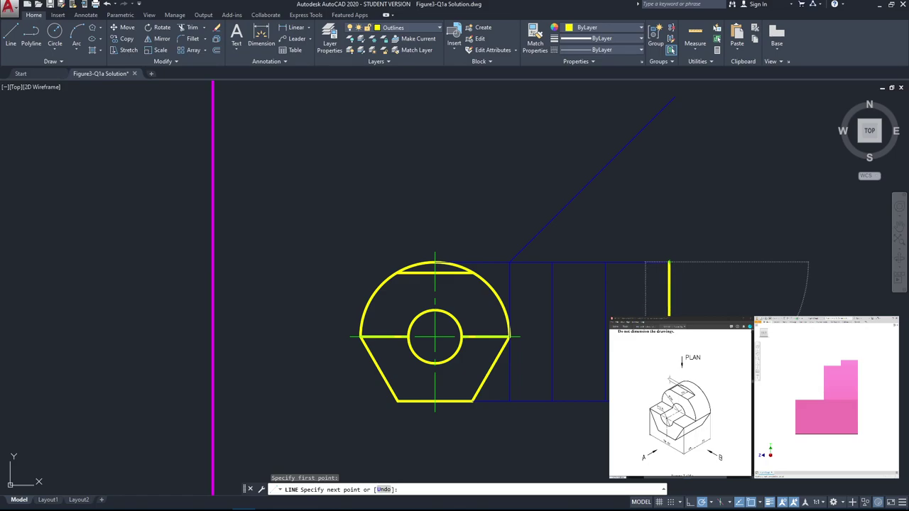
left_click(669, 401)
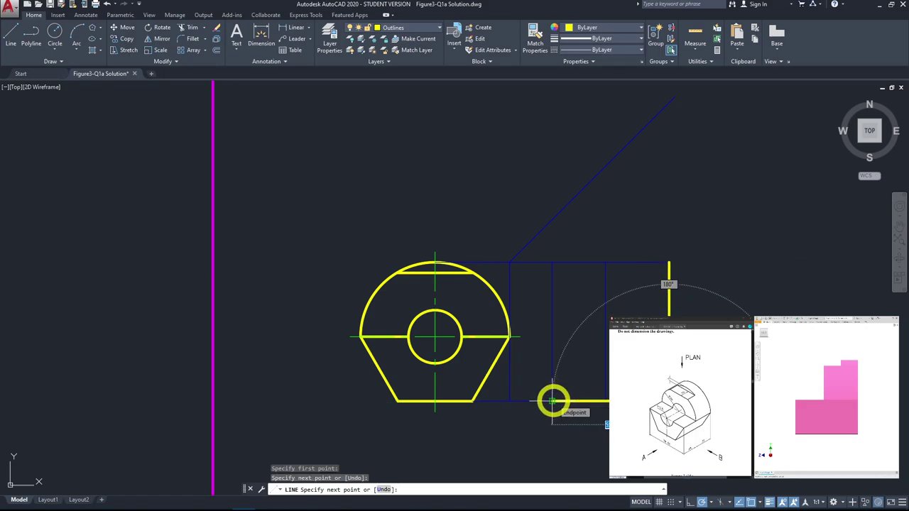
left_click(552, 401)
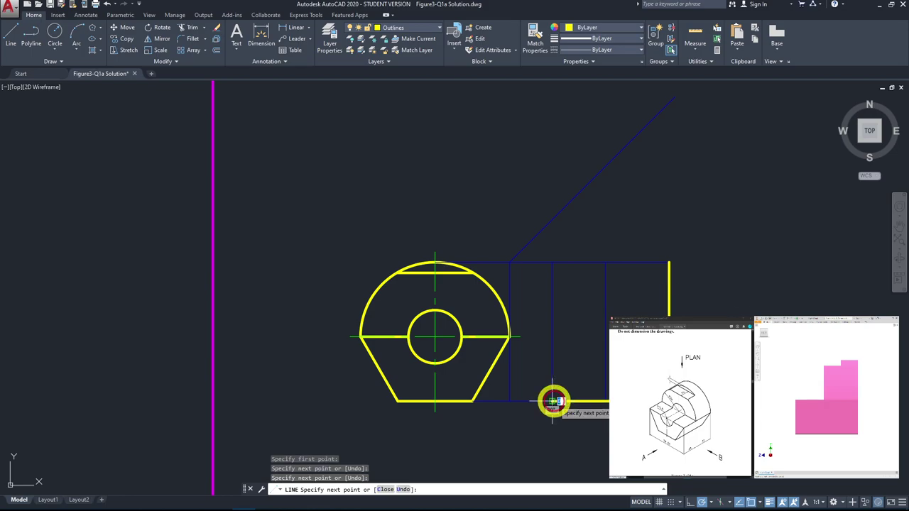
left_click(552, 336)
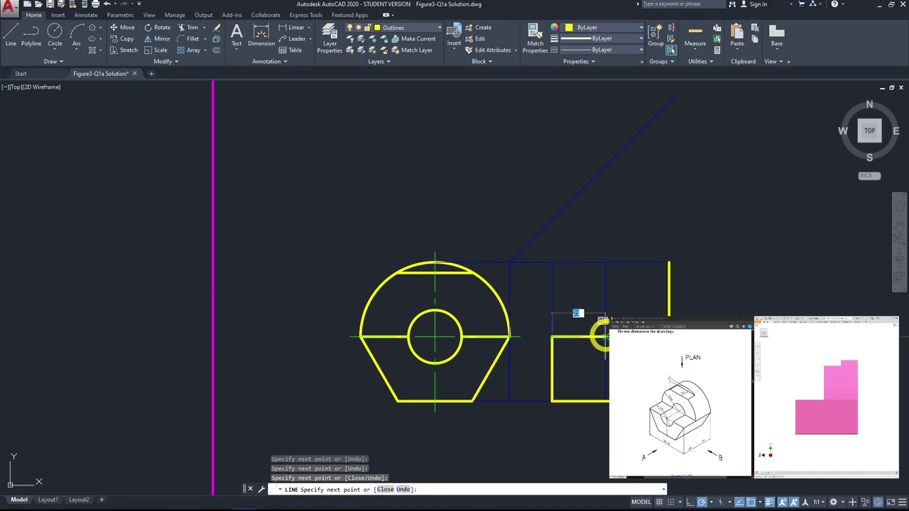
left_click(603, 336)
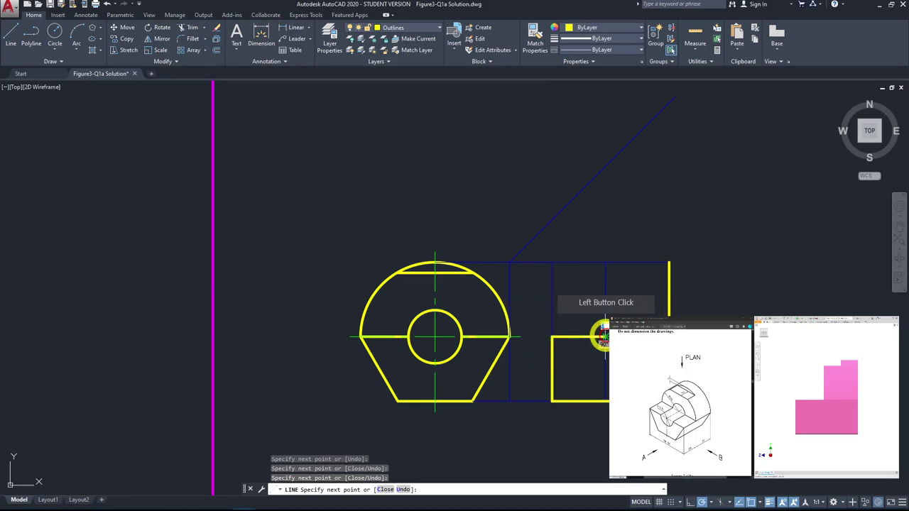
left_click(605, 263)
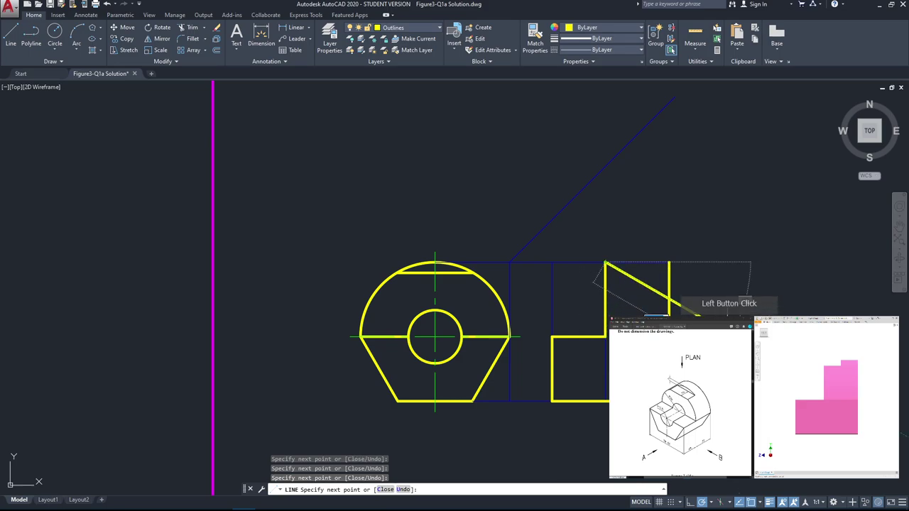
left_click(668, 262)
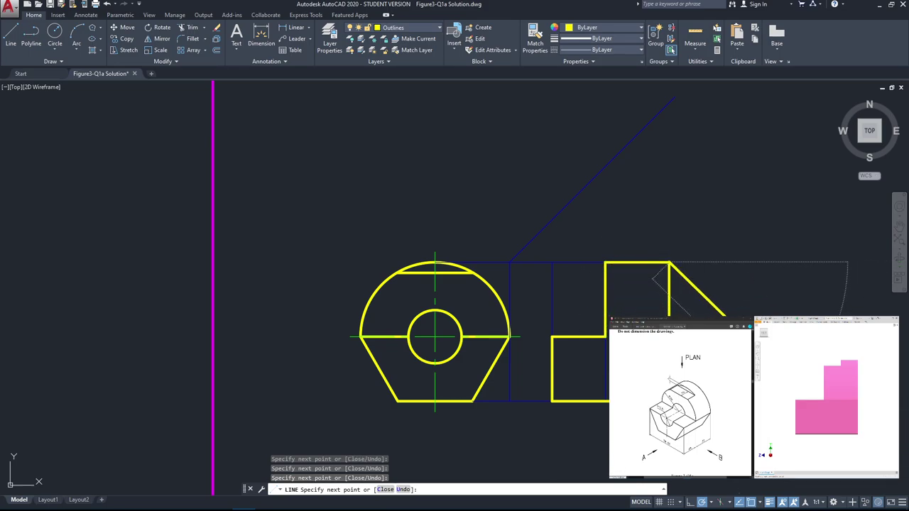
Step: Stretch the end view's horizontal step edge across to the back face, at the front view's centreline level
key("Escape")
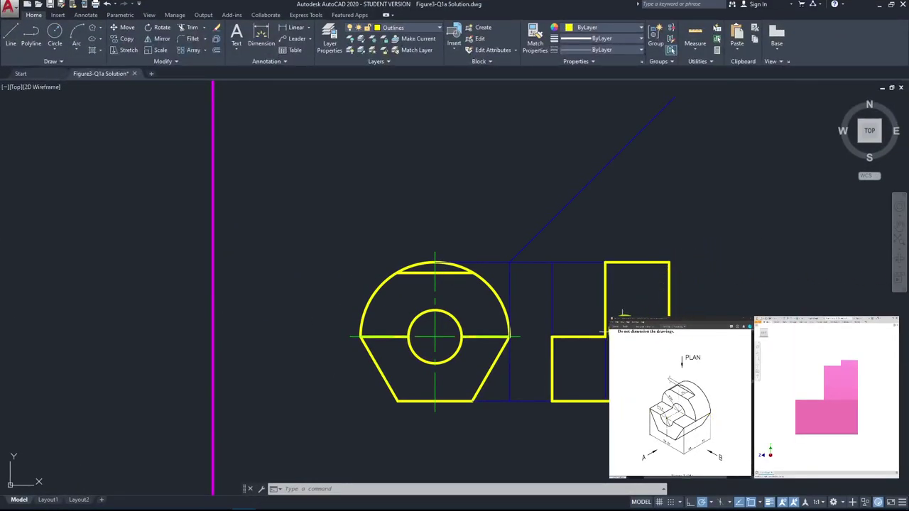
left_click(594, 337)
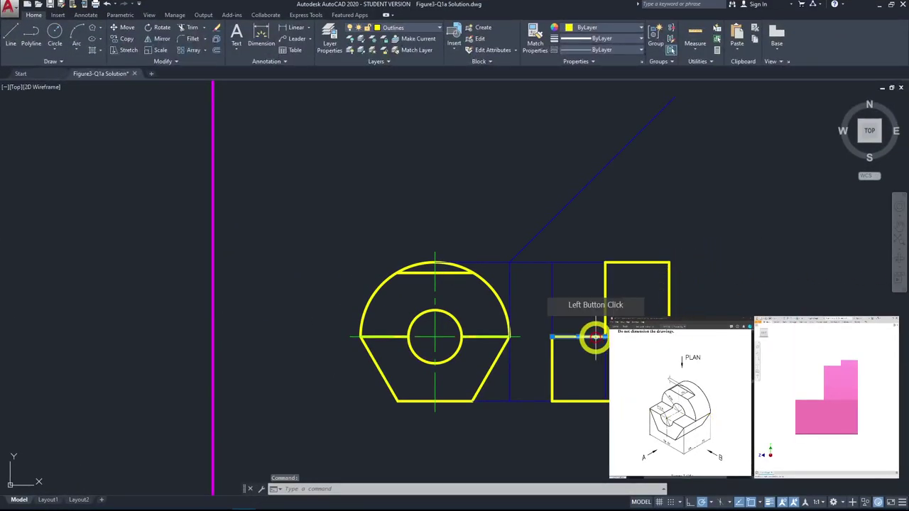
left_click(606, 336)
left_click(605, 336)
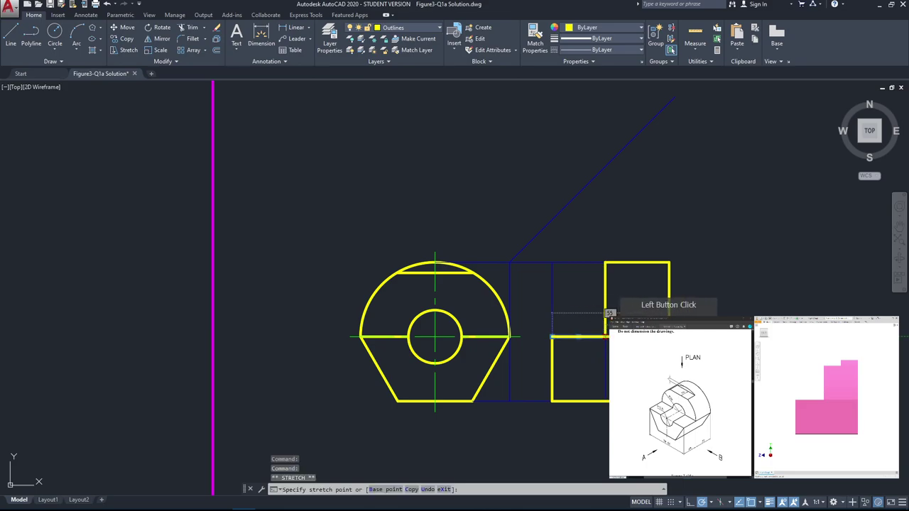
left_click(781, 339)
key("Escape")
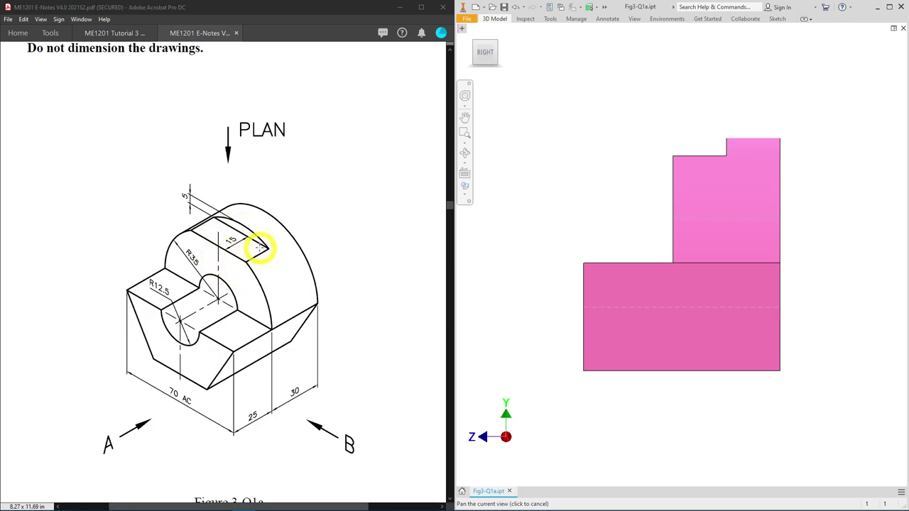
key("s")
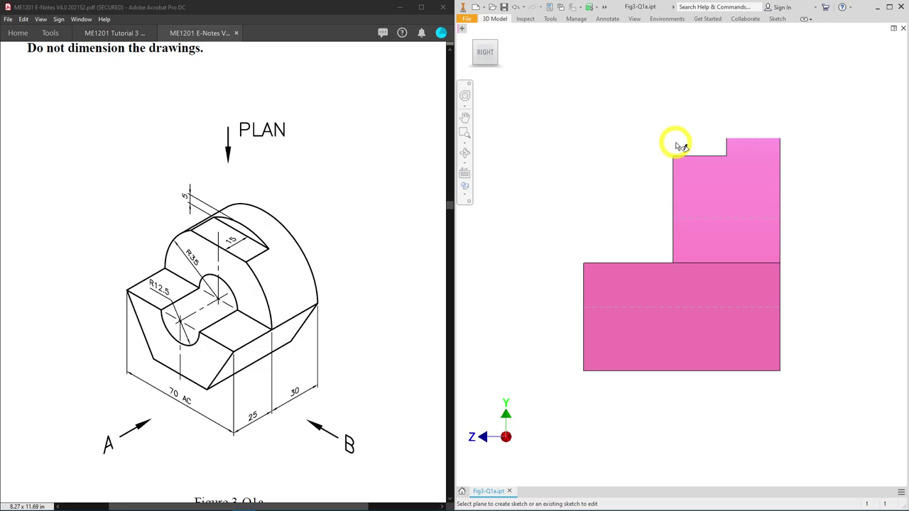
key("Escape")
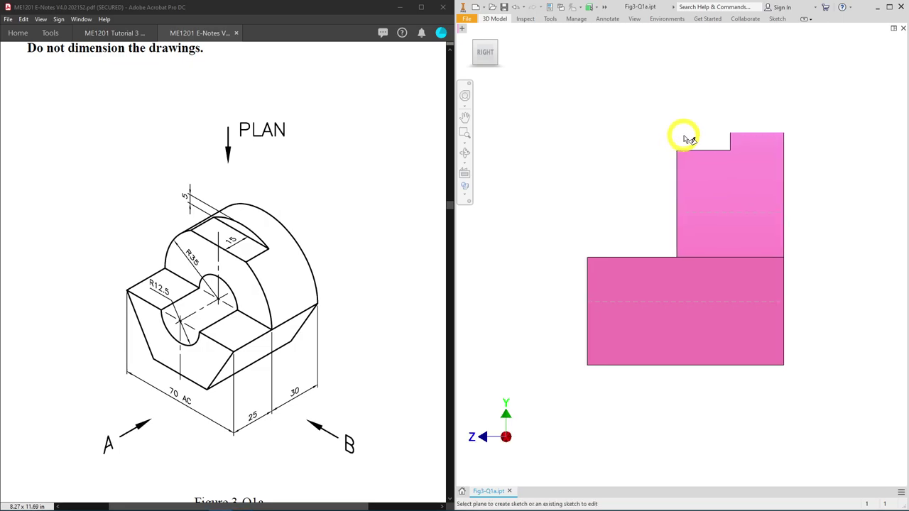
key("Escape")
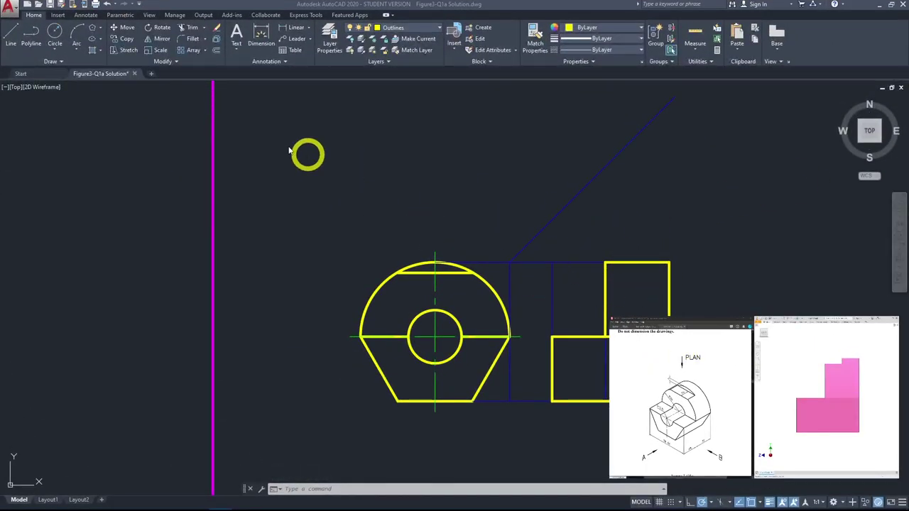
Step: Draw the end view's notch: a 15 long horizontal line from the upper front face at the front view's flat level, then up to the top edge
left_click(19, 43)
left_click(537, 278)
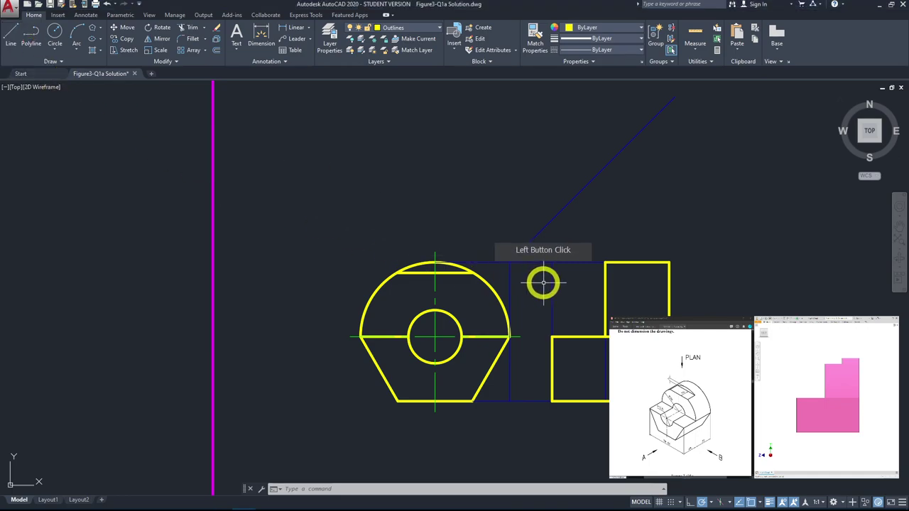
left_click(15, 29)
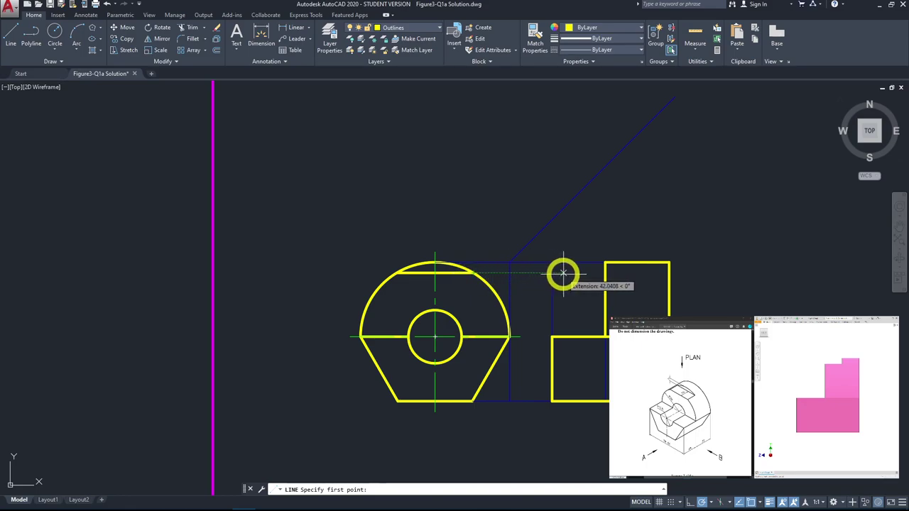
left_click(605, 271)
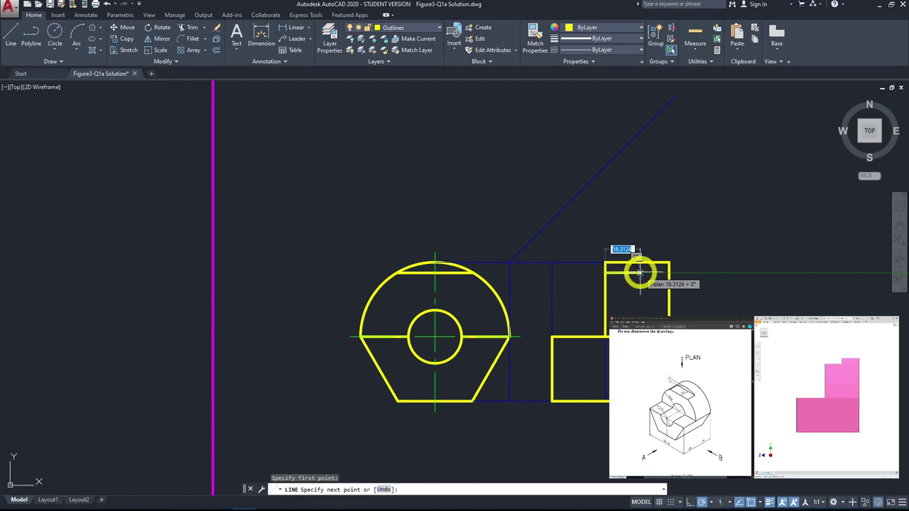
type("15")
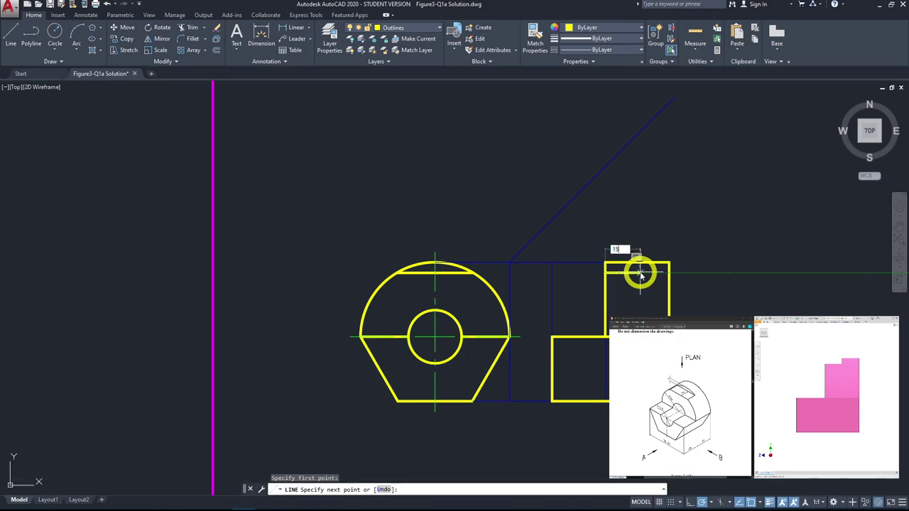
key("Return")
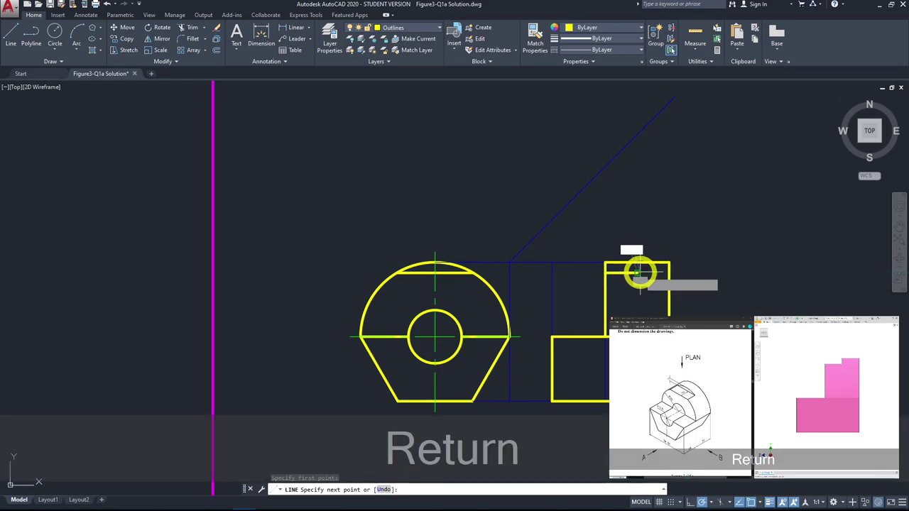
scroll(640, 274, "up", 4)
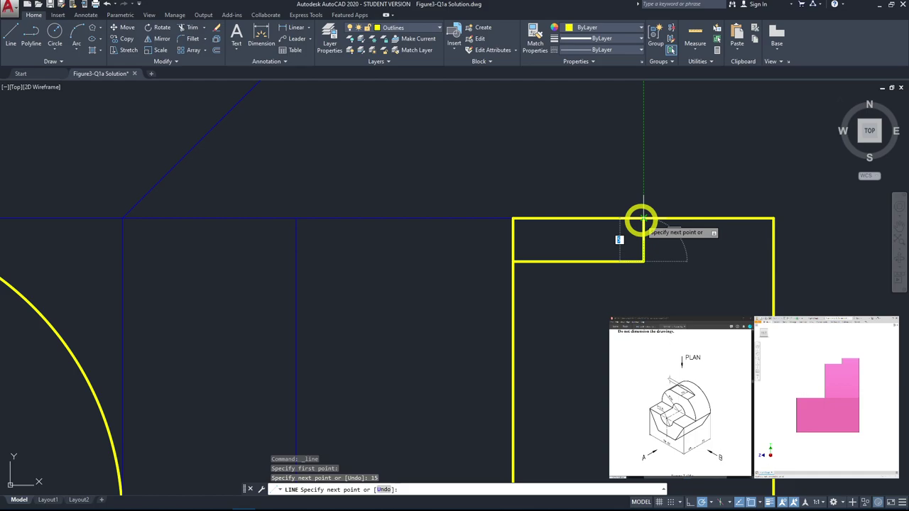
left_click(641, 220)
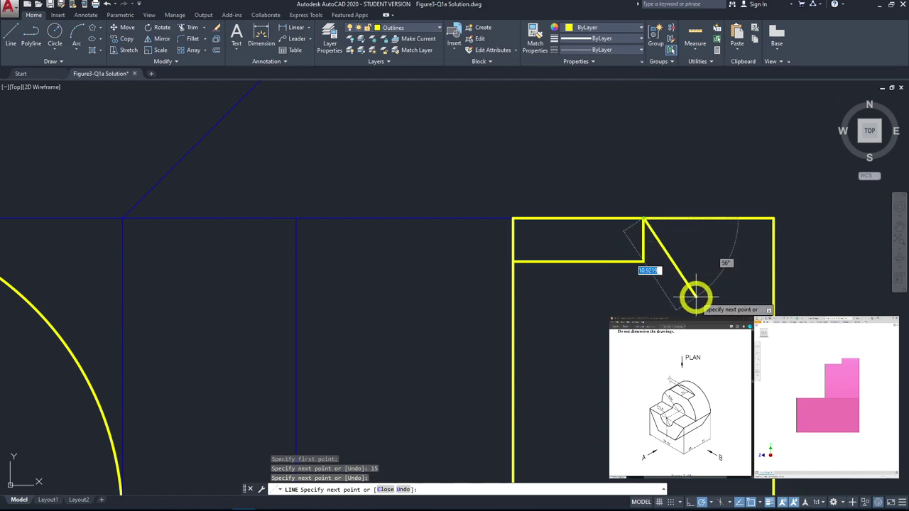
key("Escape")
Step: Trim away the end view's upper front corner outside the notch lines
scroll(696, 297, "down", 5)
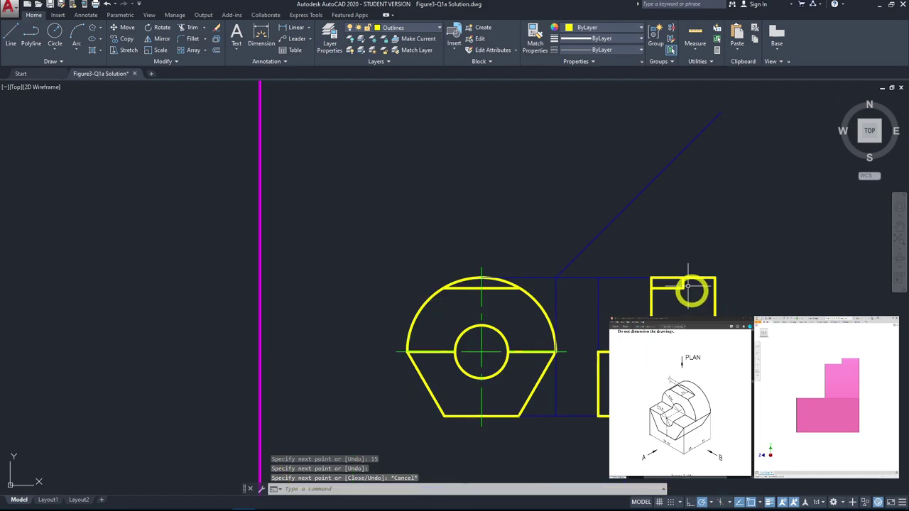
scroll(665, 280, "up", 2)
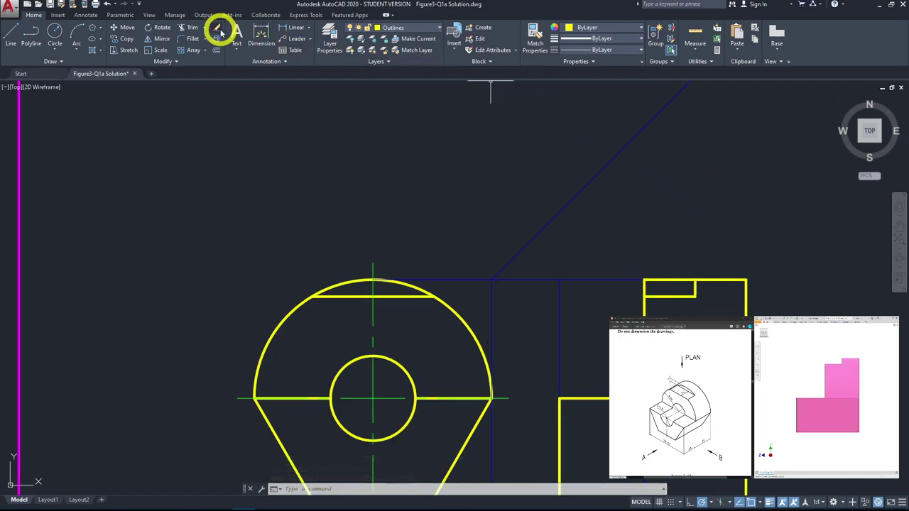
left_click(190, 31)
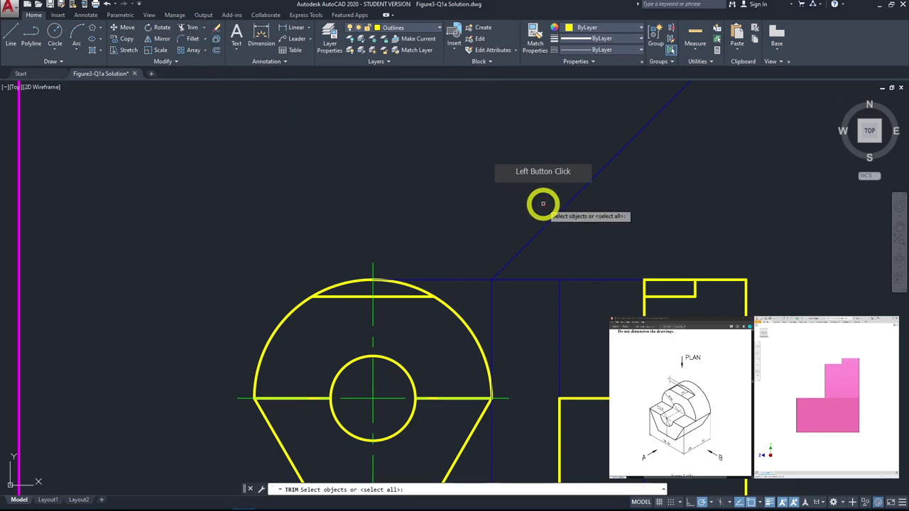
key("space")
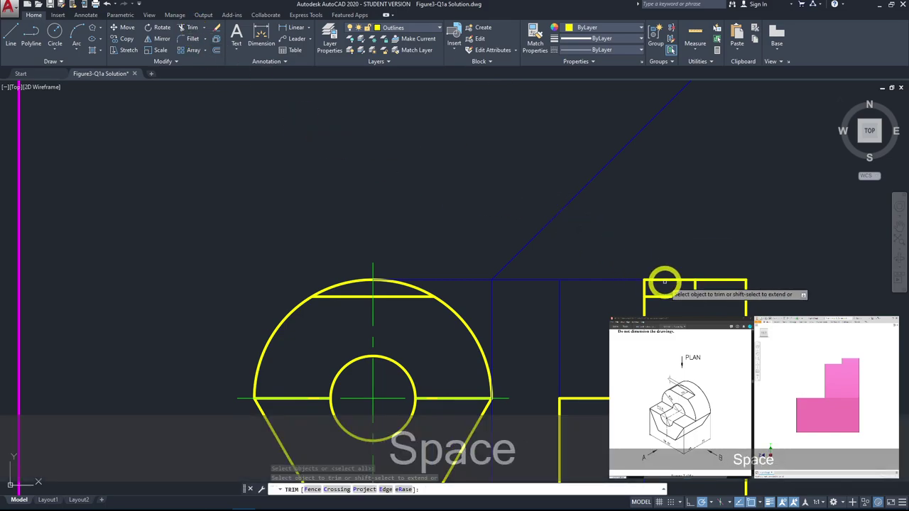
left_click(643, 280)
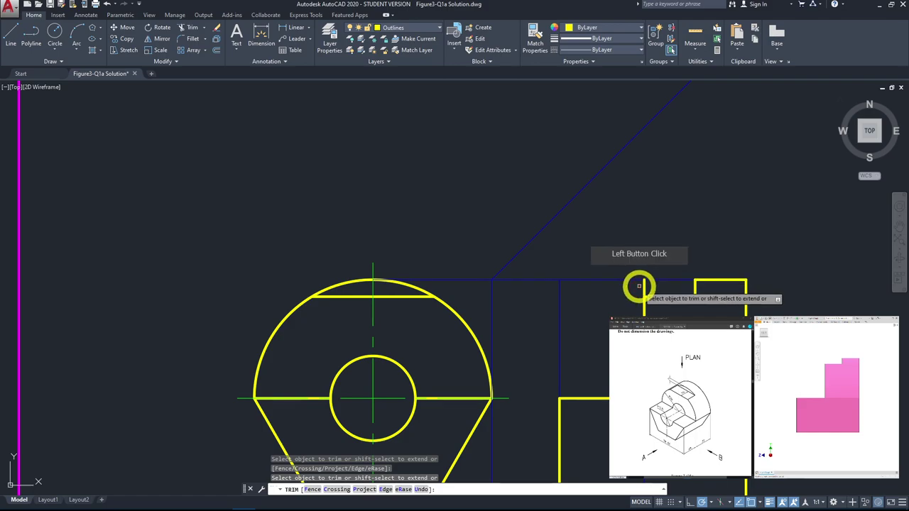
left_click(725, 167)
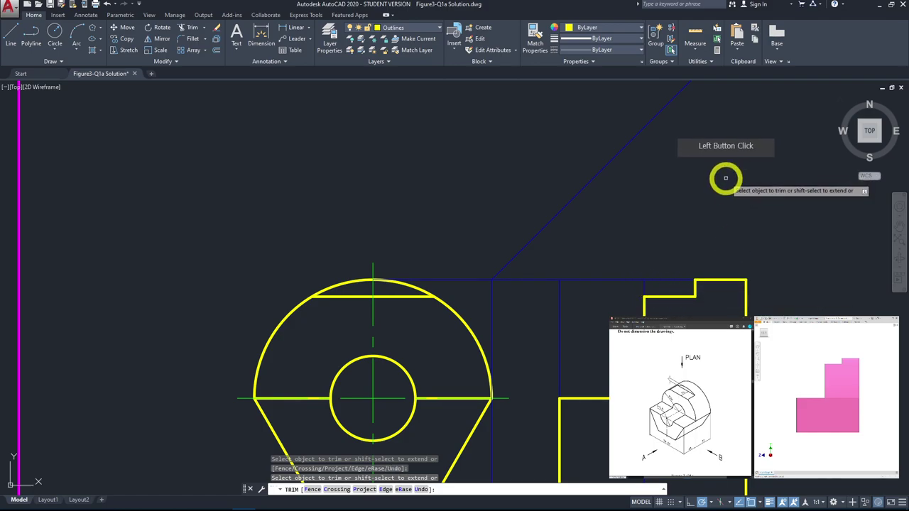
key("Escape")
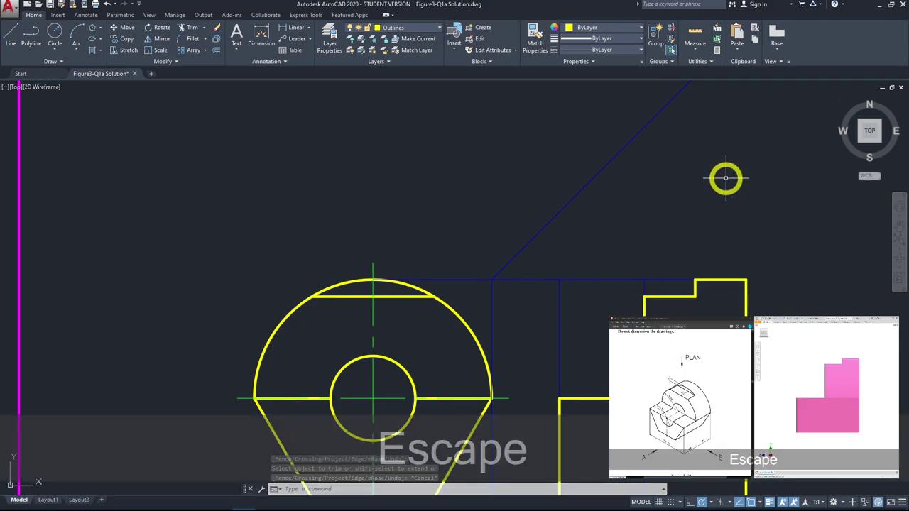
Step: On the Hiddenlines layer, draw the hole's lower edge from the end view's front face to the back face, level with the circle's bottom
middle_click_drag(480, 350, 526, 248)
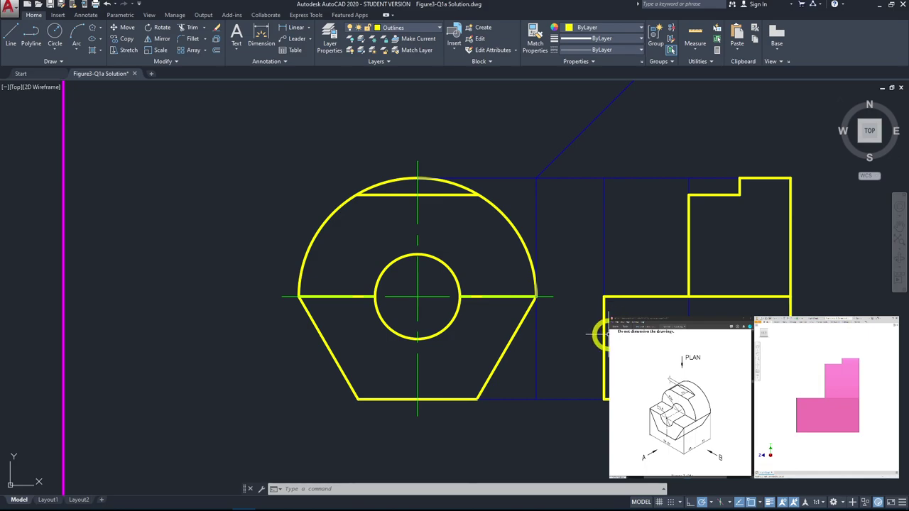
left_click(11, 44)
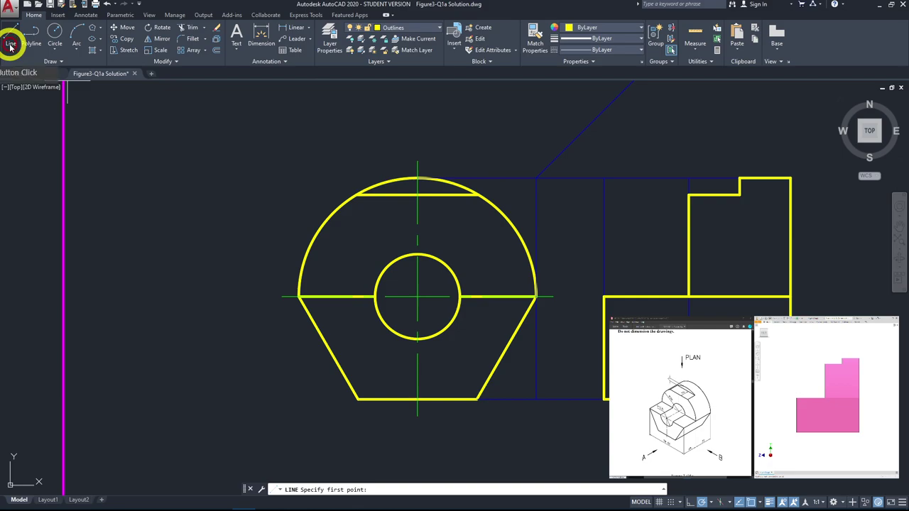
left_click(396, 30)
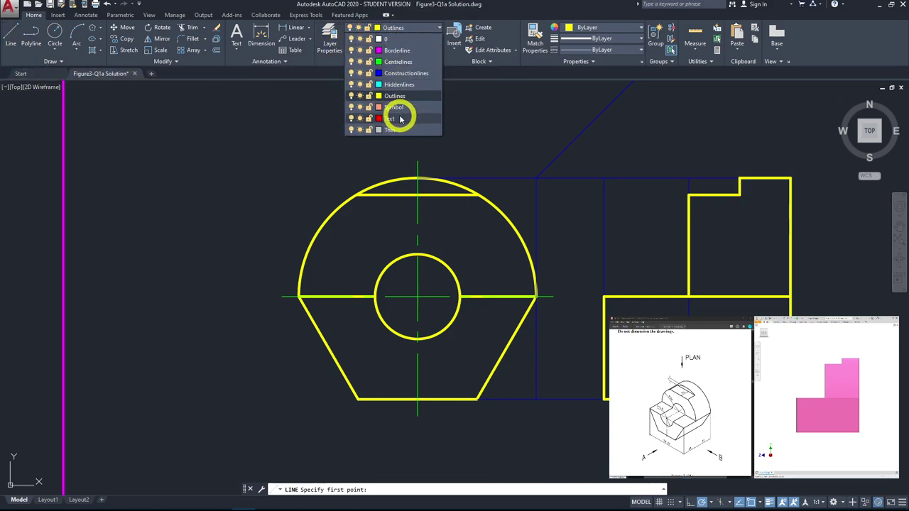
left_click(419, 85)
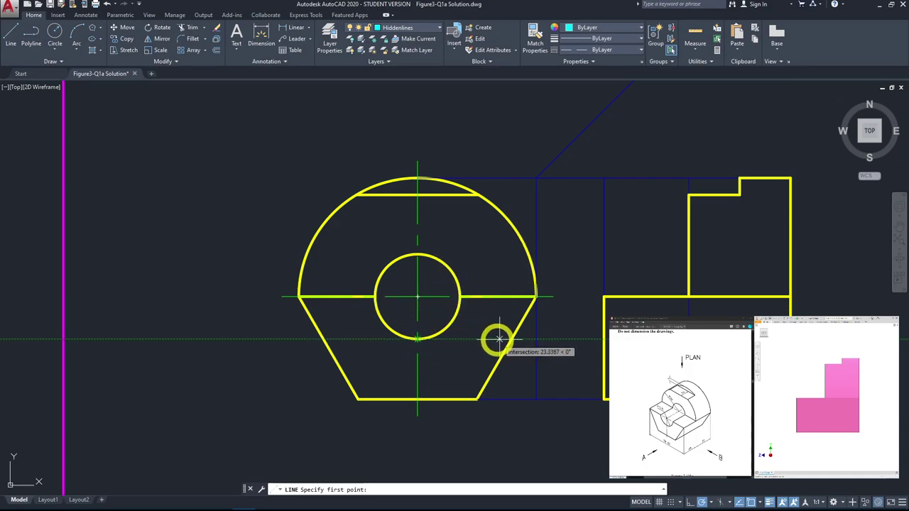
left_click(599, 339)
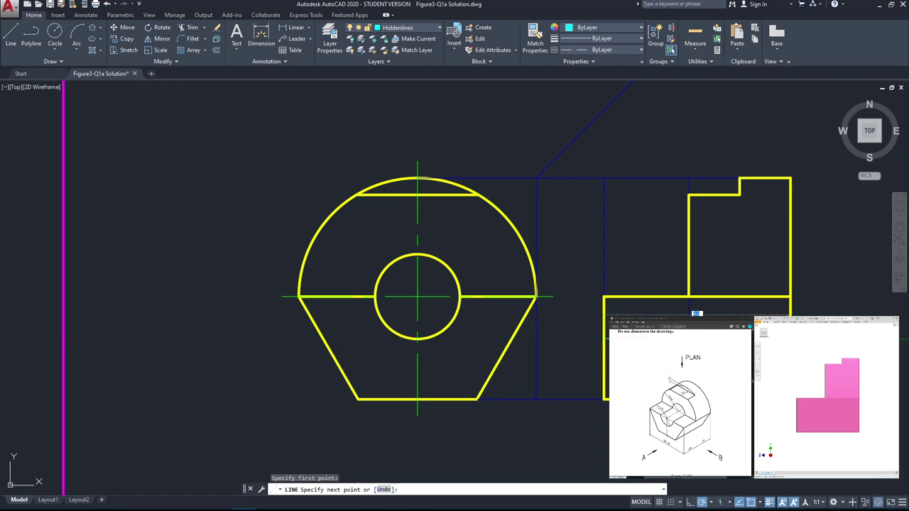
left_click(548, 264)
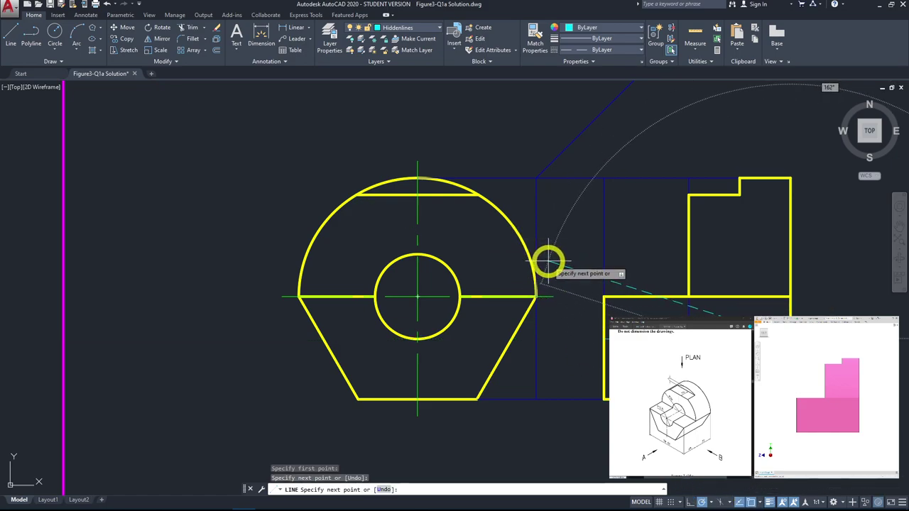
key("space")
Step: Draw the hole's upper hidden edge from the end view's upper front face to the back face, level with the circle's top
key("space")
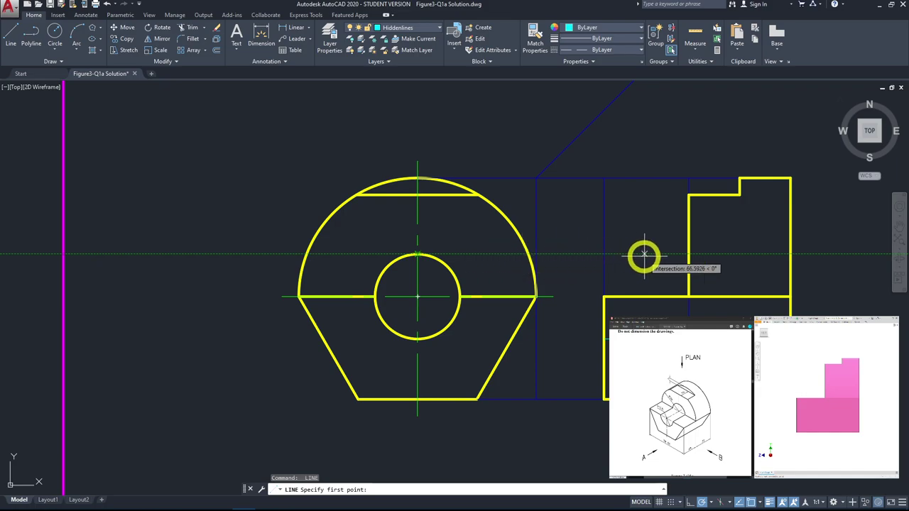
left_click(687, 255)
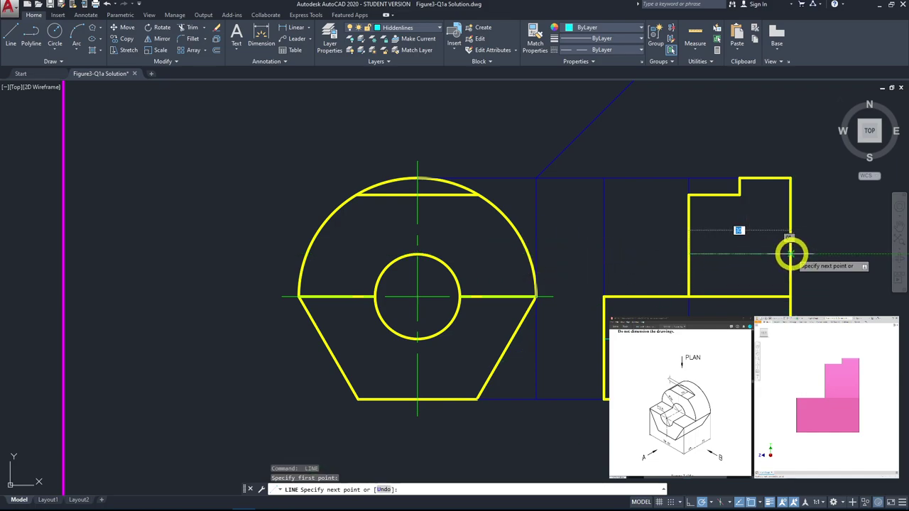
left_click(790, 254)
key("space")
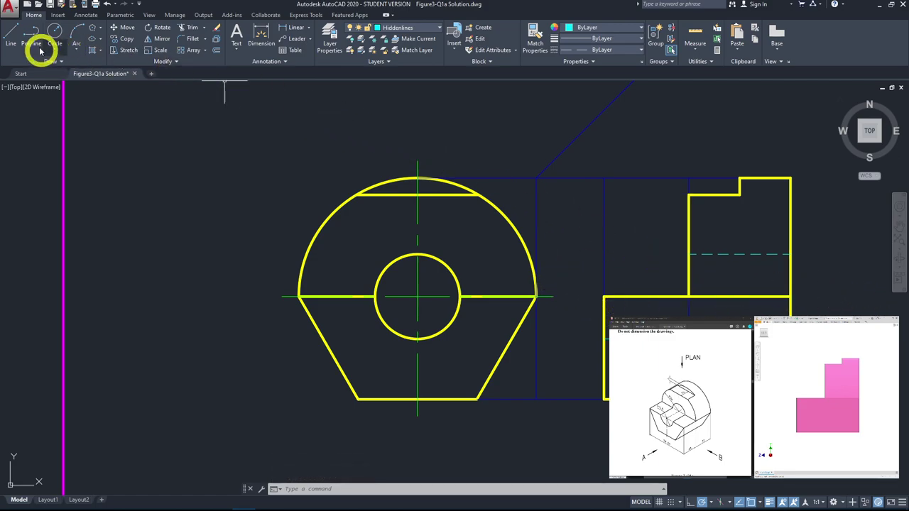
Step: On the Centrelines layer, draw the hole's horizontal centreline along the end view's step edge from front face to back face
left_click(11, 44)
left_click(410, 30)
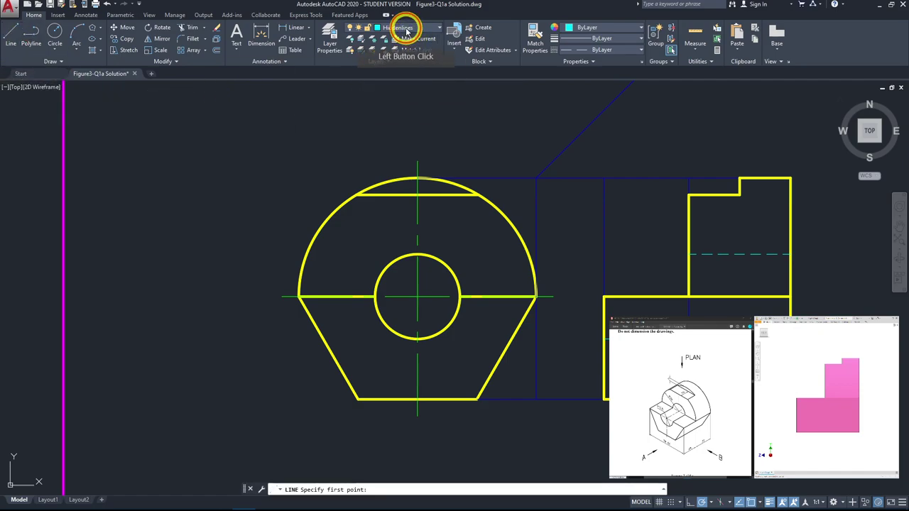
left_click(418, 63)
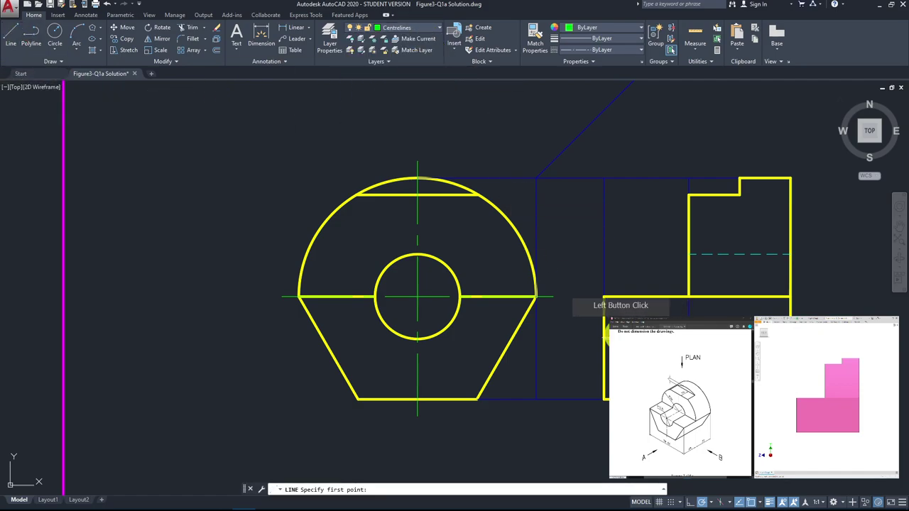
left_click(604, 297)
left_click(790, 297)
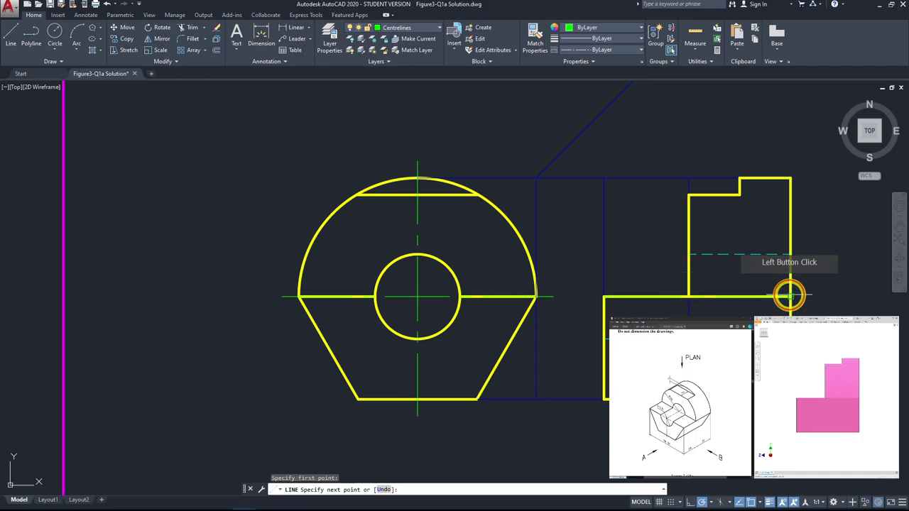
key("Escape")
Step: Extend the end view's horizontal centreline by 5 beyond the back face
left_click(741, 297)
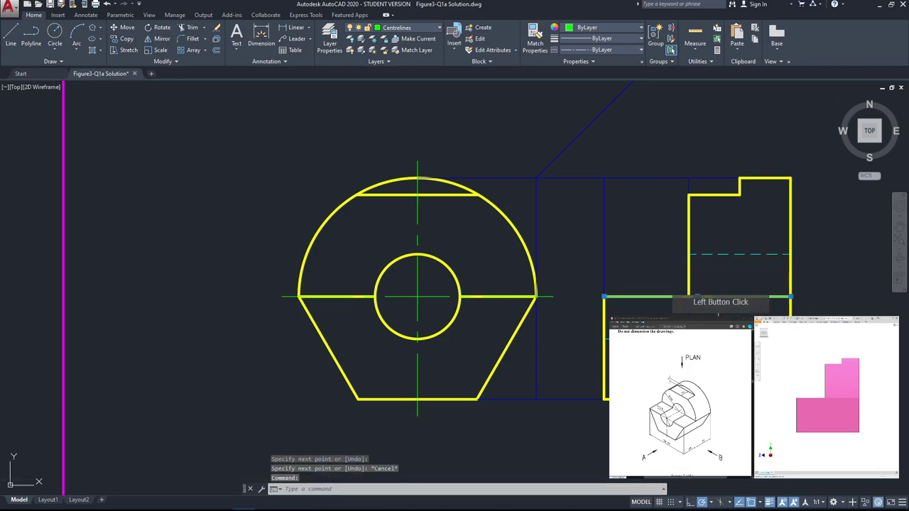
left_click(790, 297)
type("5")
key("space")
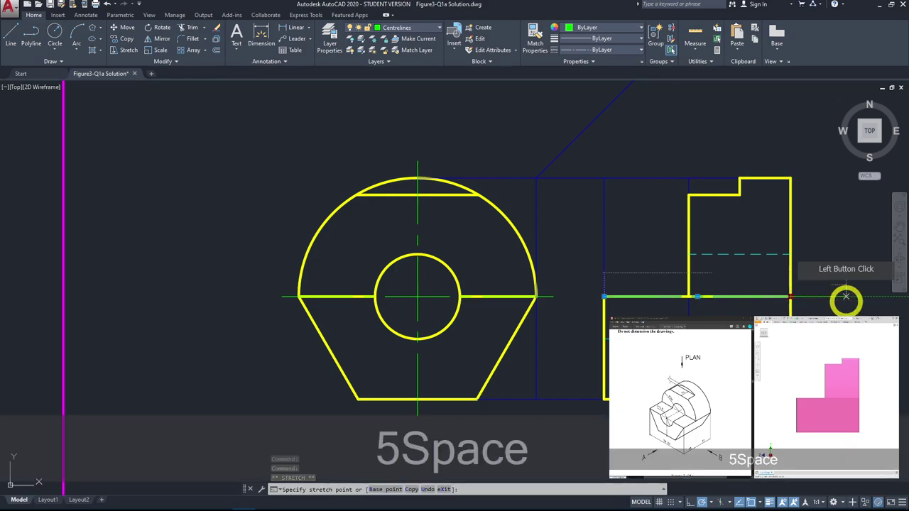
Step: Extend the end view's horizontal centreline by 5 beyond the front face
left_click(604, 297)
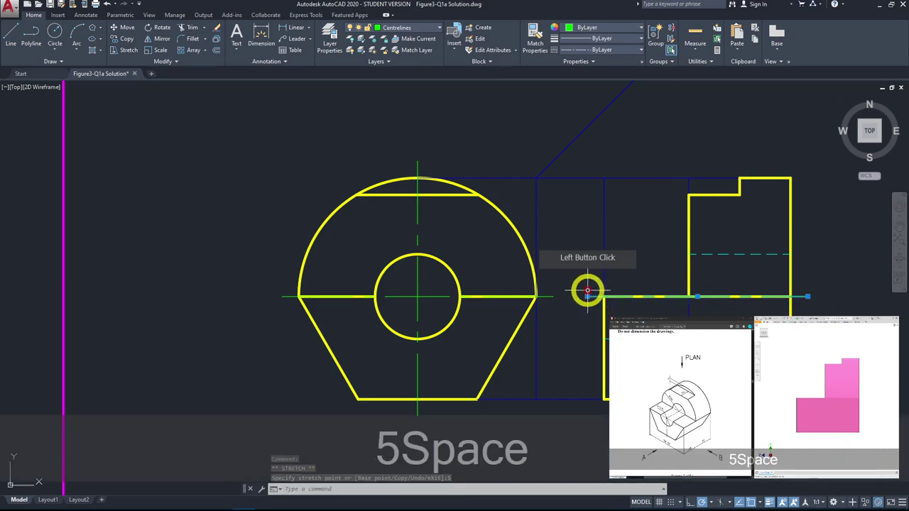
key("Escape")
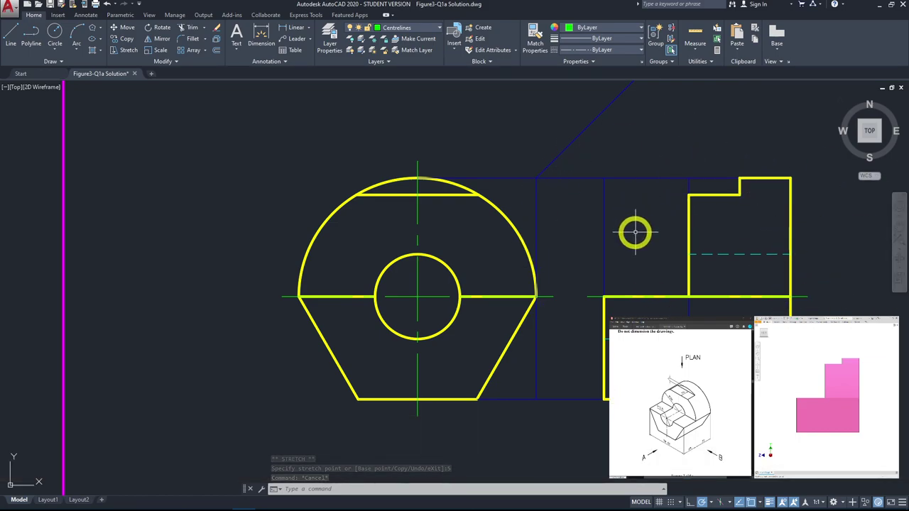
Step: Stretch the vertical construction line at the end view's front face up to the 45° mitre line
scroll(669, 292, "down", 2)
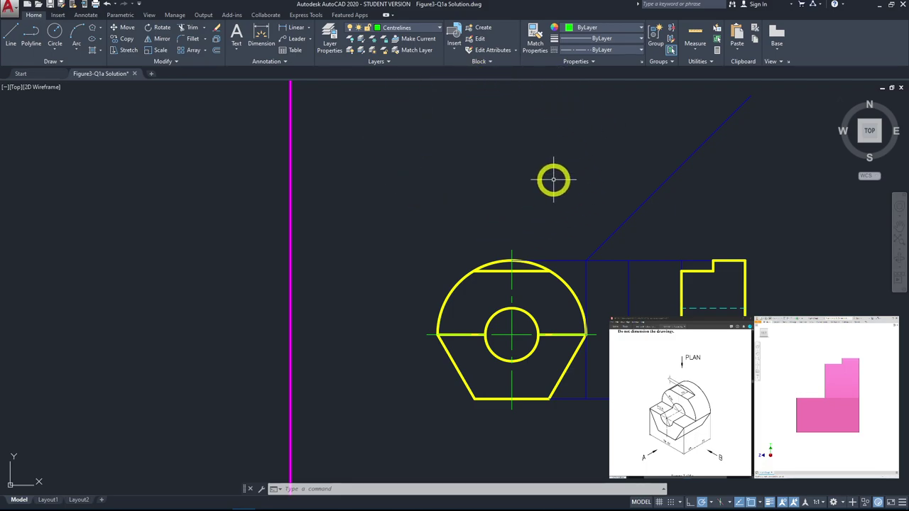
left_click(629, 259)
left_click(629, 259)
left_click(629, 217)
left_click(715, 261)
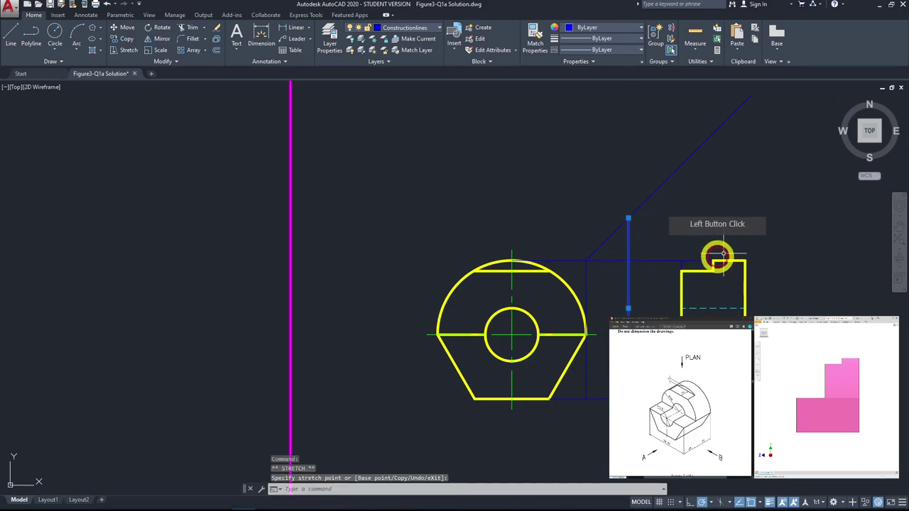
key("Escape")
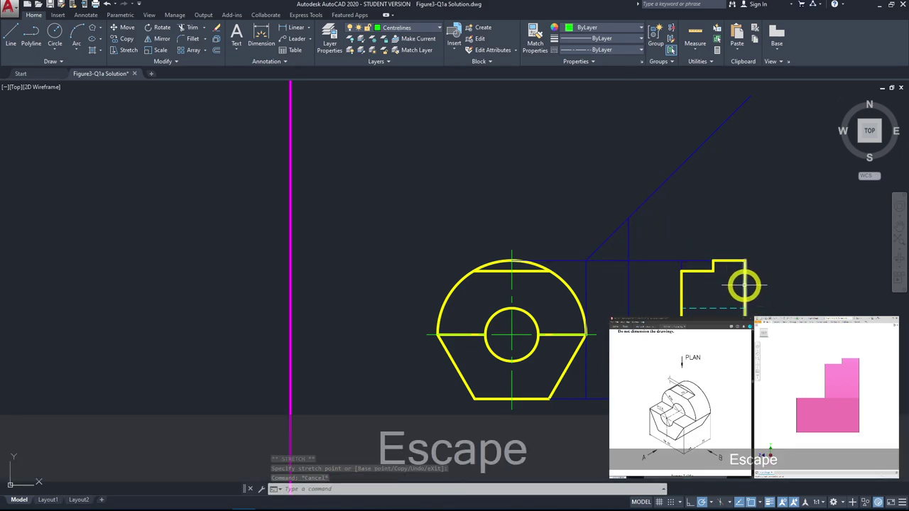
Step: On the Constructionlines layer, draw a vertical projection line from the end view's upper back corner up to the mitre line
left_click(11, 41)
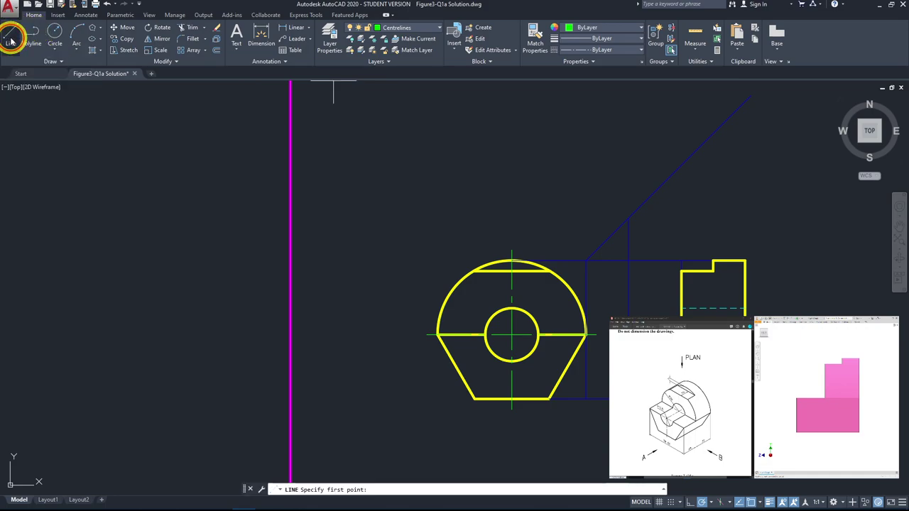
left_click(381, 33)
left_click(396, 81)
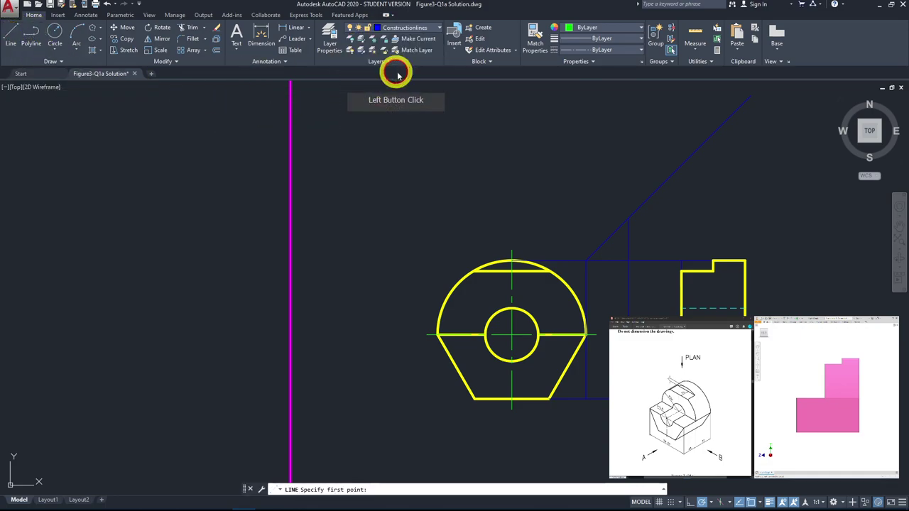
left_click(744, 260)
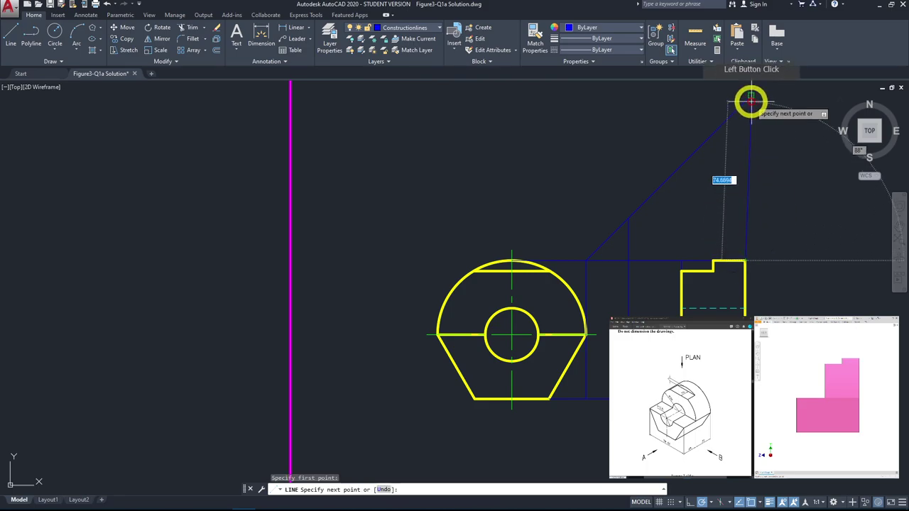
left_click(745, 102)
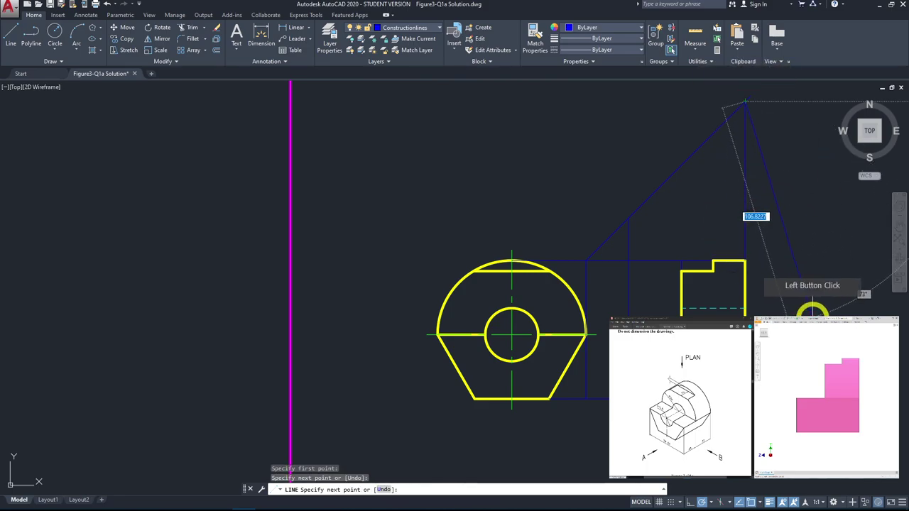
key("Escape")
Step: Draw a 90-long horizontal construction line from the front-face projection's mitre intersection until it aligns with the front view's left corner
middle_click_drag(604, 258, 595, 353)
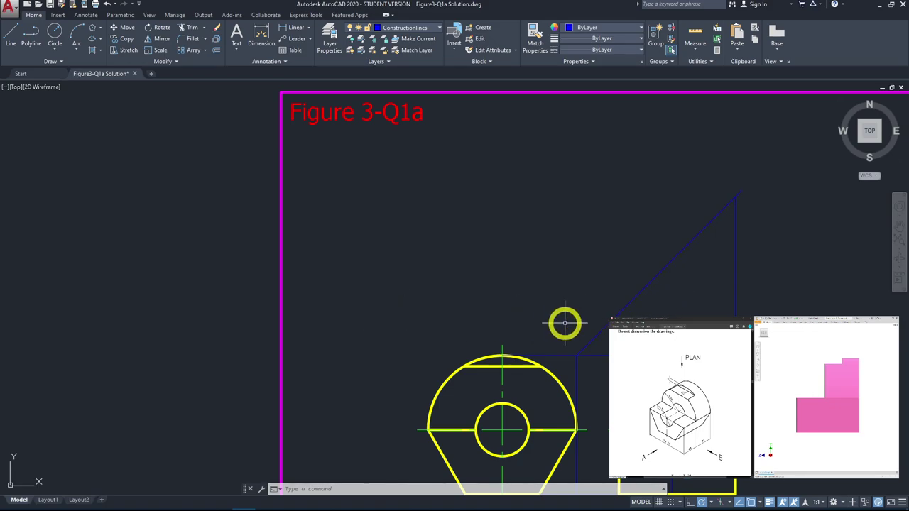
key("l")
key("space")
left_click(619, 312)
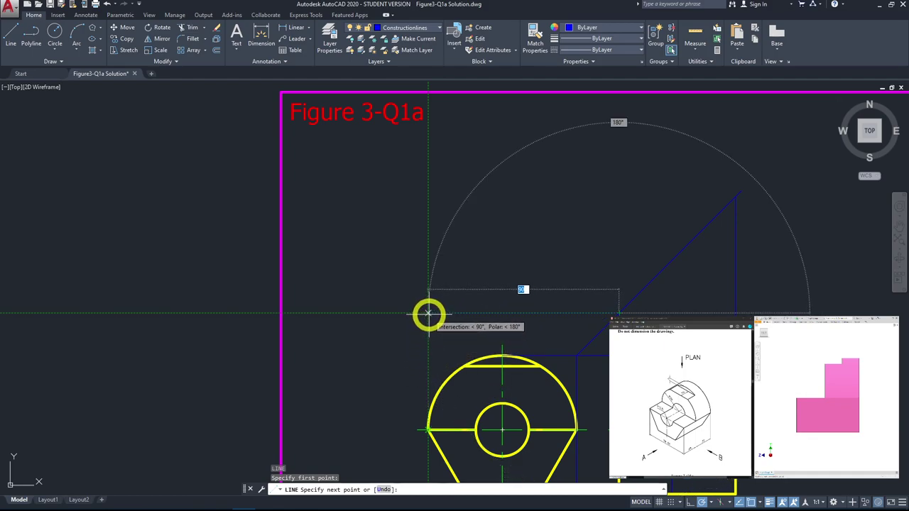
left_click(429, 312)
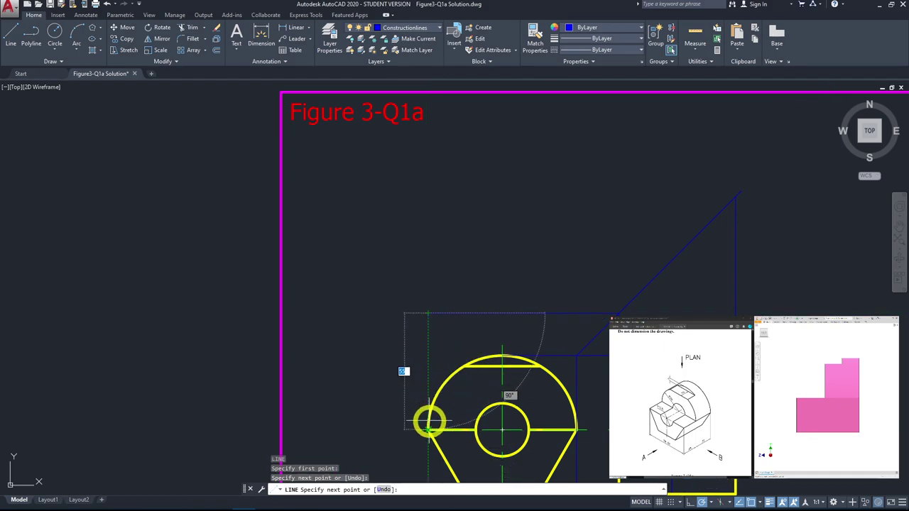
type("55")
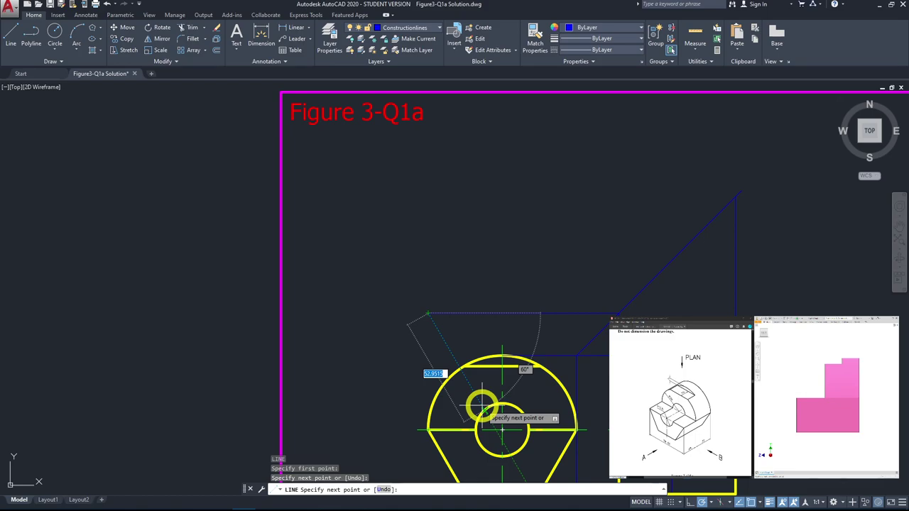
key("space")
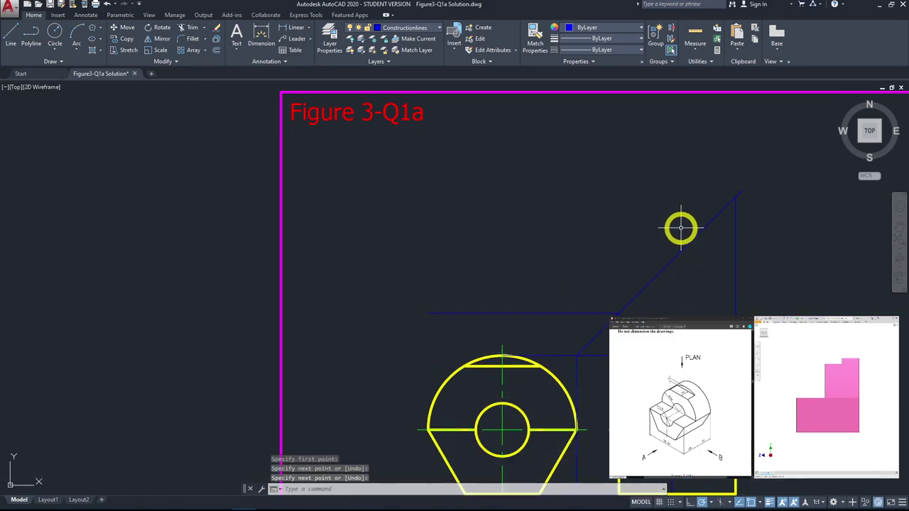
Step: Draw construction lines from the back-face mitre intersection 145 horizontally left, and vertically down to the front view's left corner
key("space")
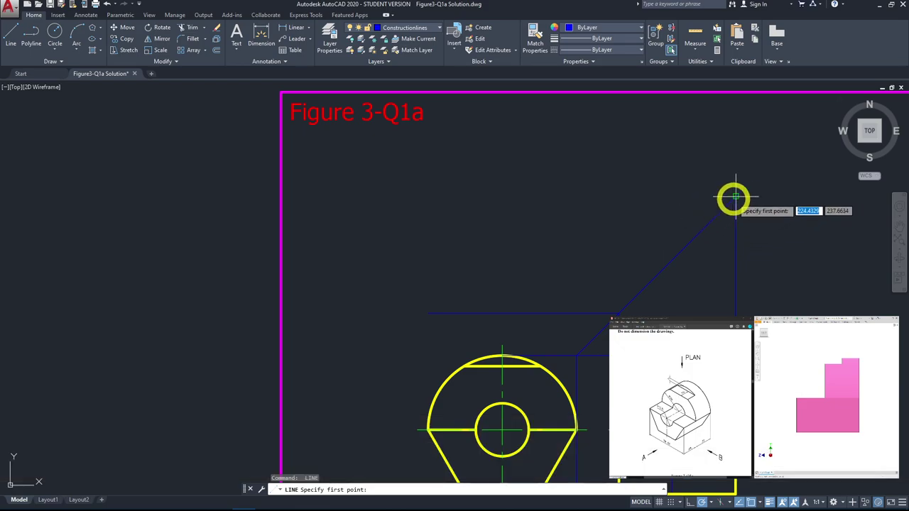
left_click(735, 198)
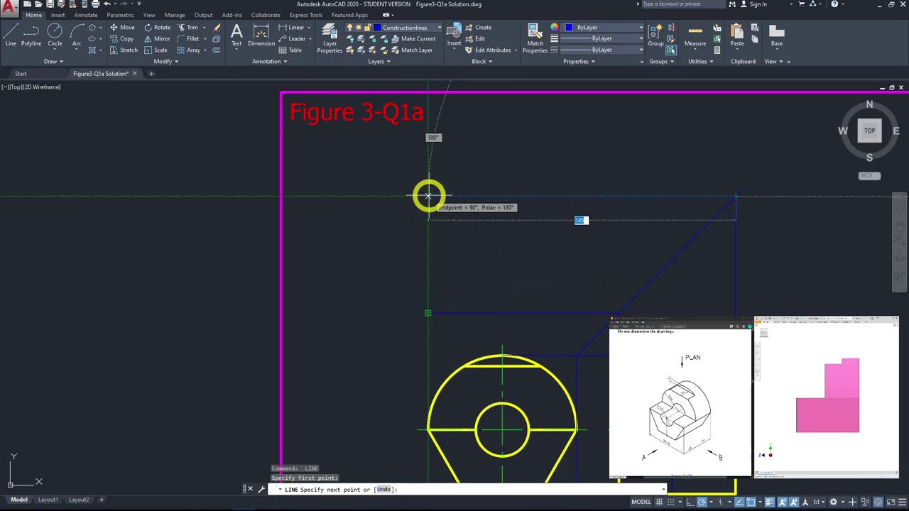
left_click(429, 196)
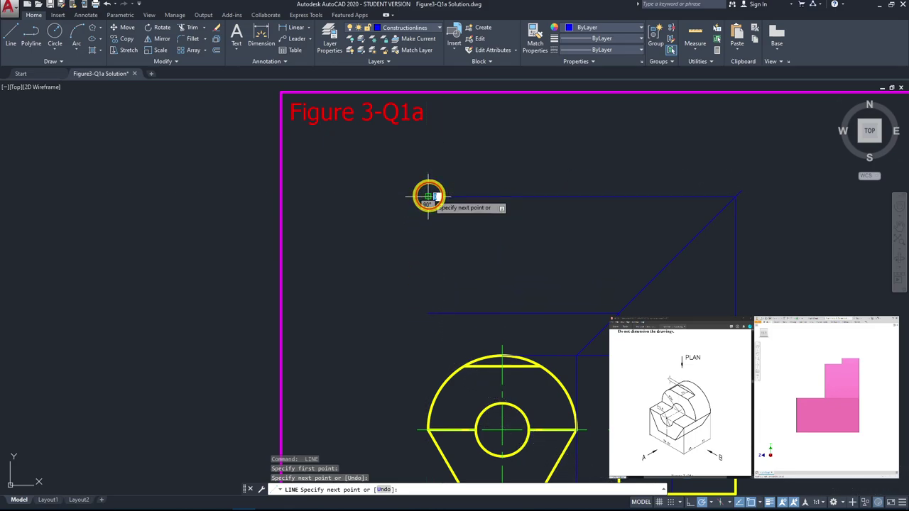
left_click(427, 429)
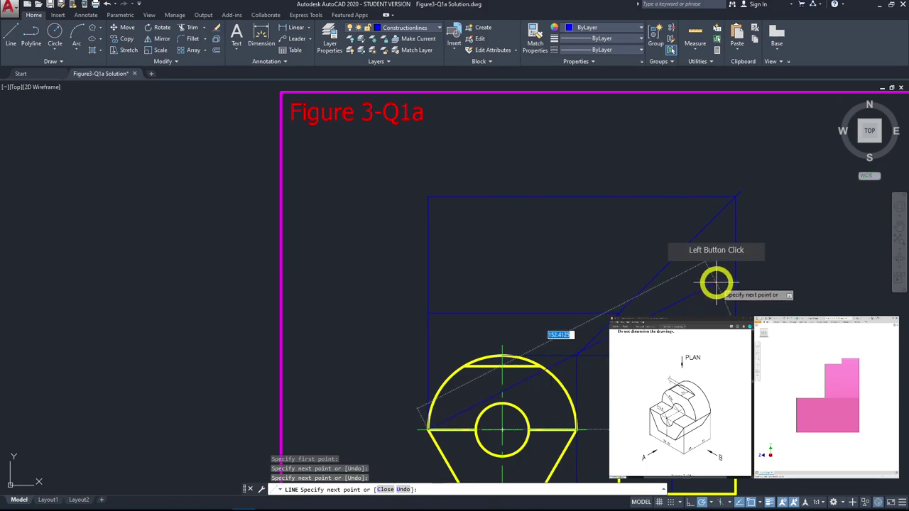
key("Escape")
Step: Stretch the vertical construction line at the front view's right side up to the plan's upper horizontal construction line
scroll(420, 328, "up", 4)
scroll(415, 328, "down", 5)
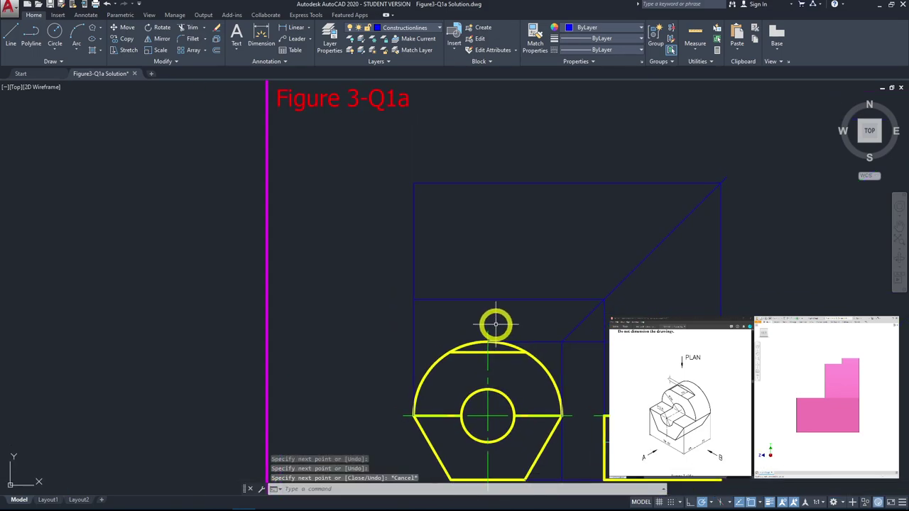
left_click(561, 361)
left_click(561, 341)
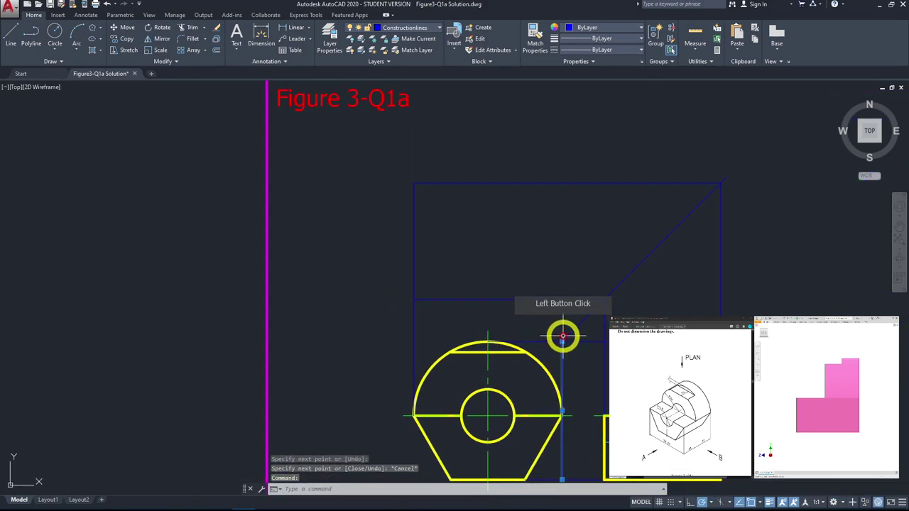
left_click(562, 185)
key("Escape")
Step: Switch to the Inventor reference model and turn it to the front view, finishing on the top view
middle_click_drag(602, 268, 662, 265)
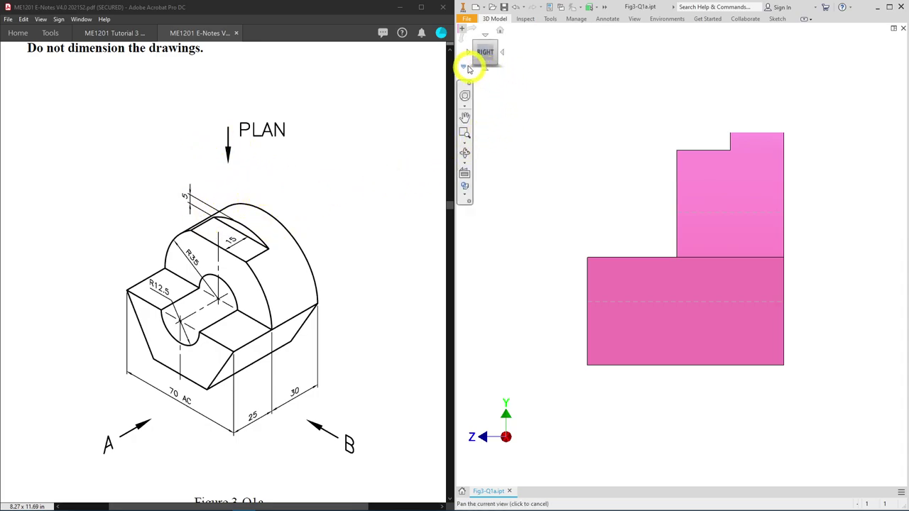
left_click(465, 57)
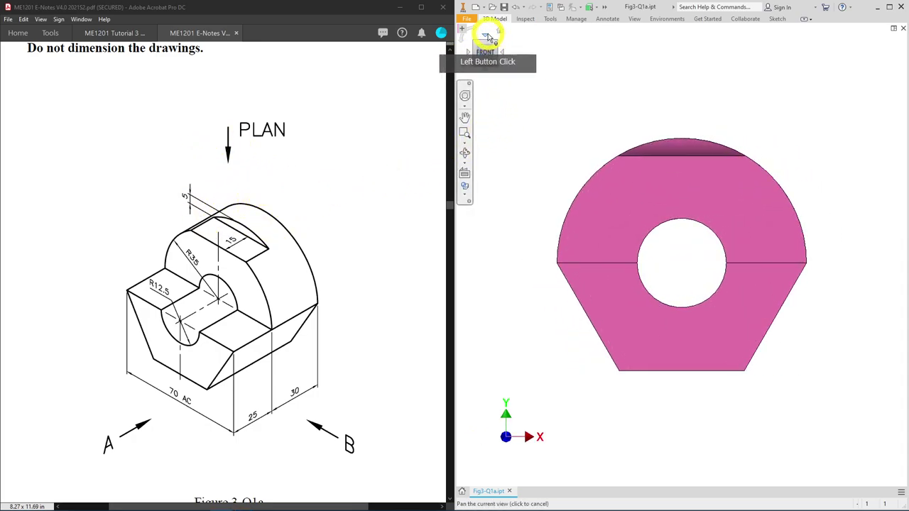
left_click(486, 37)
left_click(791, 197)
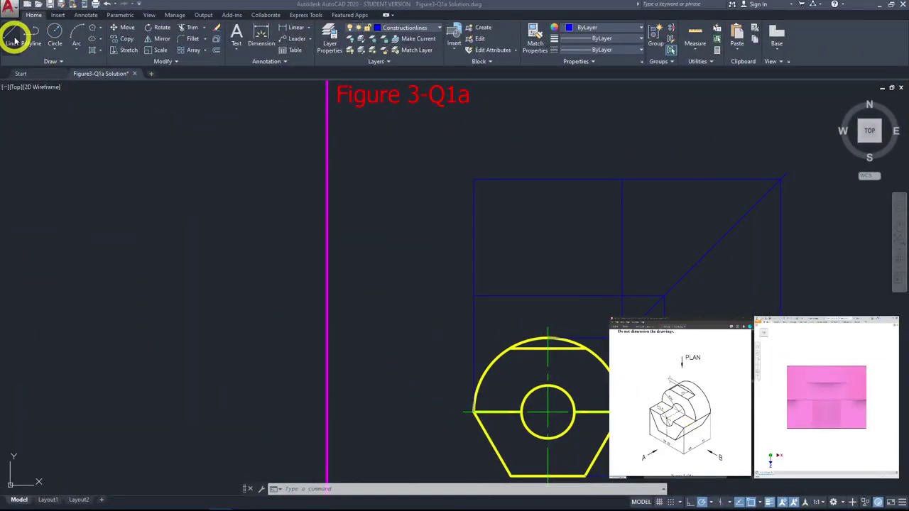
Step: On the Outlines layer in AutoCAD, draw the plan's rectangular outline through the four construction line intersections above the front view
left_click(419, 31)
left_click(405, 101)
left_click(489, 185)
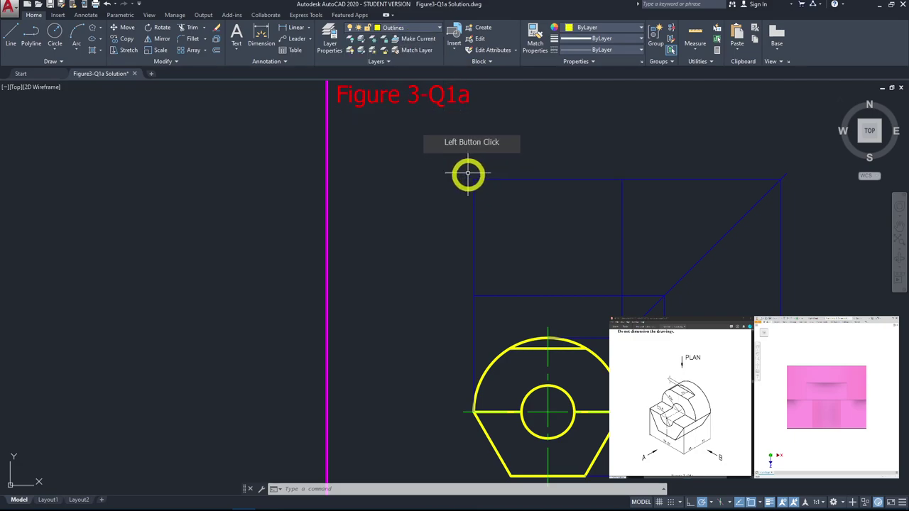
left_click(12, 34)
left_click(473, 179)
left_click(622, 179)
left_click(622, 296)
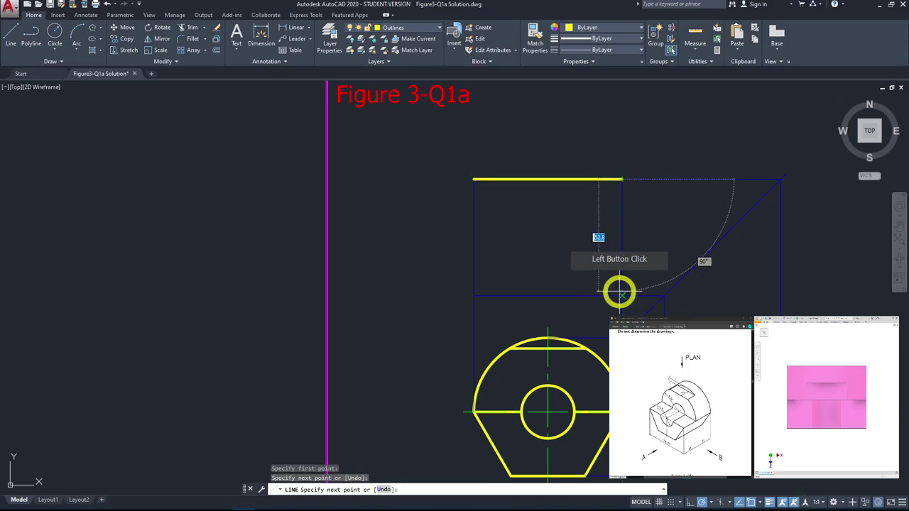
left_click(473, 296)
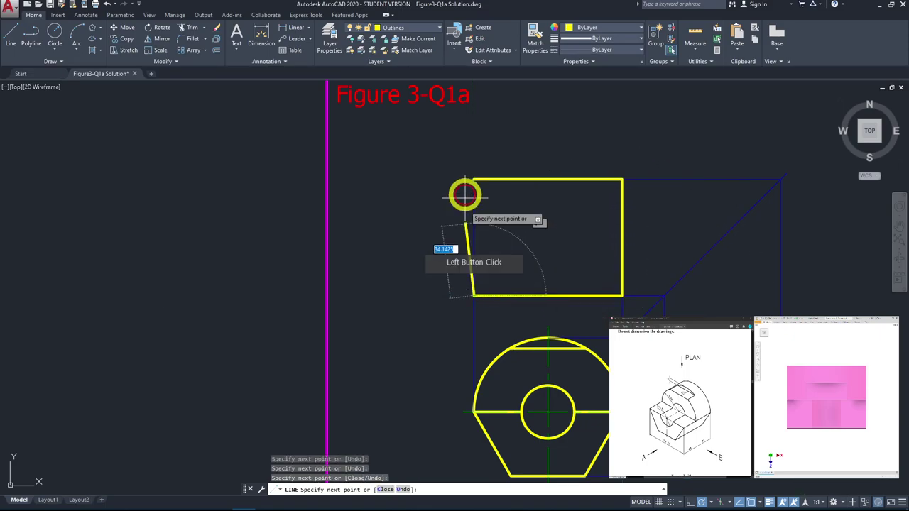
left_click(473, 179)
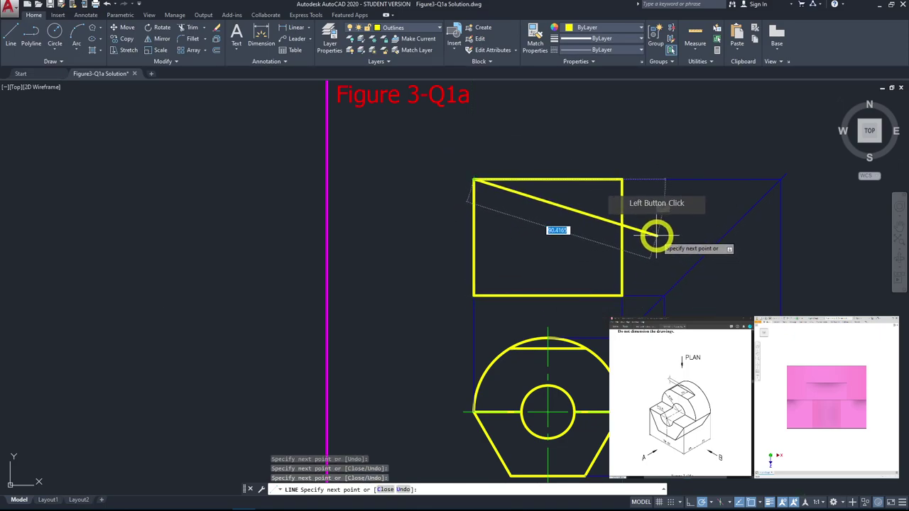
left_click(12, 43)
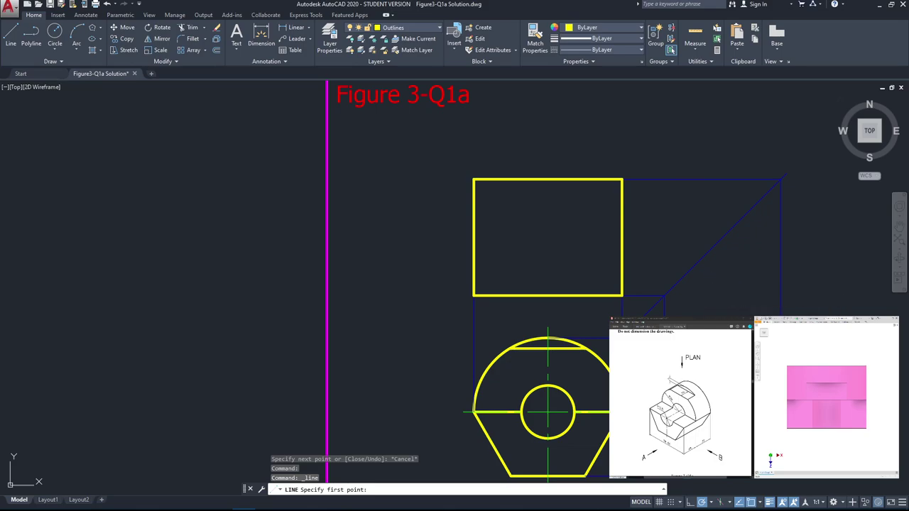
key("Escape")
Step: Stretch the vertical construction line at the end view's upper front face up to the mitre line
left_click(714, 305)
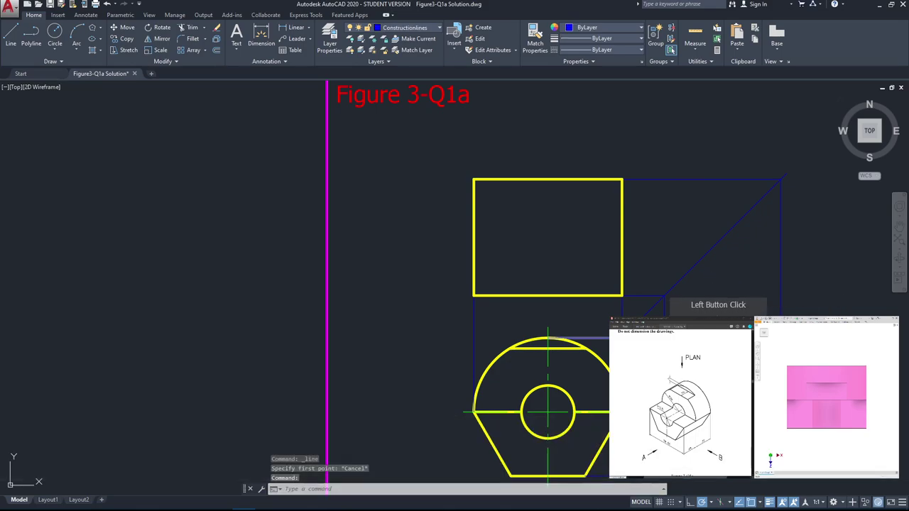
left_click(714, 283)
left_click(716, 243)
left_click(740, 251)
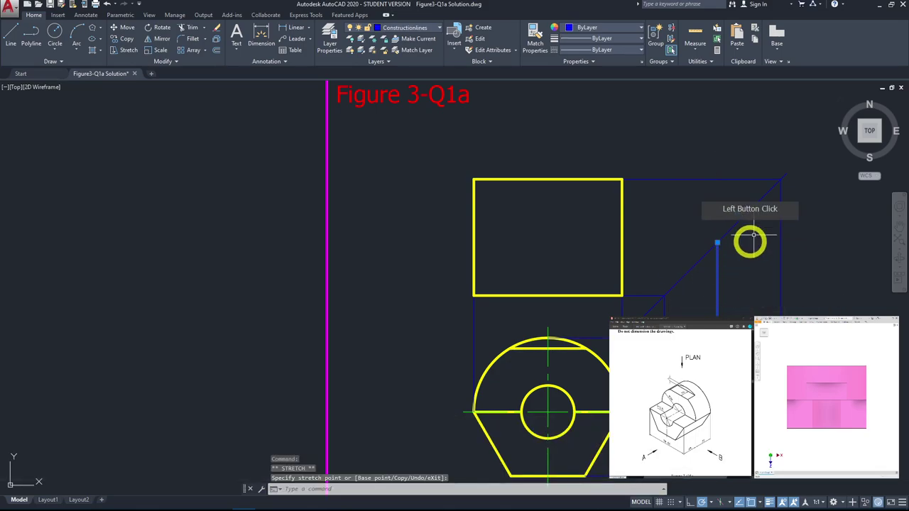
Step: Change the colour of the upper front face's vertical projection line to 209,156,199
left_click(597, 30)
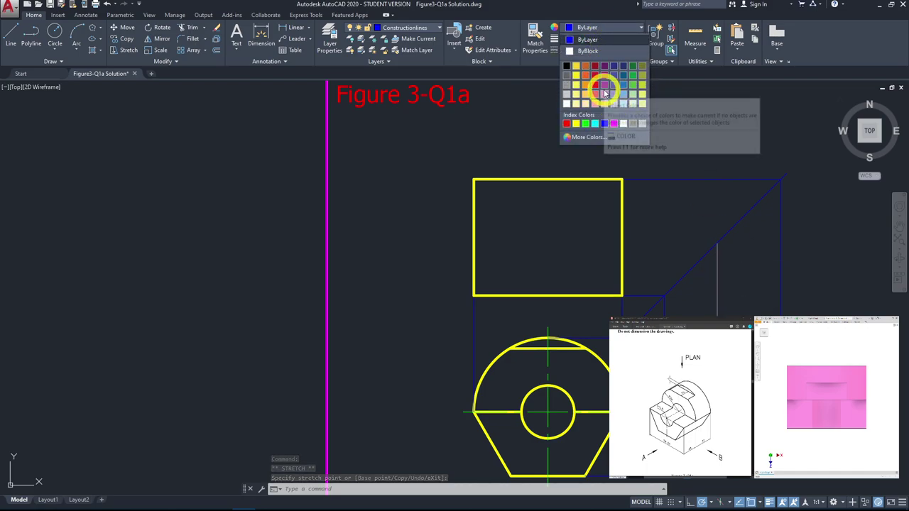
left_click(604, 93)
left_click(755, 269)
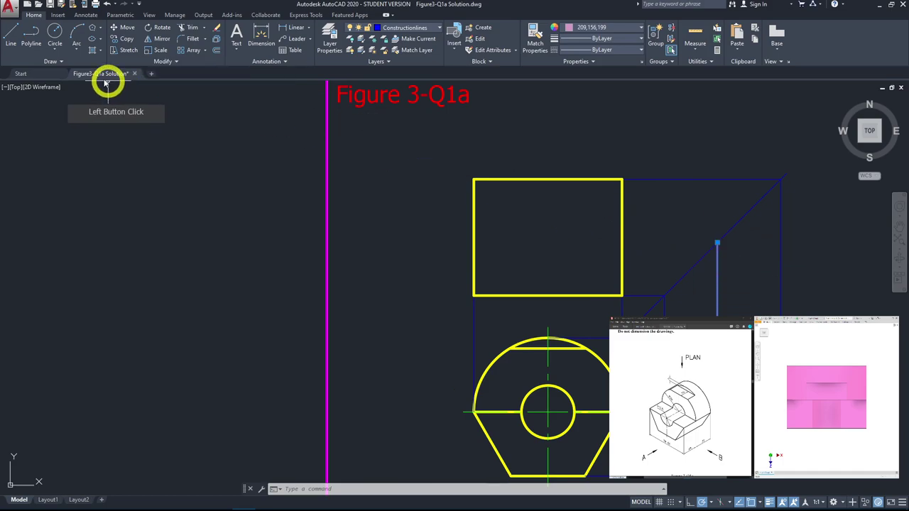
Step: On the Constructionlines layer, draw a horizontal line from the upper front face's mitre intersection to the plan's right edge
left_click(17, 40)
left_click(405, 27)
left_click(406, 45)
left_click(418, 32)
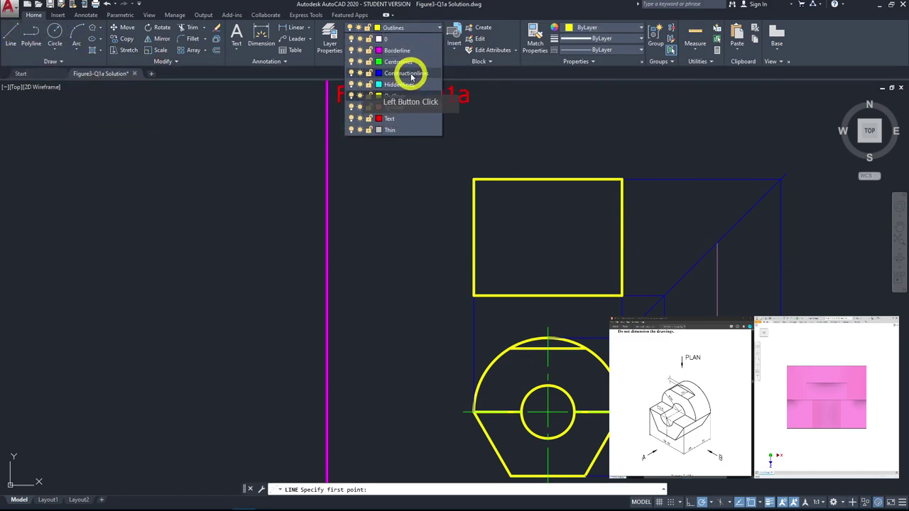
left_click(416, 75)
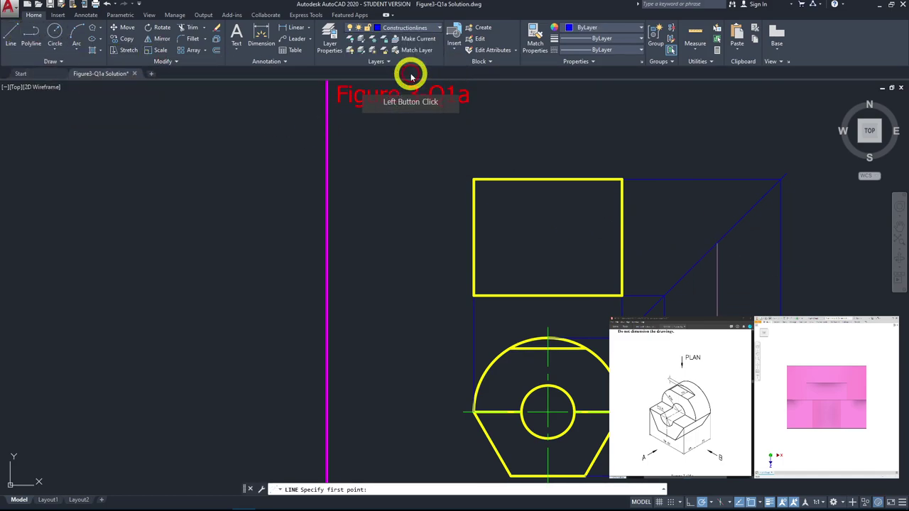
left_click(717, 242)
left_click(634, 237)
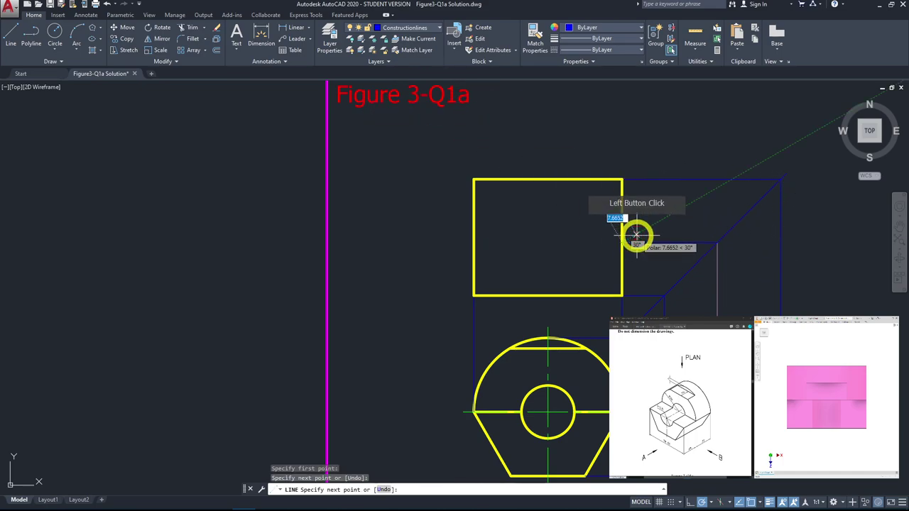
Step: Match the properties of the upper front face's vertical projection line onto its horizontal projection line to the plan
key("Escape")
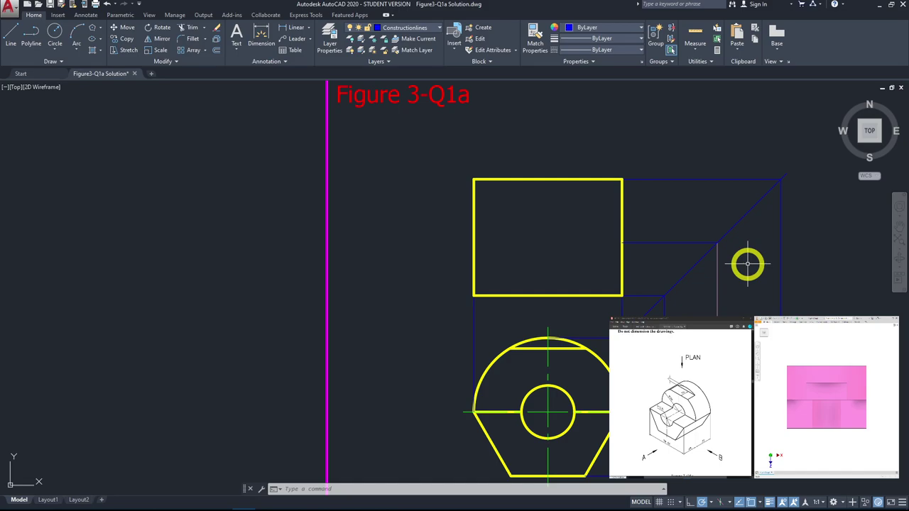
type("MA")
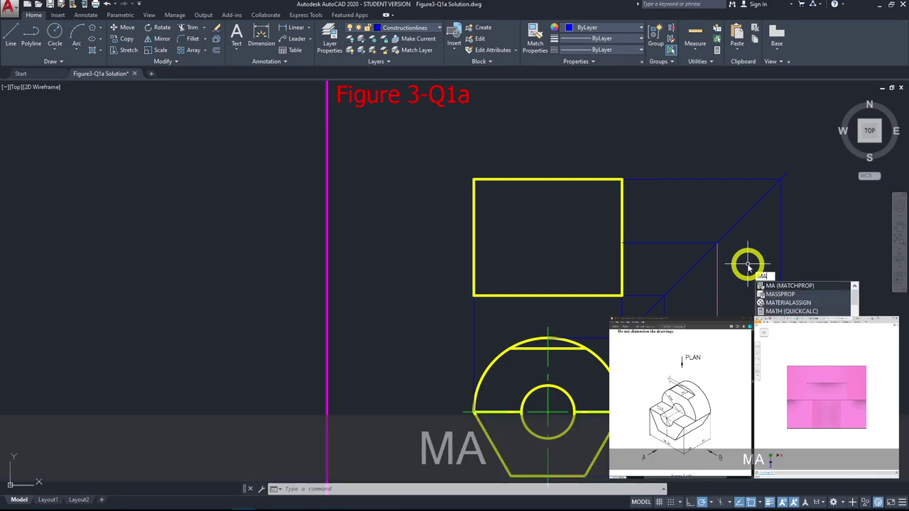
key("space")
left_click(717, 264)
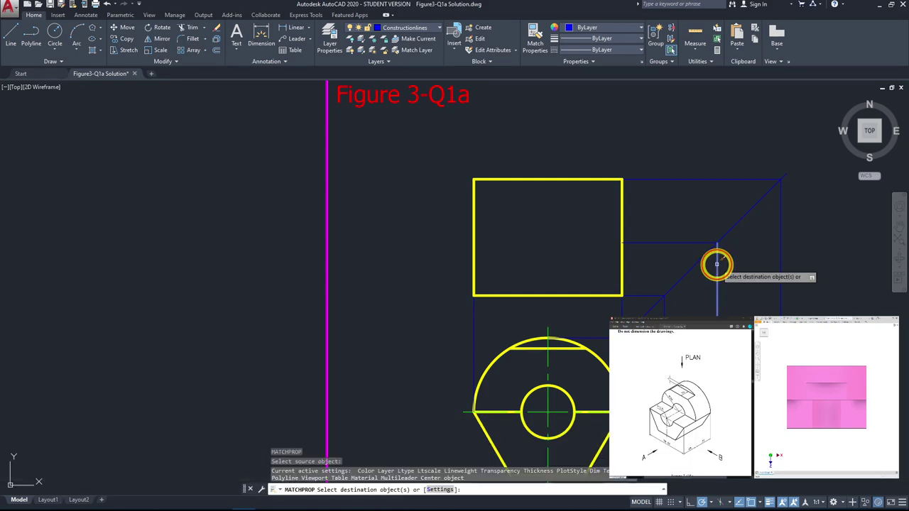
left_click(690, 241)
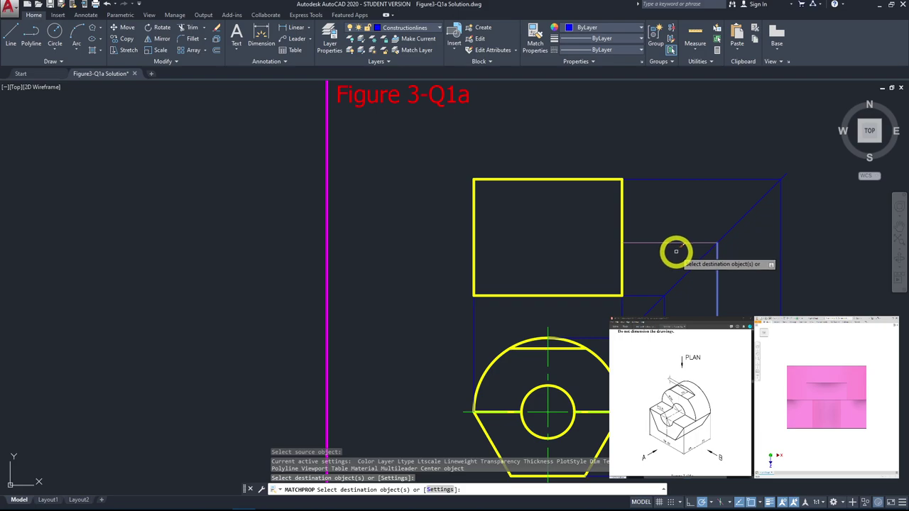
key("Escape")
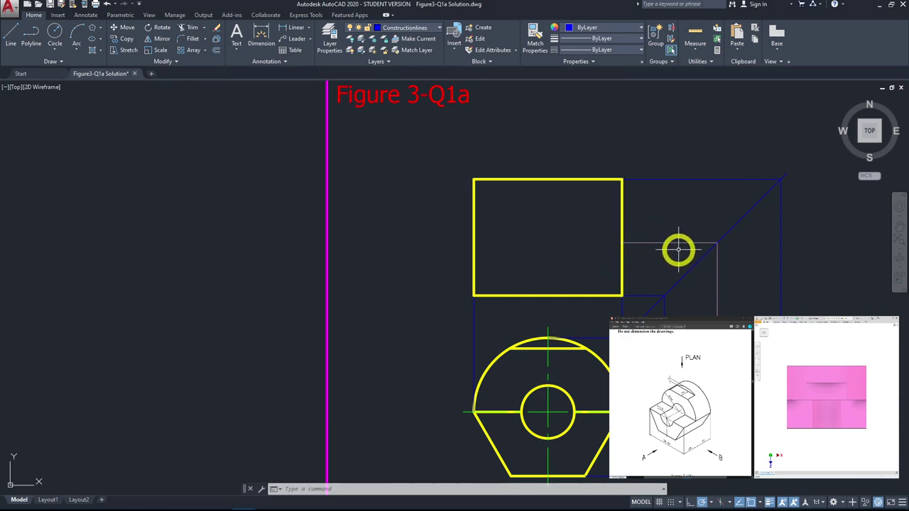
Step: On the Outlines layer, draw a horizontal line across the full width of the plan at the upper front face's projection line
left_click(12, 36)
left_click(422, 27)
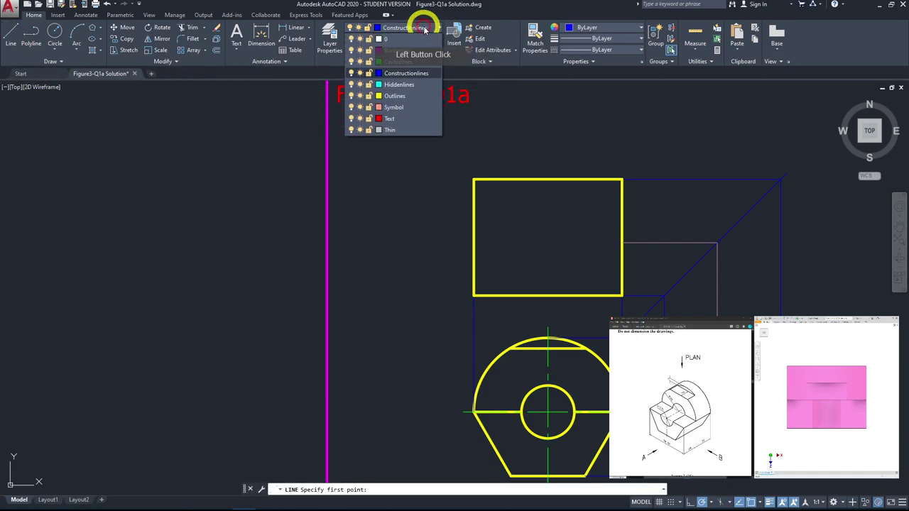
left_click(416, 90)
left_click(622, 243)
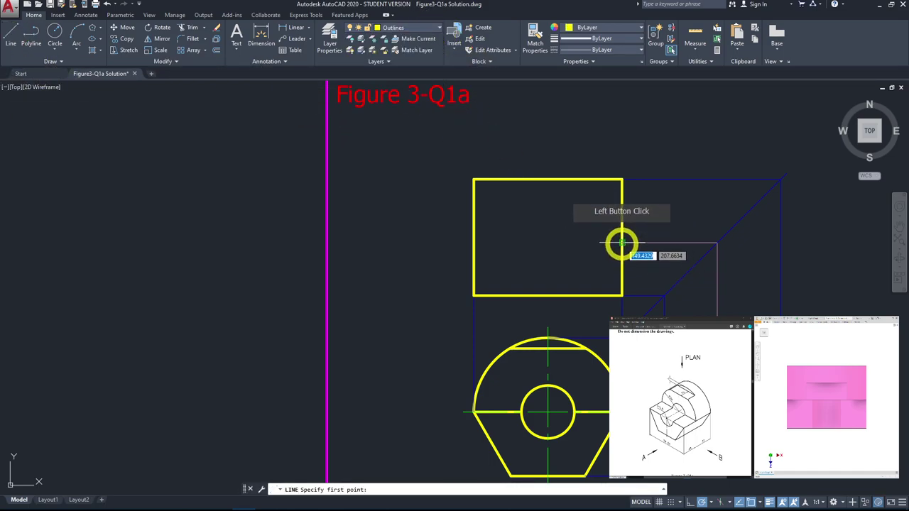
left_click(477, 243)
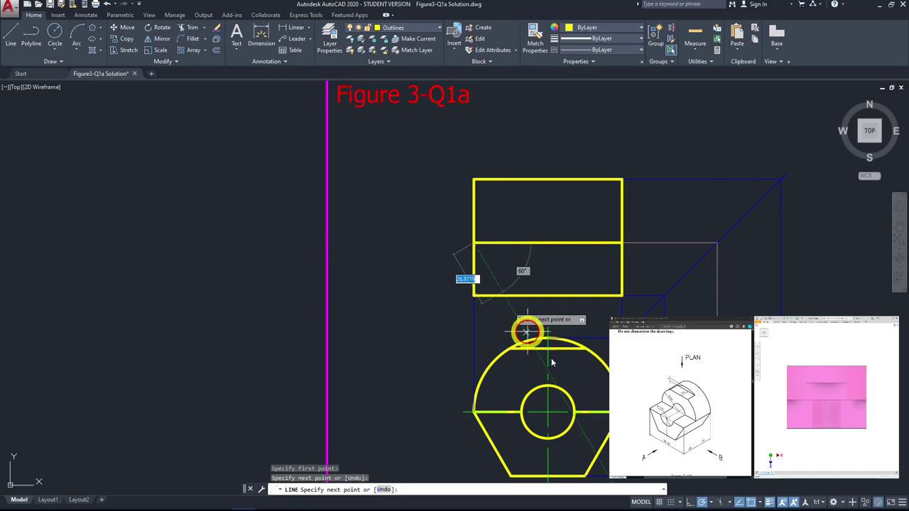
key("Escape")
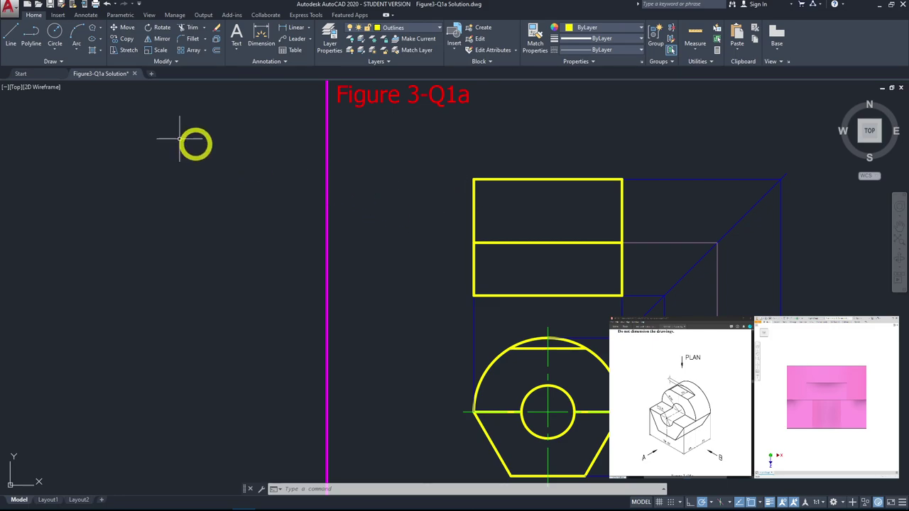
Step: On the Constructionlines layer in colour 88,186,72, project the end view's top step edge up to the mitre line and across to the plan's left edge
left_click(13, 39)
left_click(419, 27)
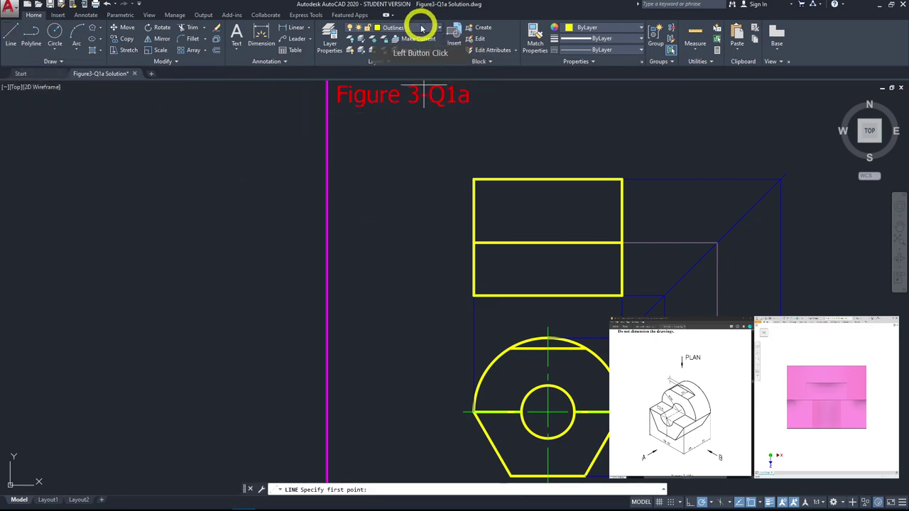
left_click(425, 74)
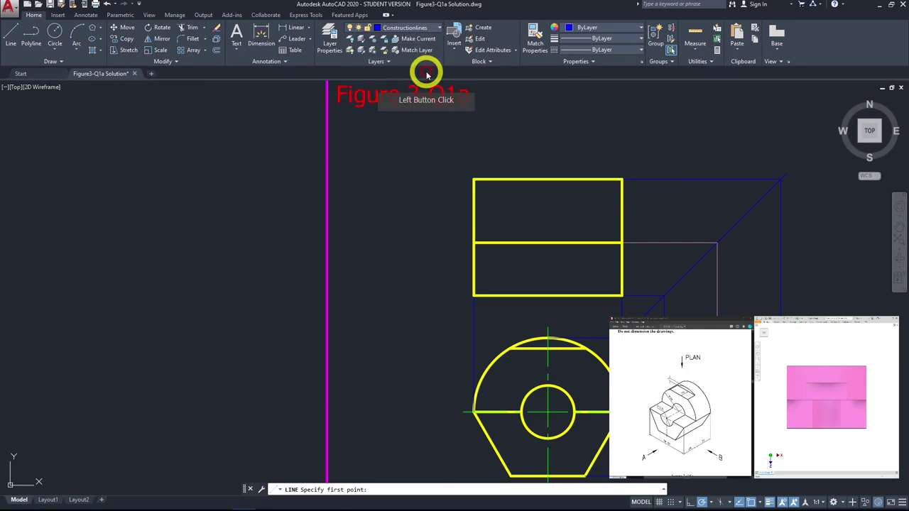
left_click(589, 29)
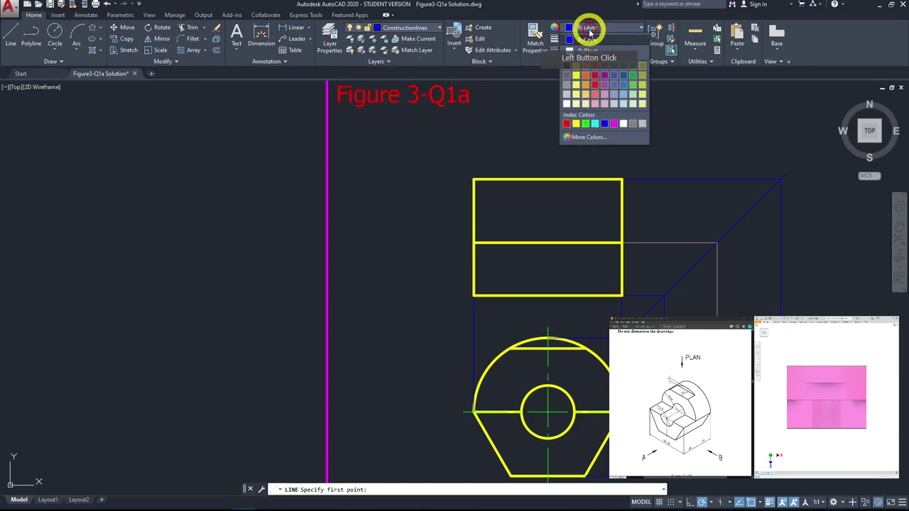
left_click(634, 86)
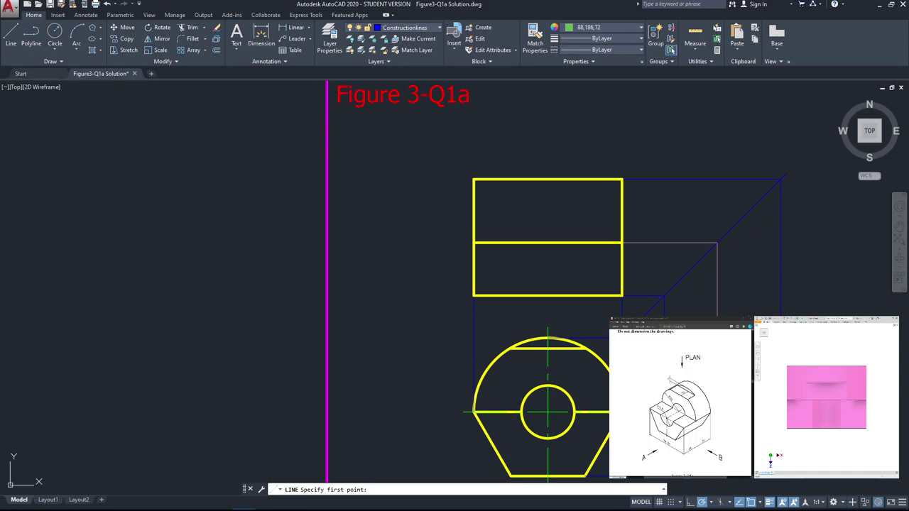
left_click(749, 305)
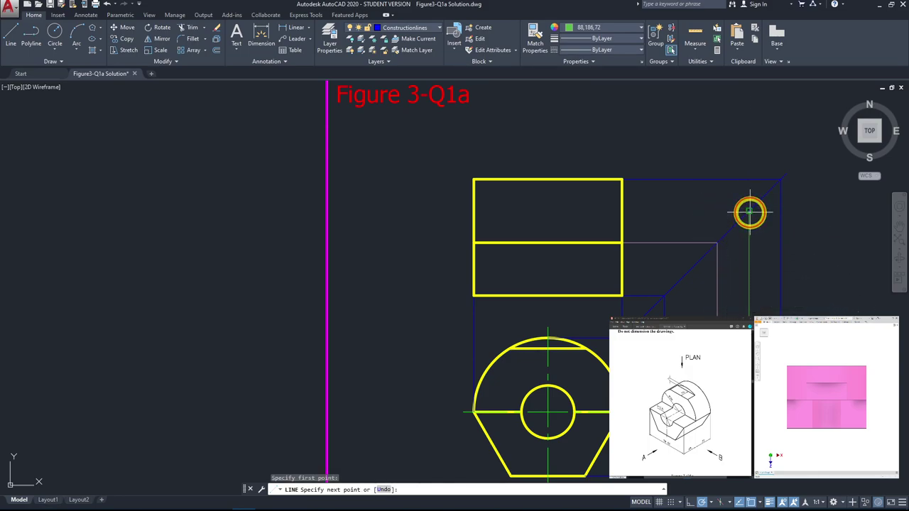
left_click(750, 211)
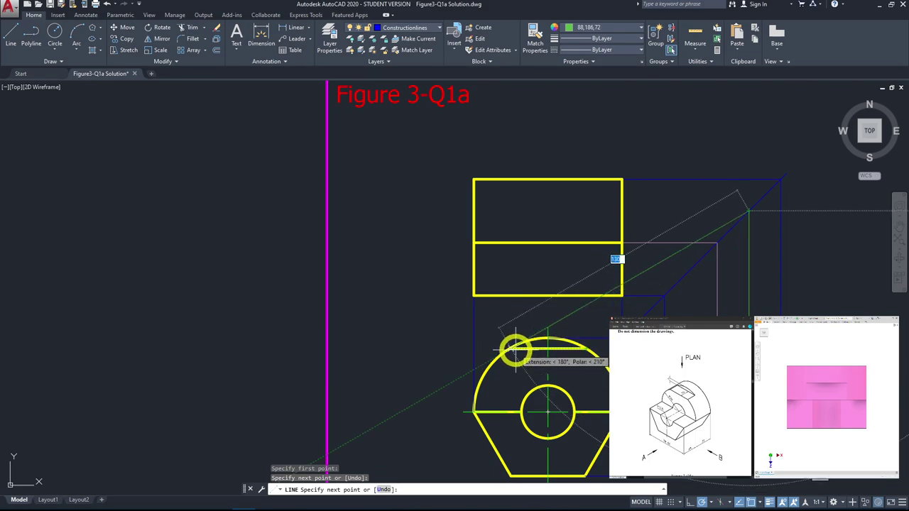
left_click(473, 211)
key("space")
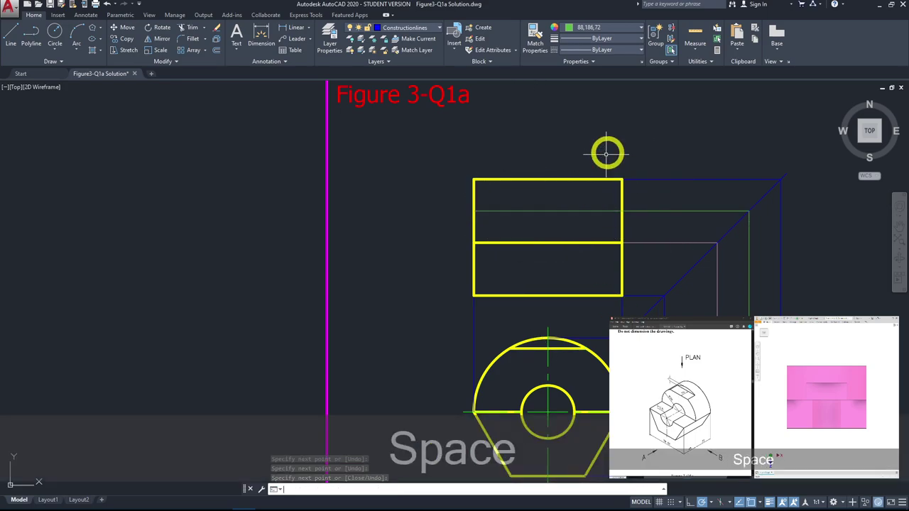
Step: Draw vertical projection lines from both ends of the front view's top flat up to the green horizontal line in the plan
key("space")
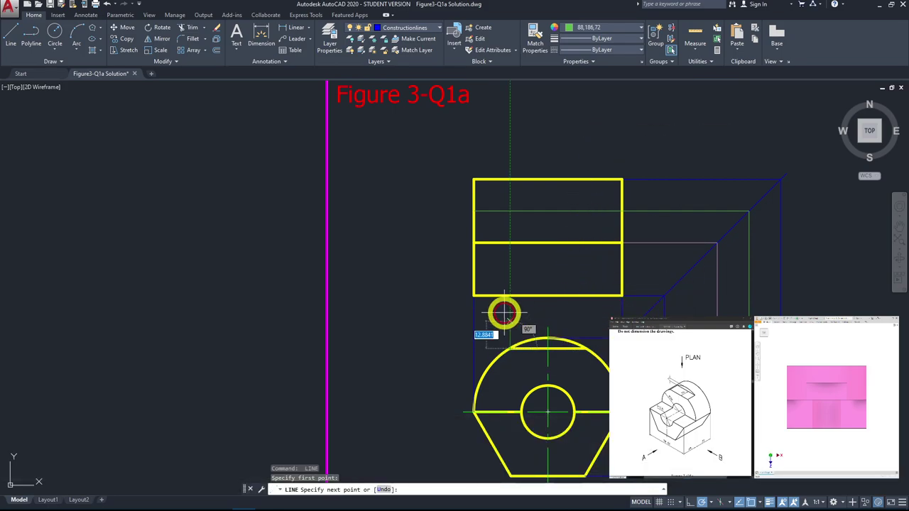
left_click(511, 212)
left_click(718, 300)
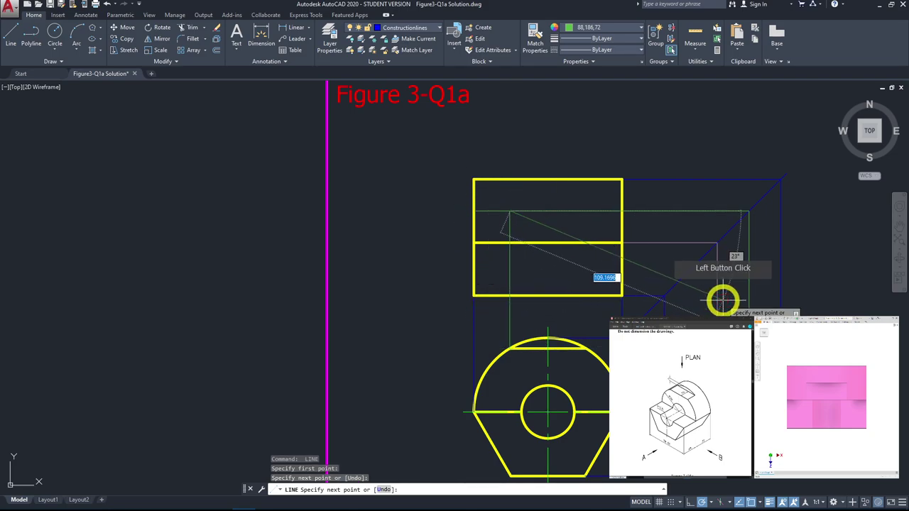
key("space")
key("space")
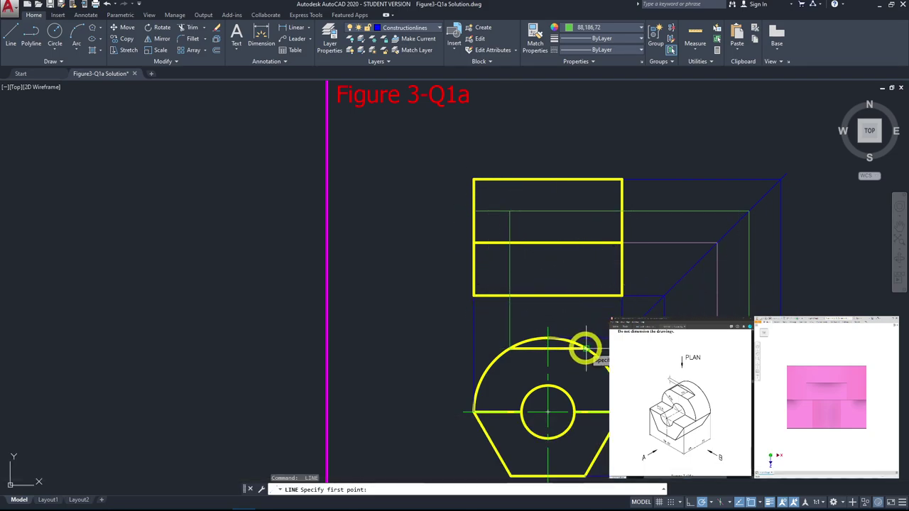
left_click(585, 348)
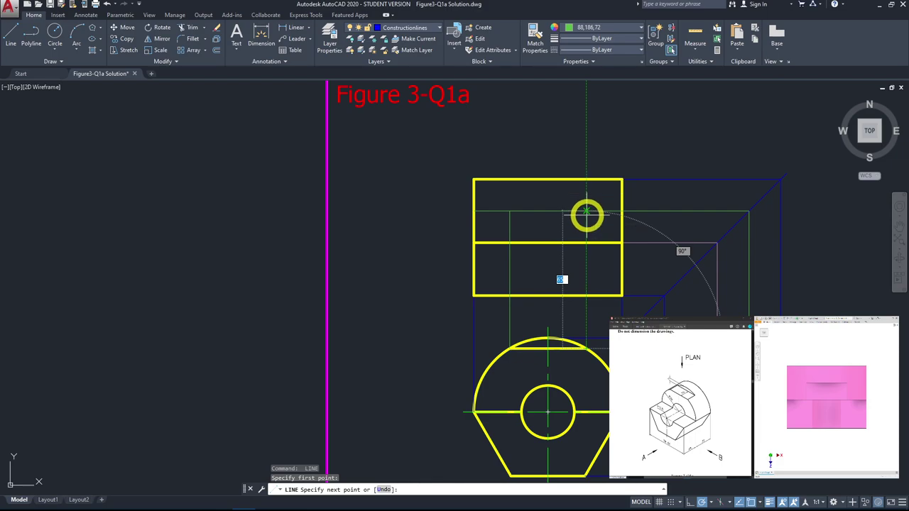
left_click(614, 291)
key("Escape")
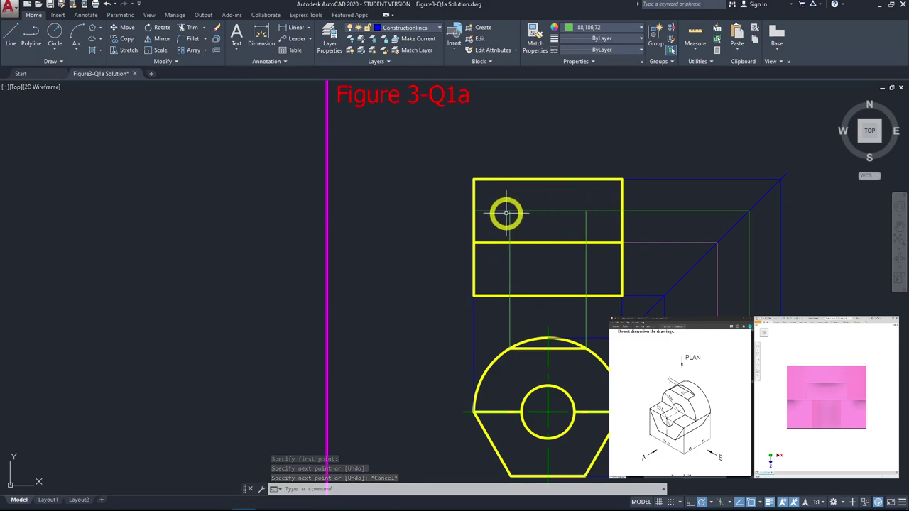
Step: On the Outlines layer with ByLayer colour, draw the top flat's three-sided outline in the plan through the green projection intersections
left_click(12, 37)
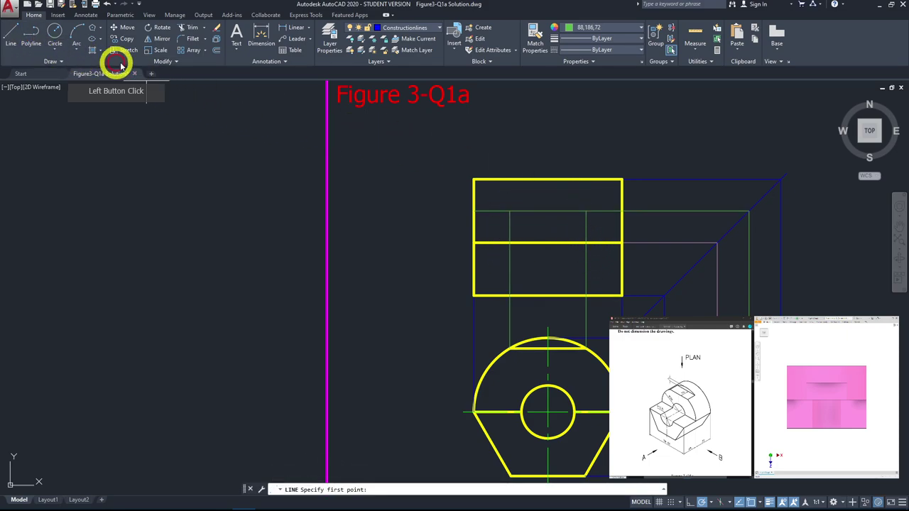
left_click(391, 27)
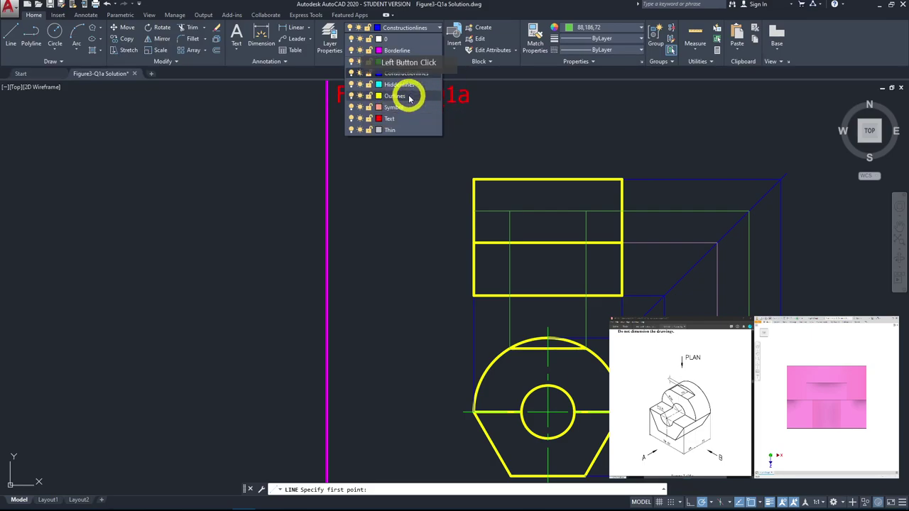
left_click(395, 96)
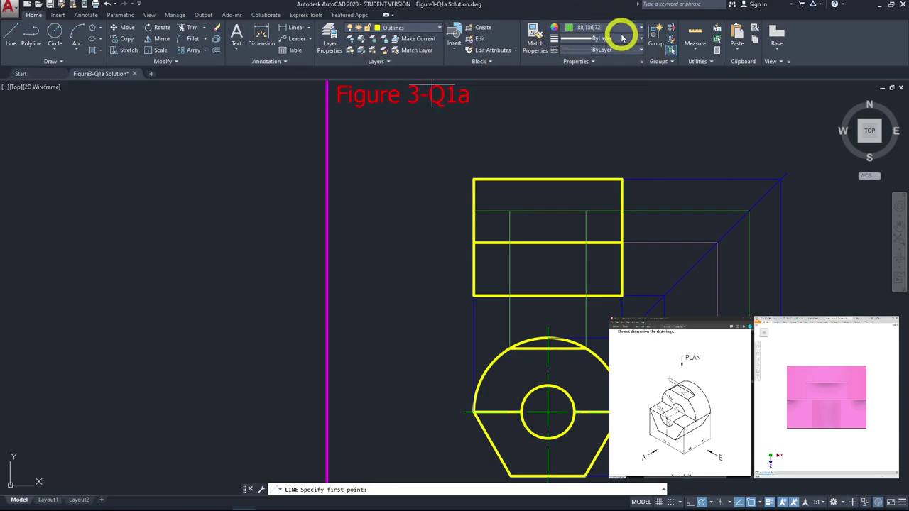
left_click(618, 31)
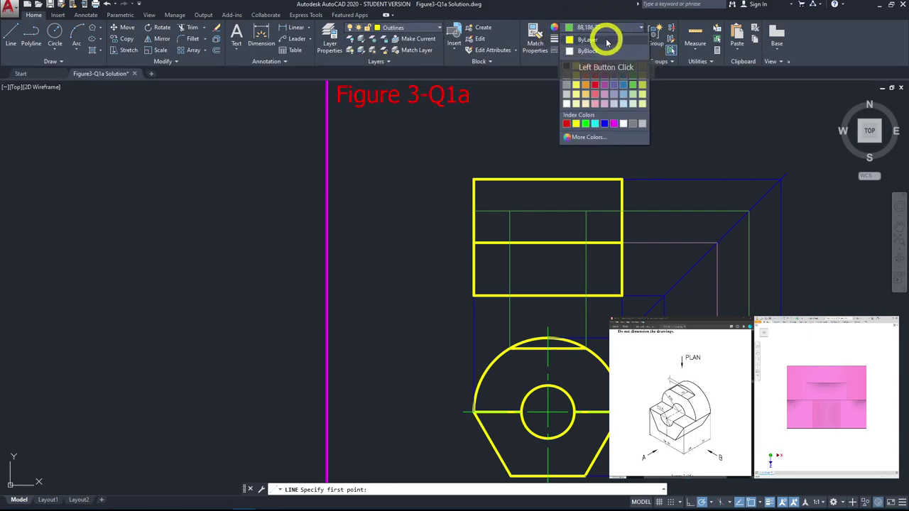
left_click(605, 38)
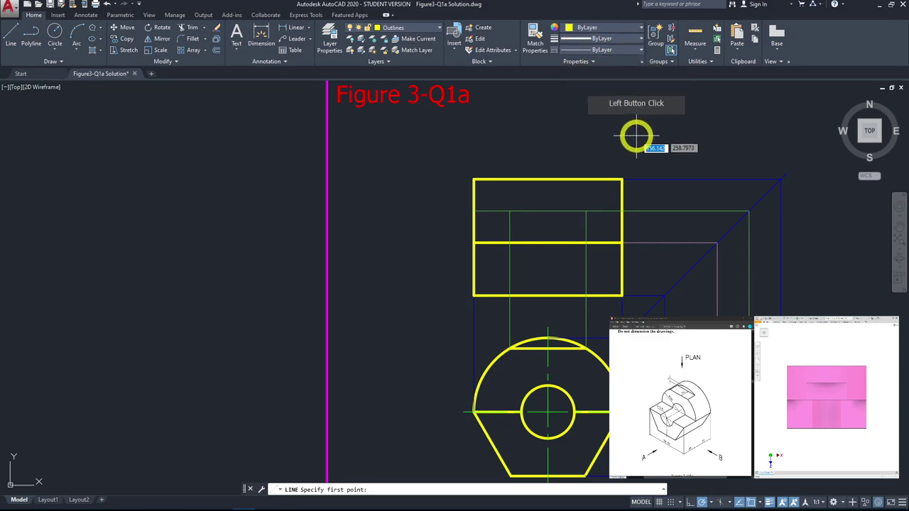
left_click(590, 244)
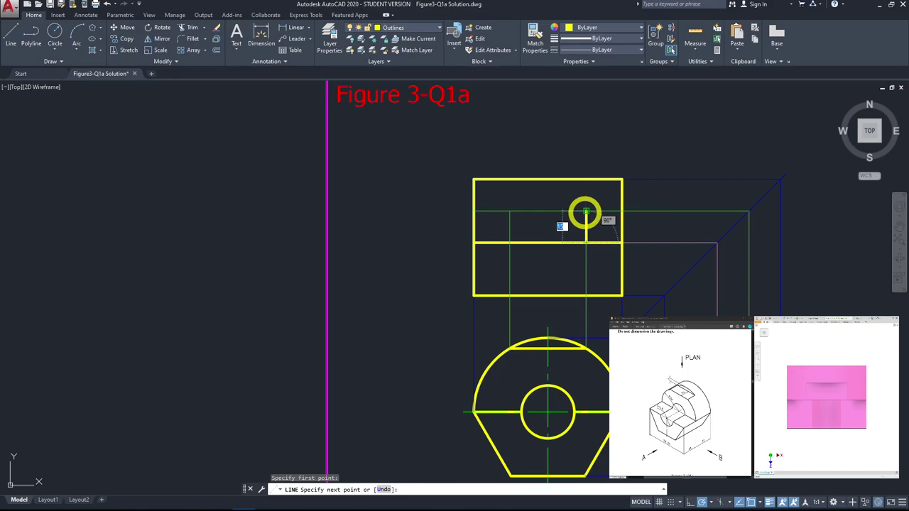
left_click(586, 210)
left_click(509, 211)
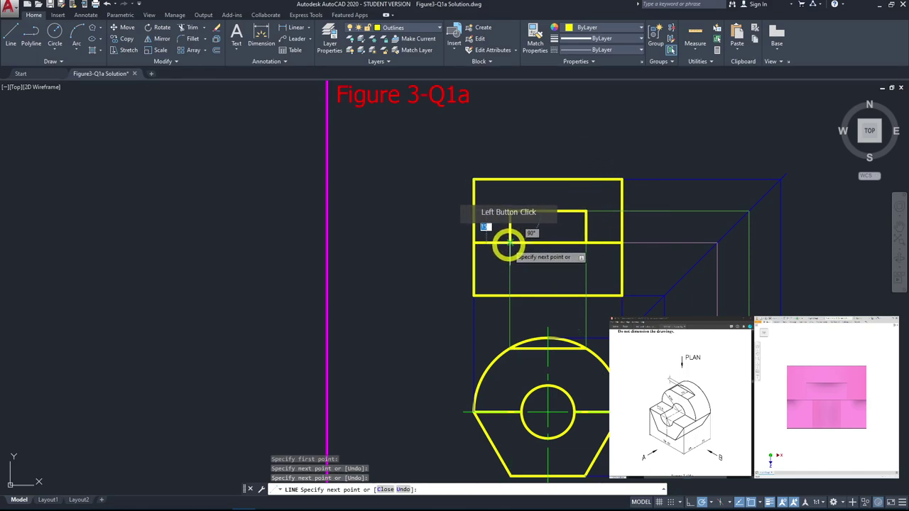
left_click(509, 244)
key("Escape")
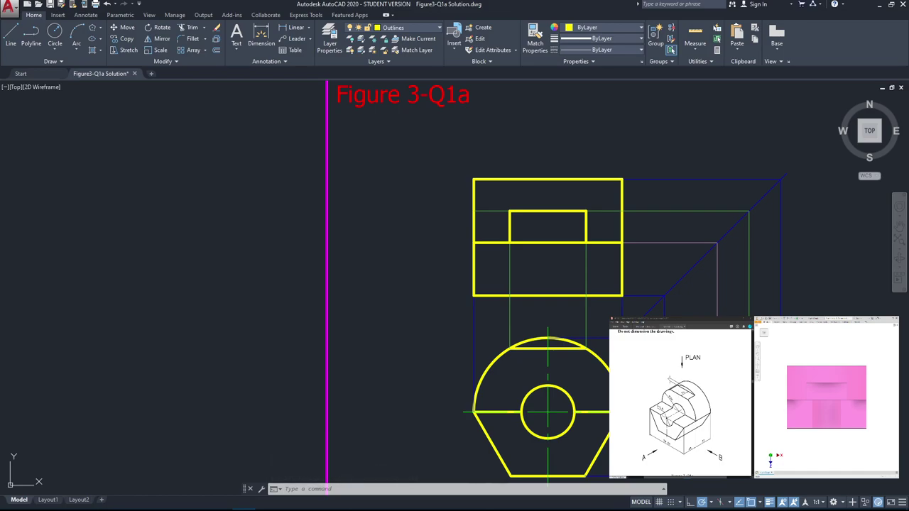
Step: Draw two vertical outlines in the plan's front section, aligned with the hole's left and right quadrants, from the front edge to the step line
middle_click_drag(693, 340, 655, 306)
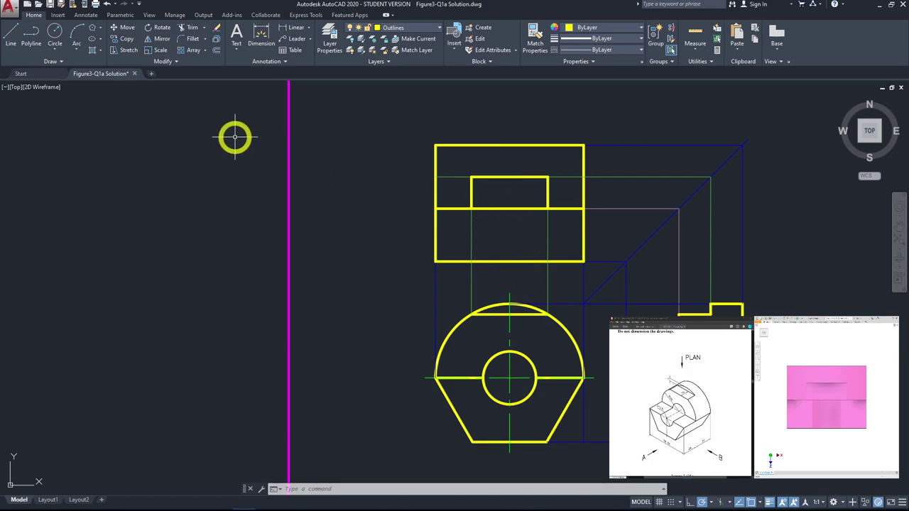
left_click(11, 37)
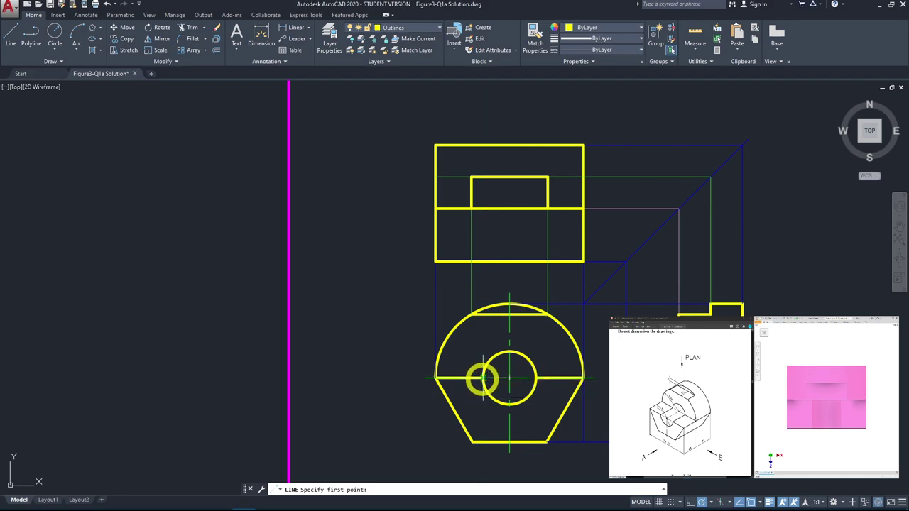
left_click(483, 262)
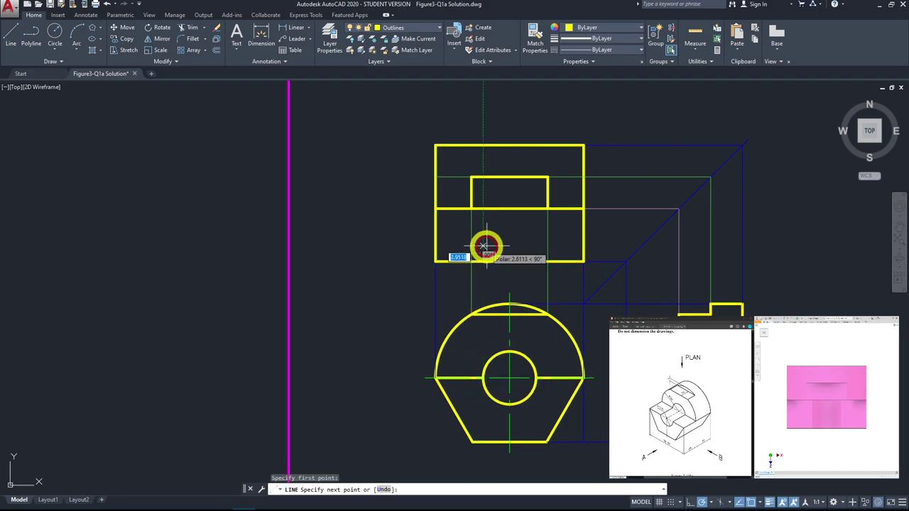
left_click(483, 209)
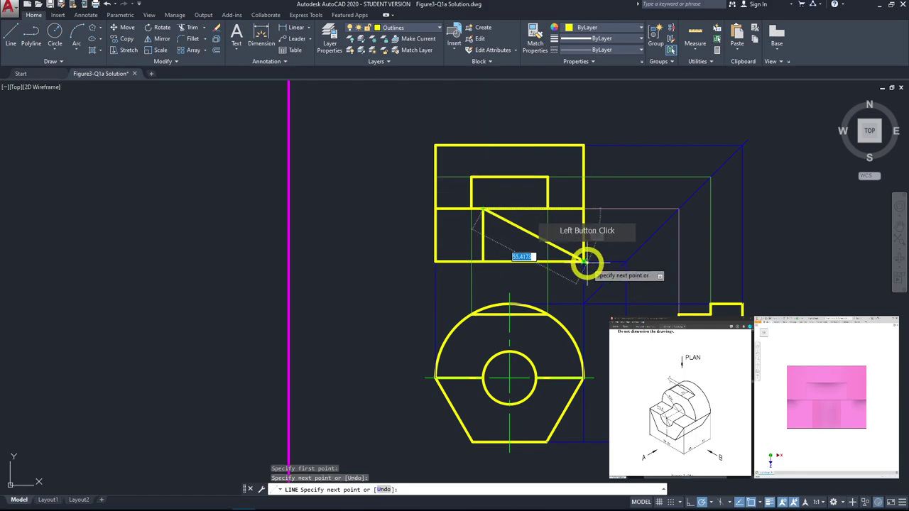
key("space")
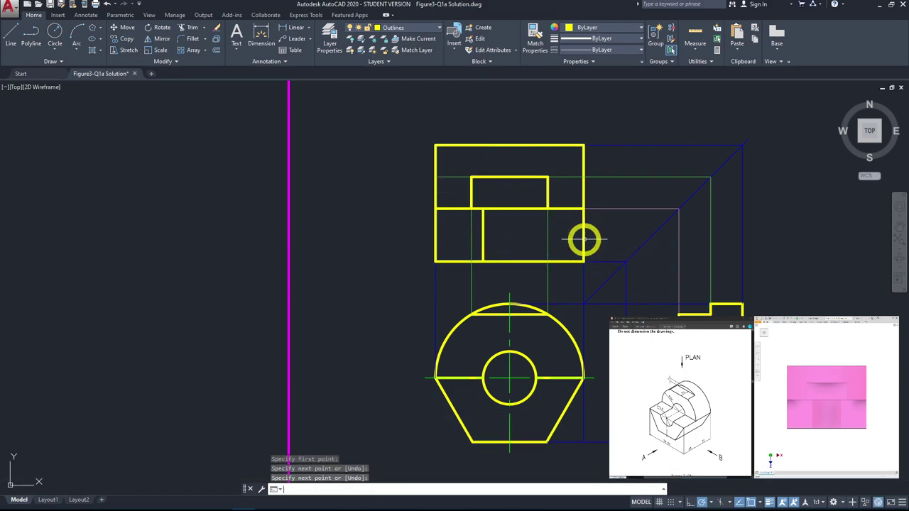
key("space")
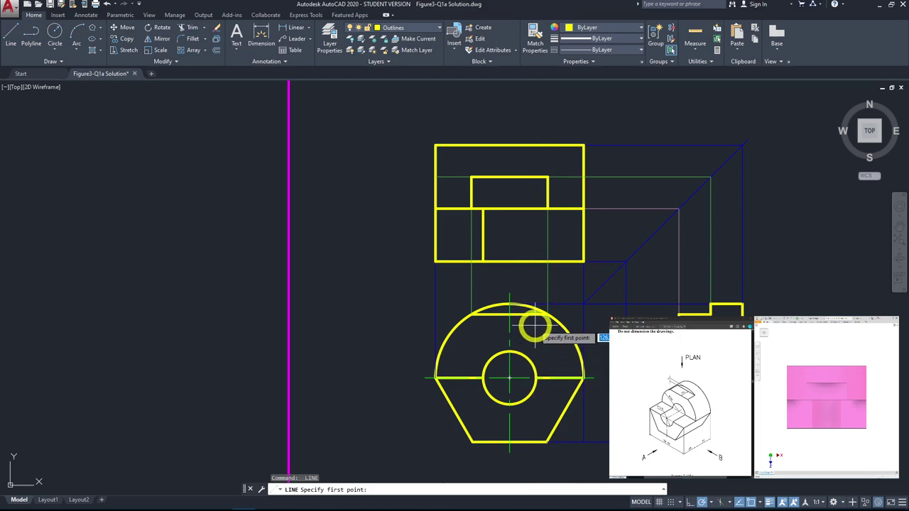
left_click(536, 263)
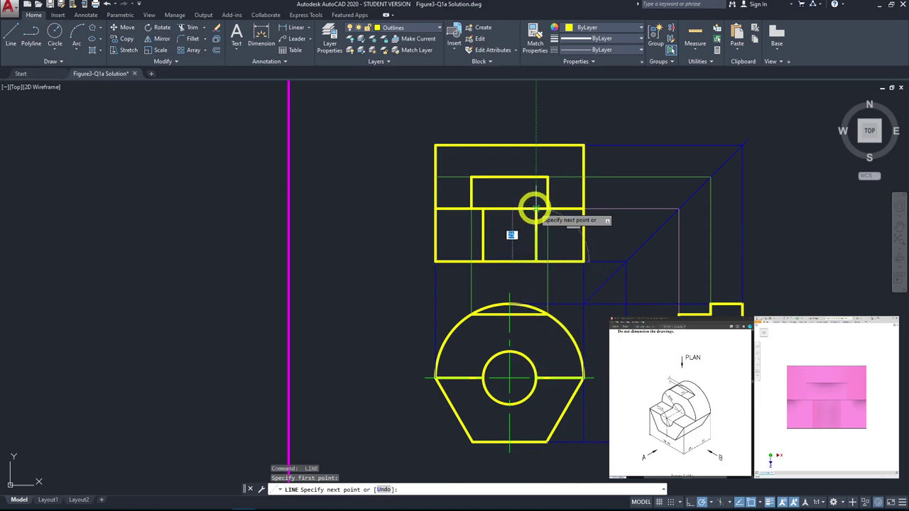
left_click(592, 209)
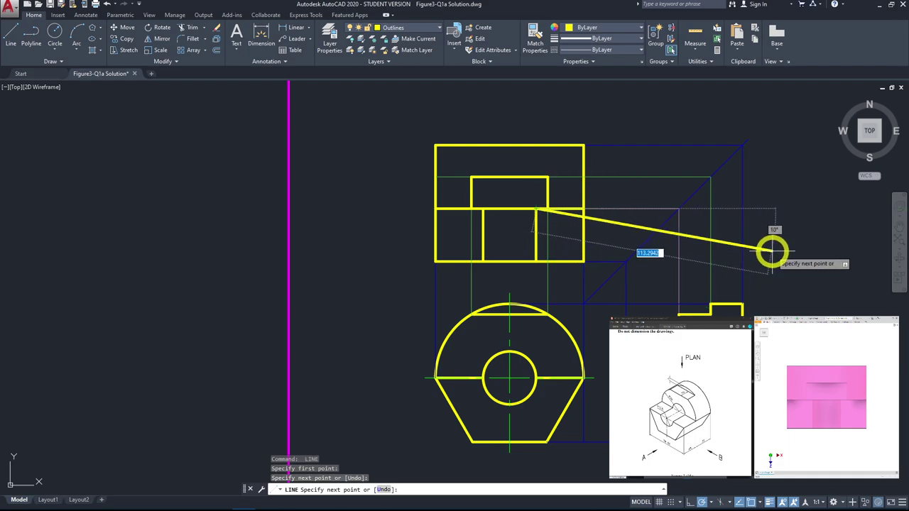
Step: Continue both hole edge lines through the plan's rear section, from the step line to the rear edge
left_click(536, 144)
key("Escape")
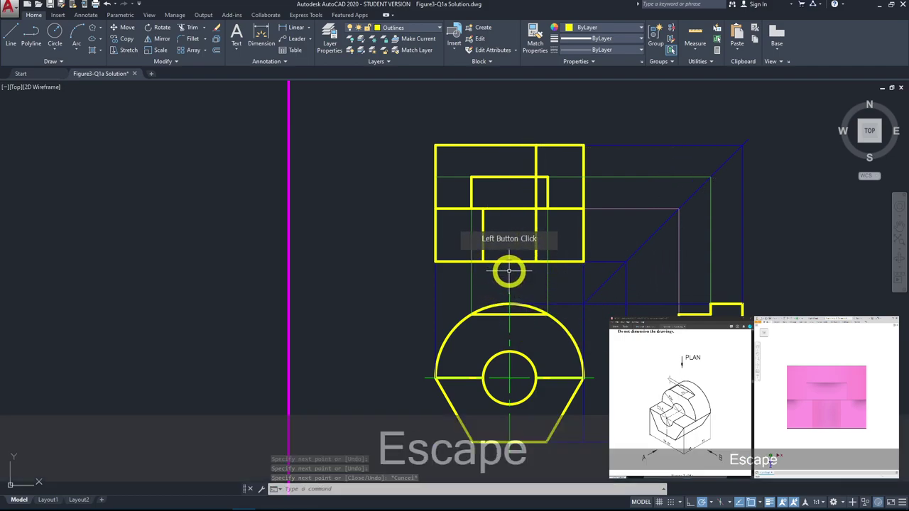
key("space")
left_click(483, 145)
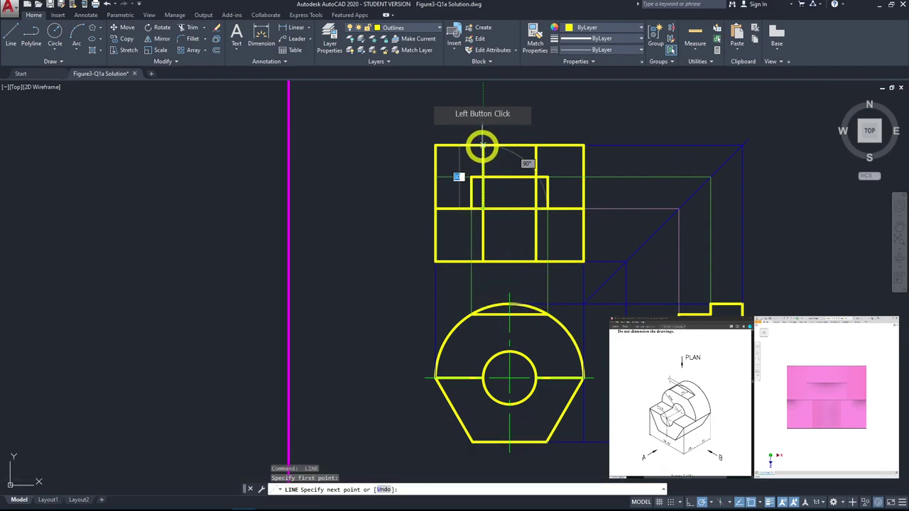
key("Escape")
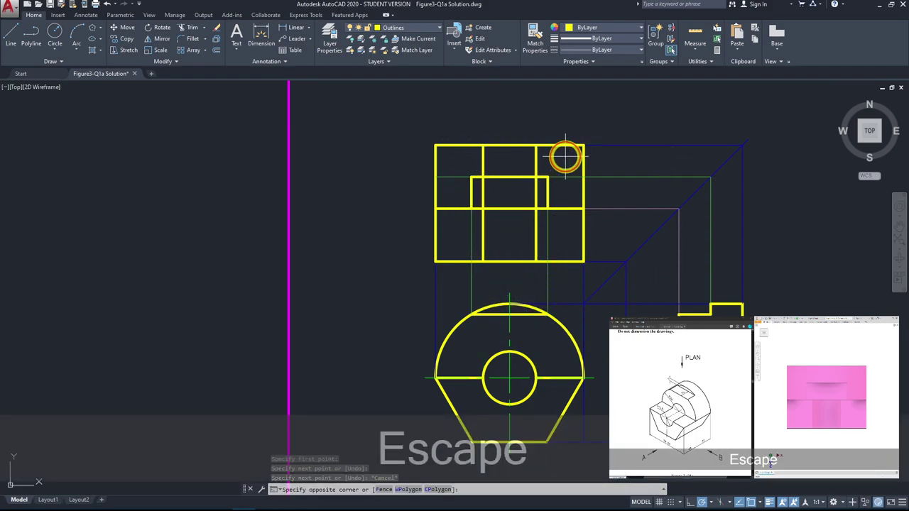
Step: Try moving the two hole edge lines in the plan's rear section to the Hiddenlines layer, and undo the layer change
left_click(566, 157)
left_click(455, 161)
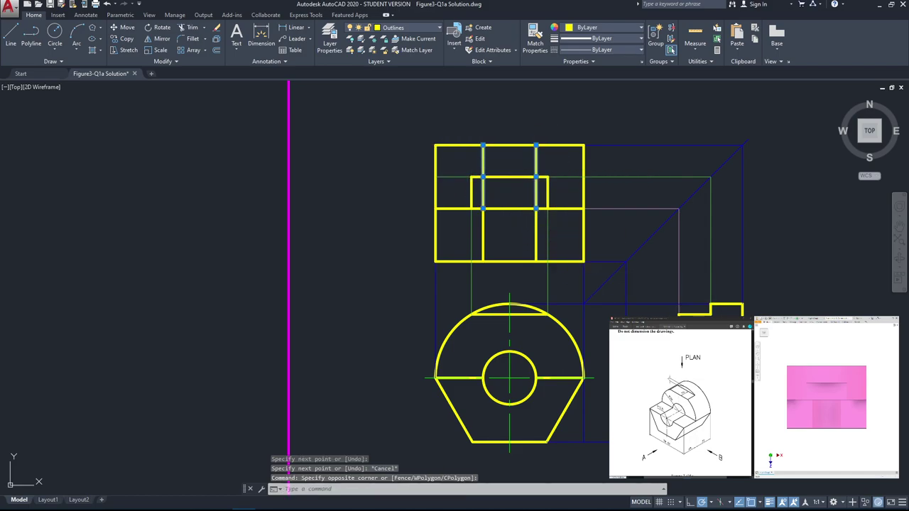
key("Escape")
key("Escape")
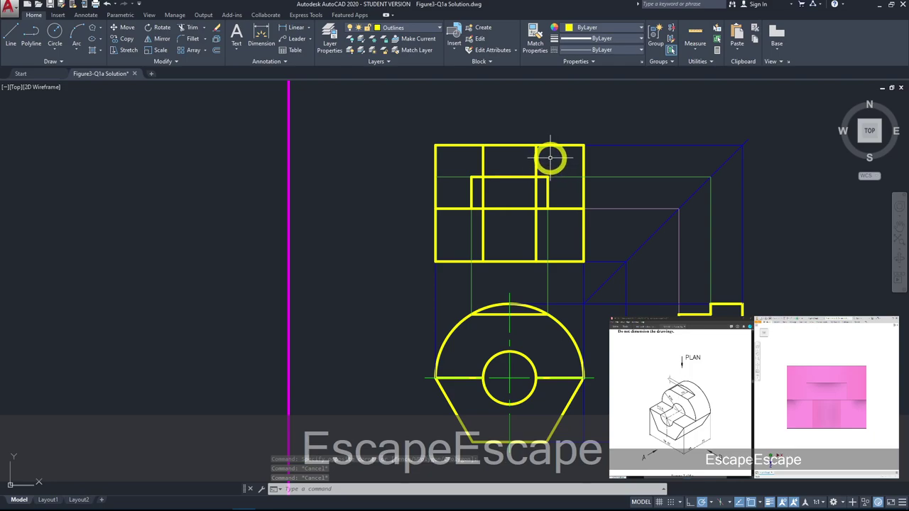
left_click(551, 157)
left_click(464, 166)
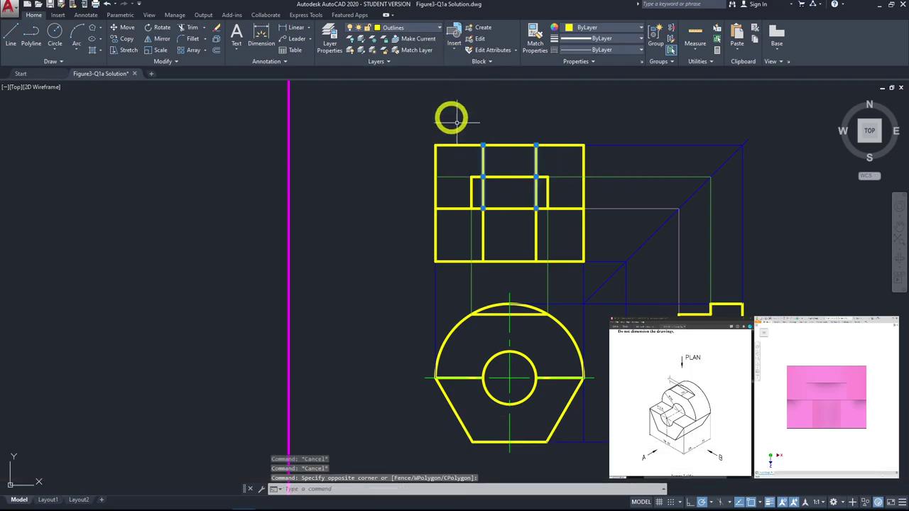
left_click(400, 30)
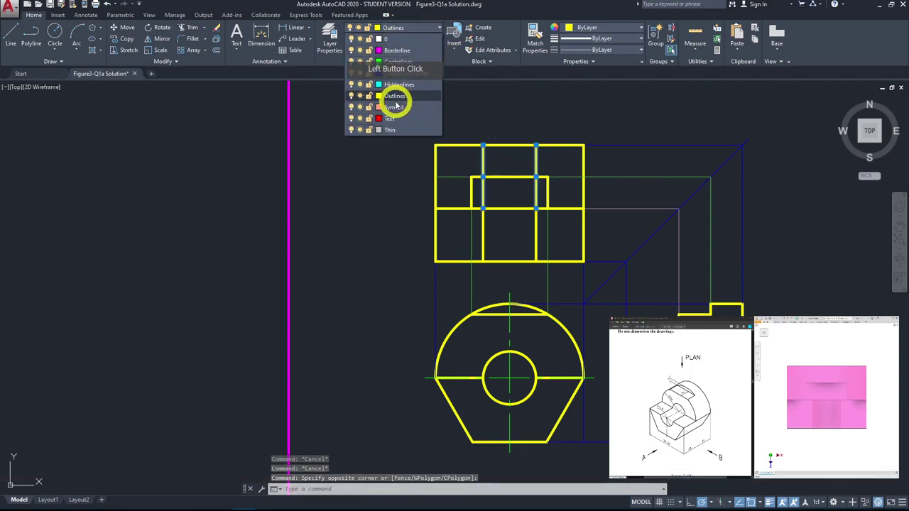
left_click(393, 87)
left_click(537, 306)
key("Escape")
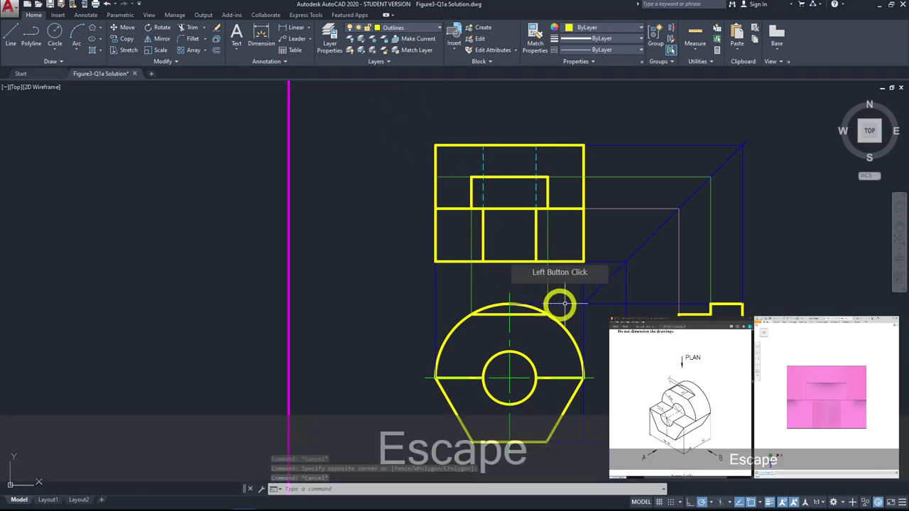
key("ctrl+z")
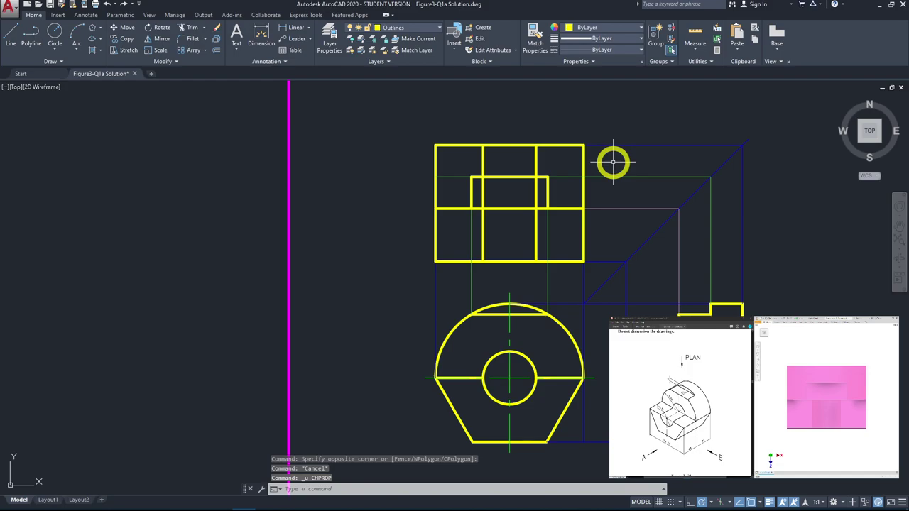
Step: Use Match Properties to give the two hole edge lines in the plan's rear section an existing hidden line's properties
type("MA")
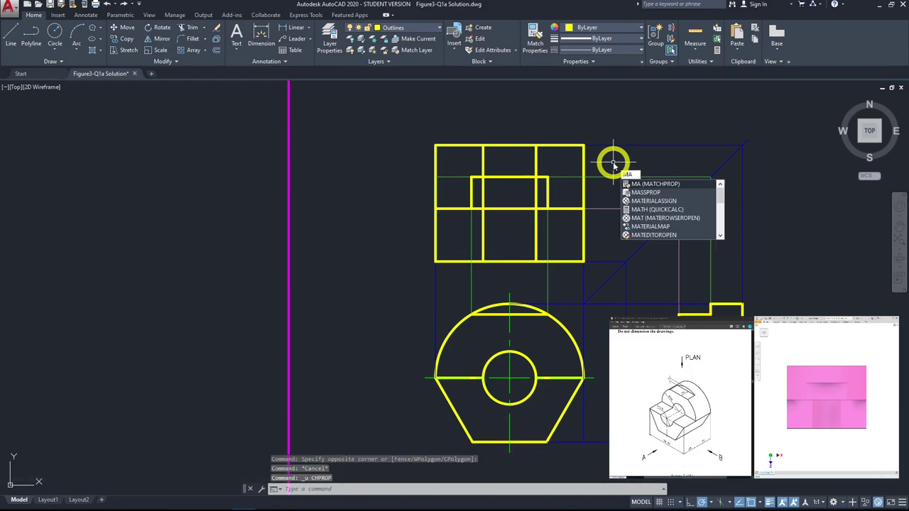
key("space")
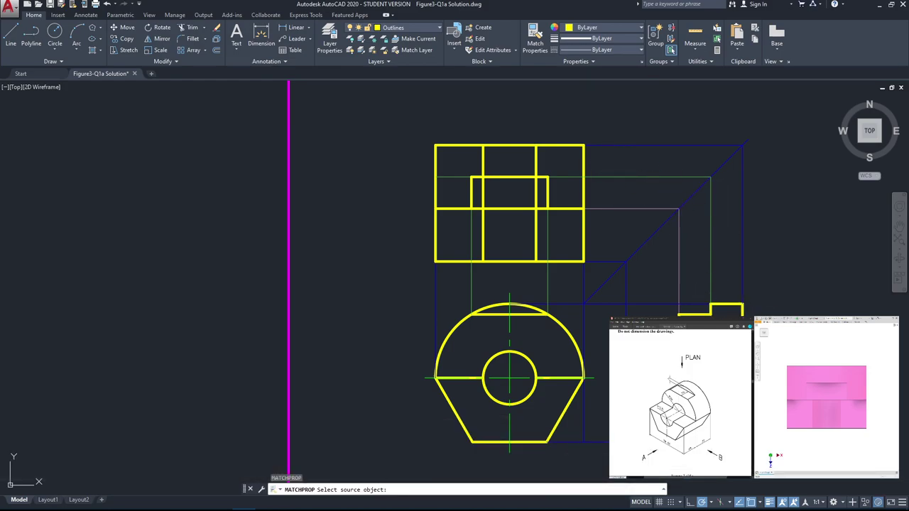
left_click(288, 284)
left_click(505, 163)
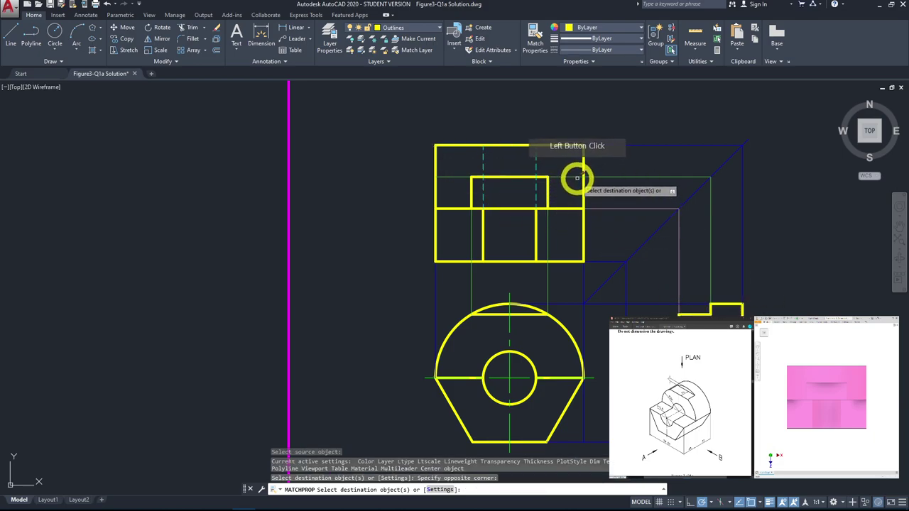
key("Escape")
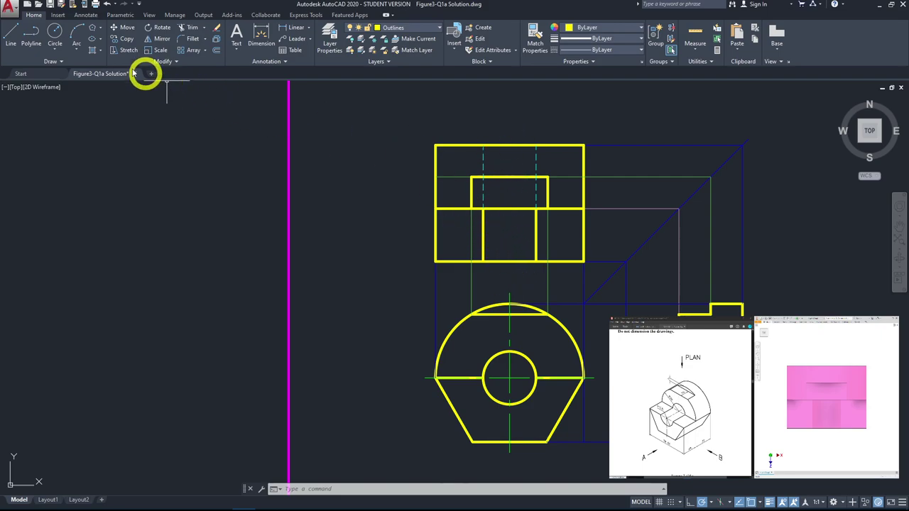
Step: On the Centrelines layer, draw a vertical centreline through the plan from the midpoint of the front edge to the rear edge
left_click(419, 27)
left_click(405, 62)
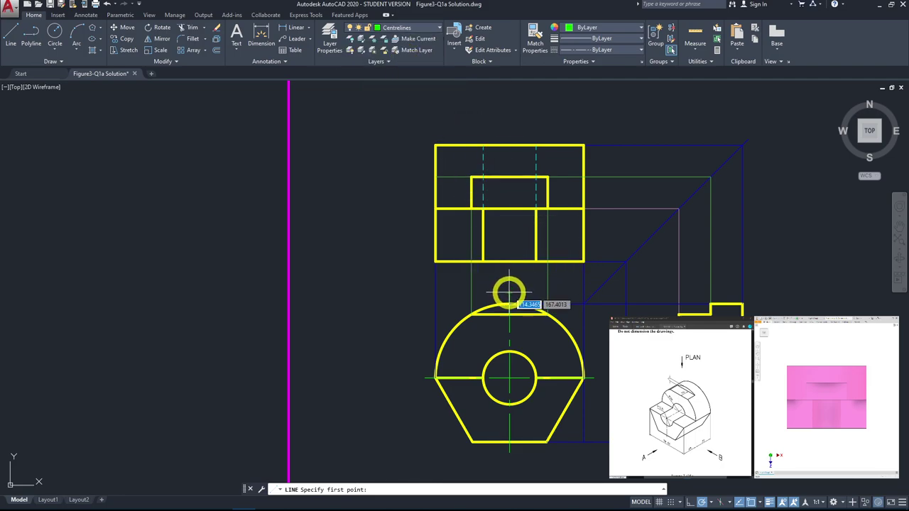
left_click(508, 263)
left_click(510, 146)
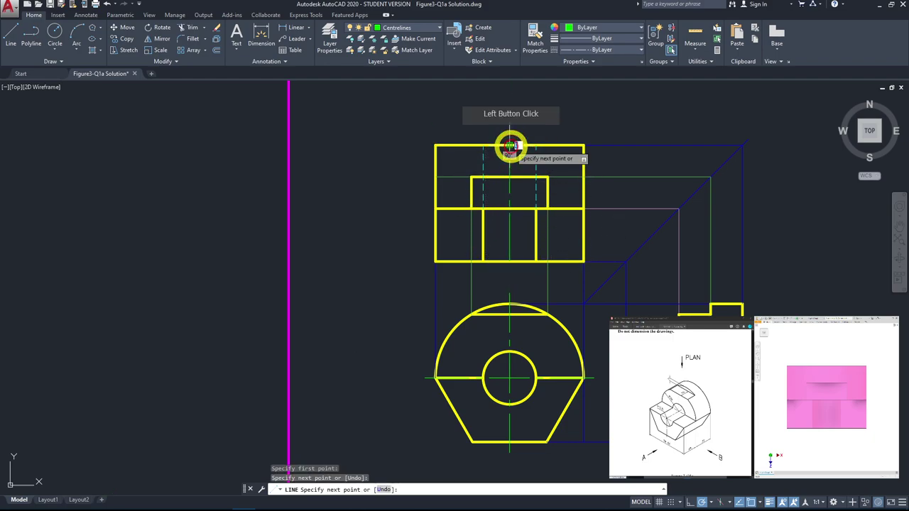
key("Escape")
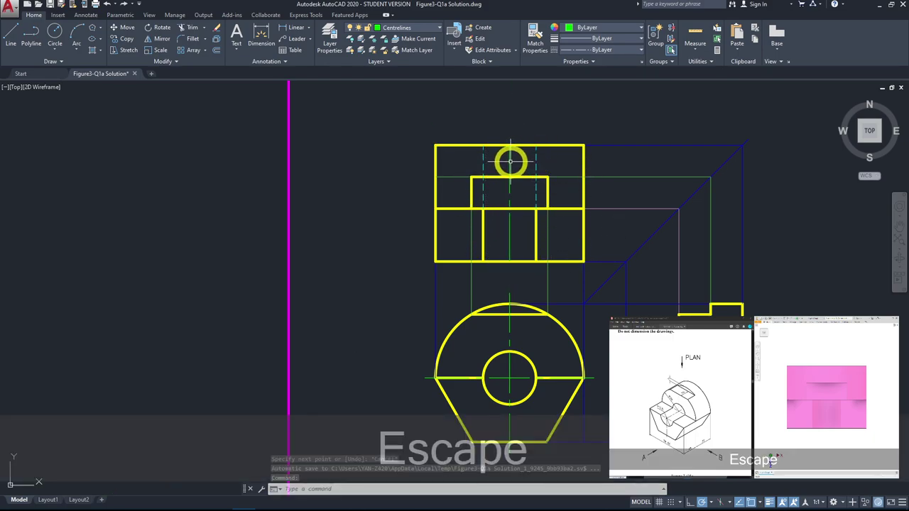
Step: Extend the plan's vertical centreline by 5 mm beyond both the rear and front edges
left_click(509, 157)
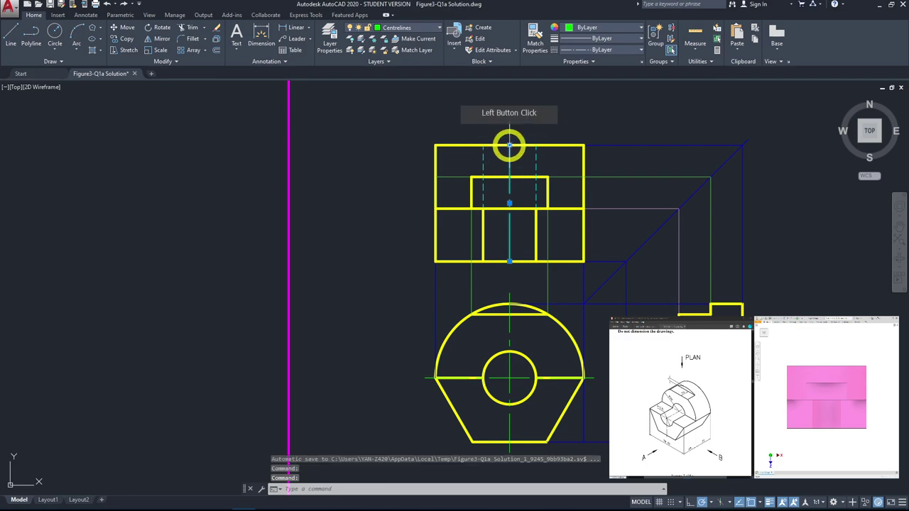
left_click(509, 146)
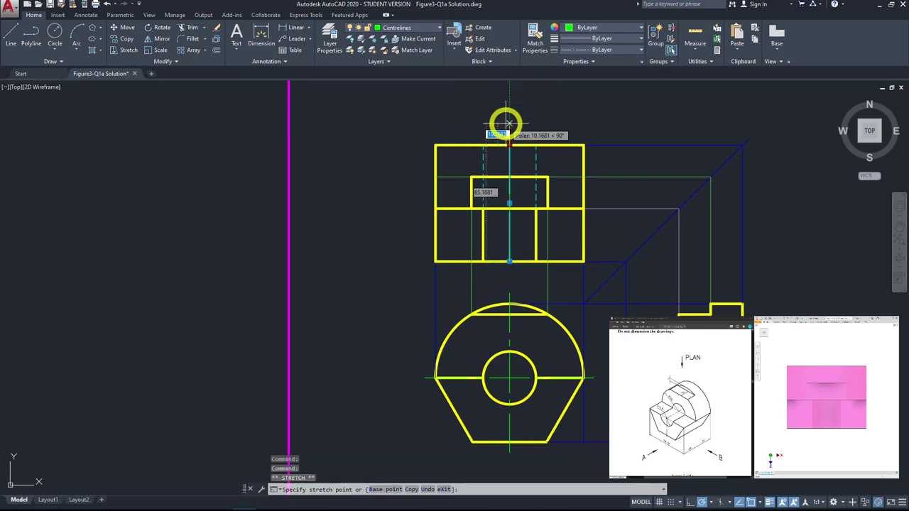
type("5")
key("space")
left_click(510, 263)
type("5")
key("space")
key("Escape")
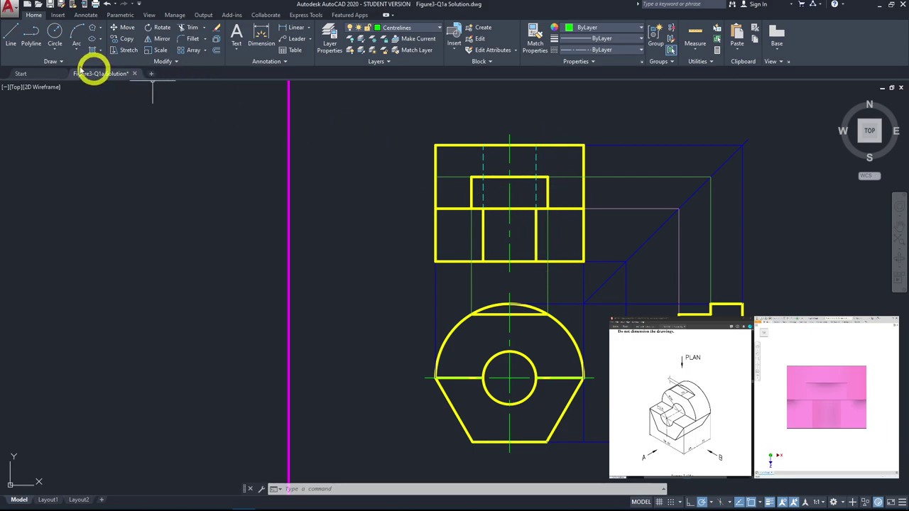
Step: On the Hiddenlines layer, draw a vertical line through the plan's full depth, aligned with the front view's lower-right base corner
left_click(12, 41)
left_click(438, 30)
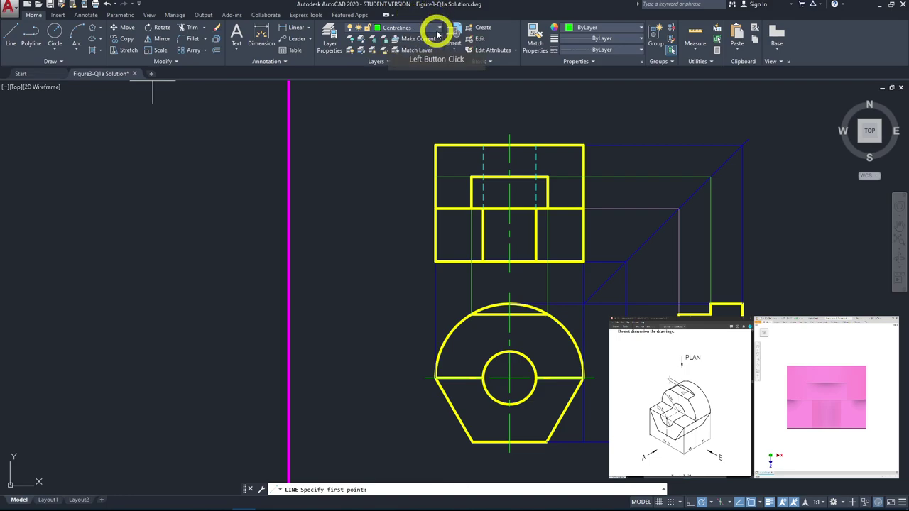
left_click(422, 78)
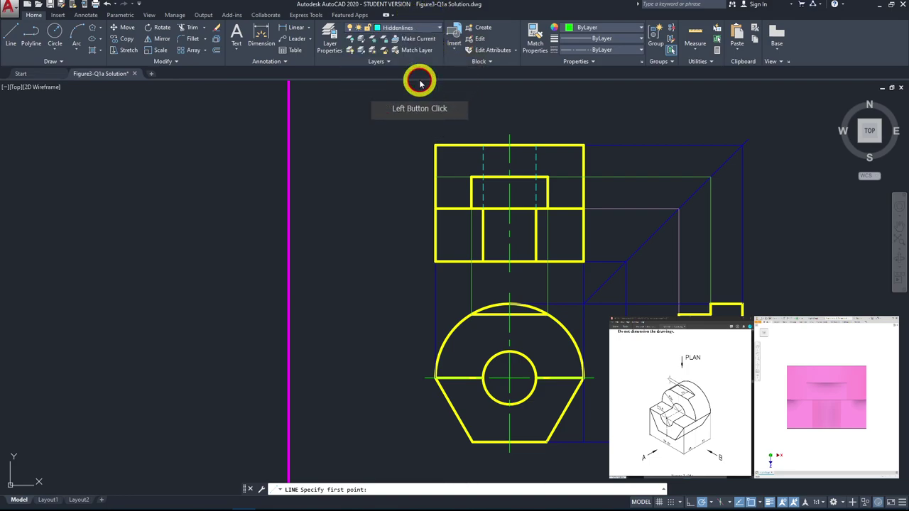
left_click(539, 445)
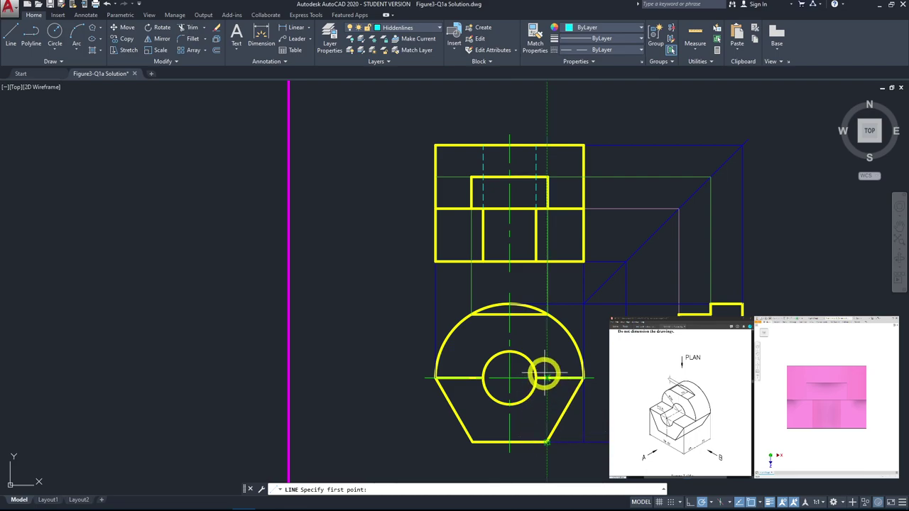
left_click(546, 262)
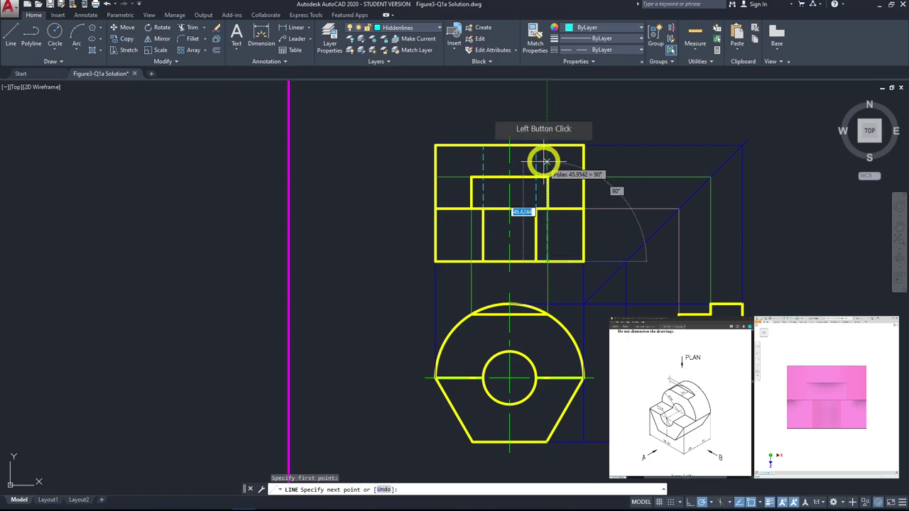
left_click(594, 213)
key("Escape")
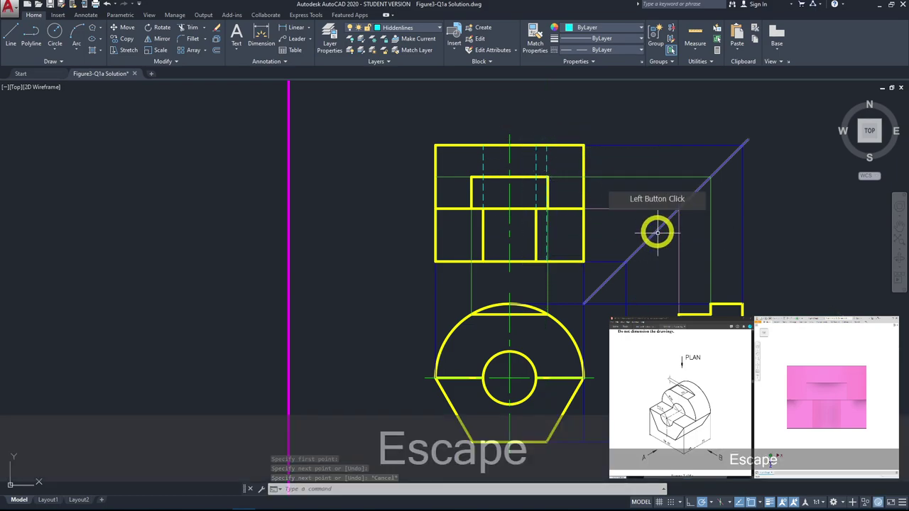
Step: Mirror the plan's rightmost full-depth hidden line about the vertical centreline, keeping the original line
scroll(526, 220, "up", 2)
scroll(525, 220, "down", 3)
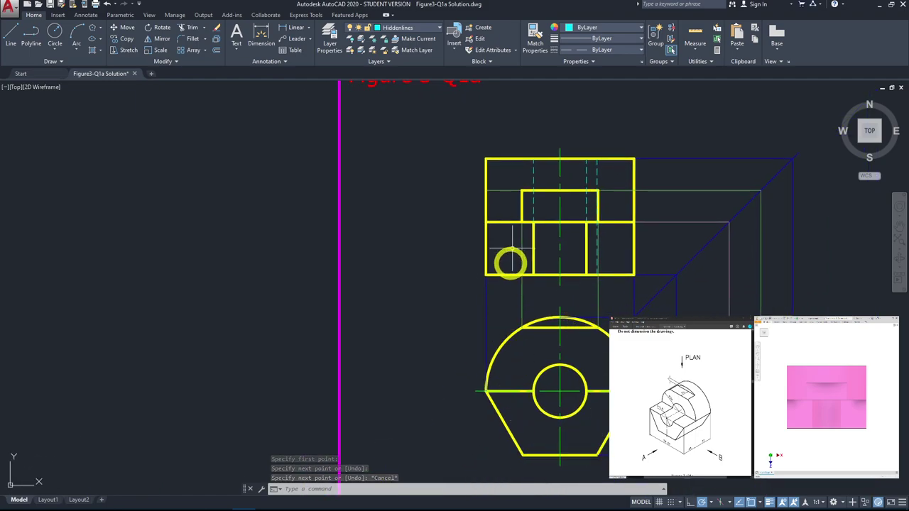
scroll(537, 168, "up", 2)
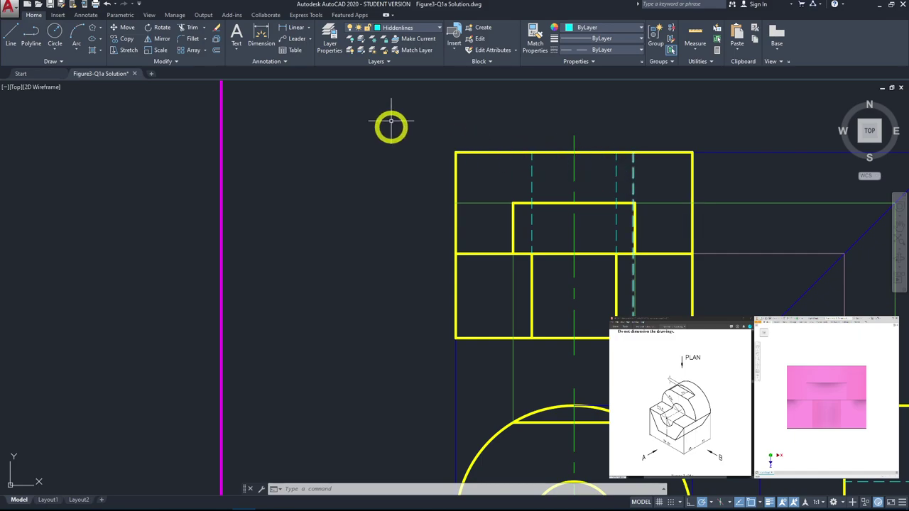
left_click(162, 40)
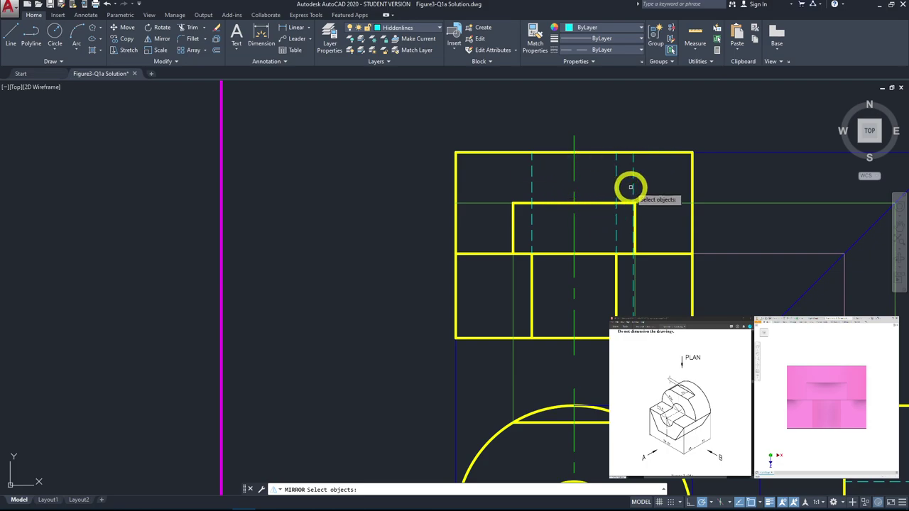
left_click(632, 186)
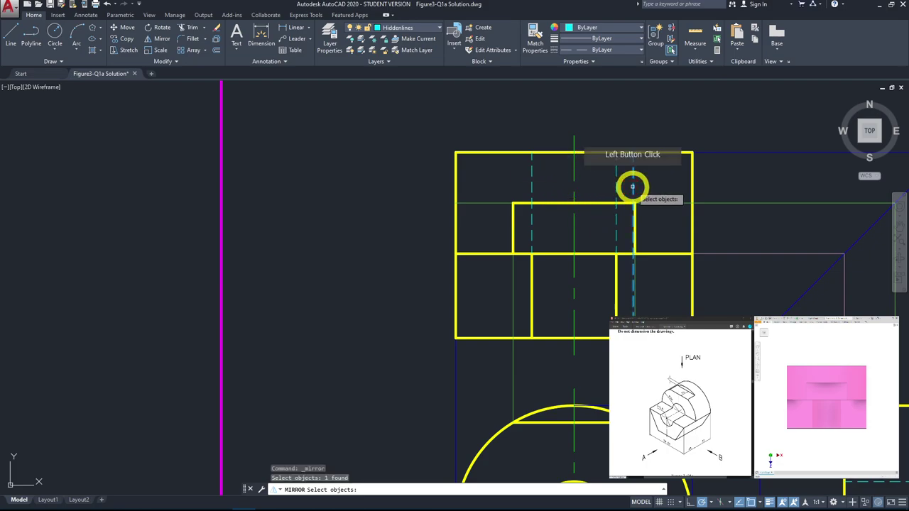
key("space")
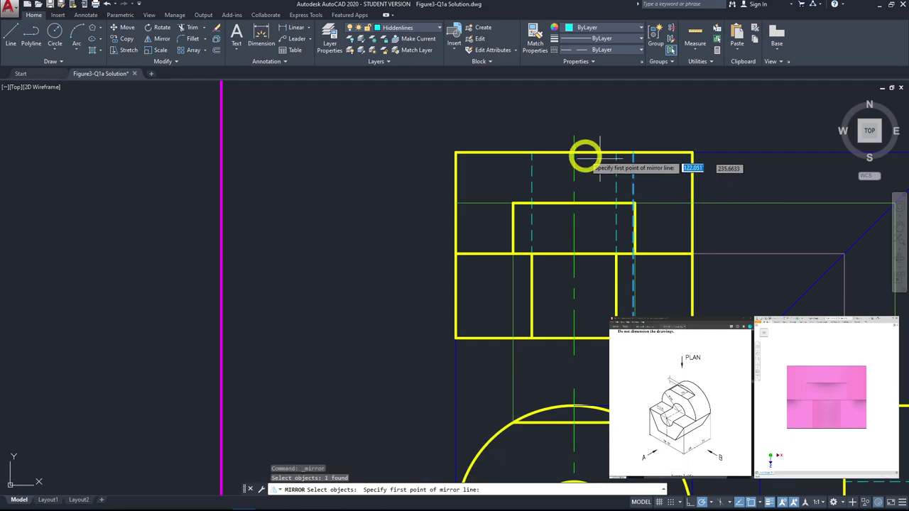
left_click(574, 152)
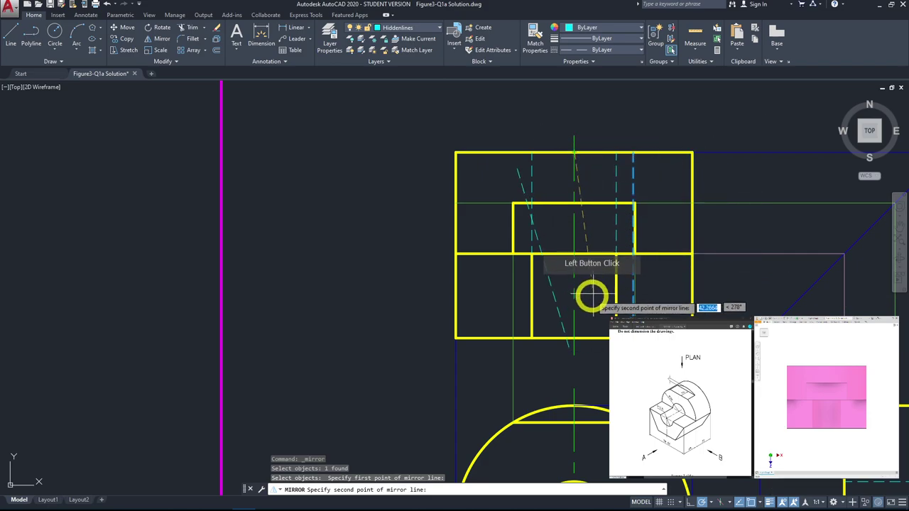
left_click(573, 338)
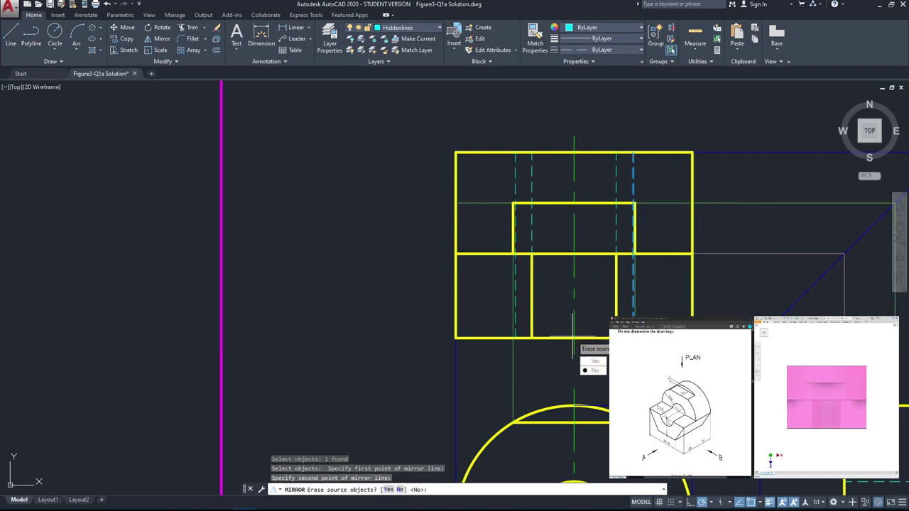
left_click(596, 370)
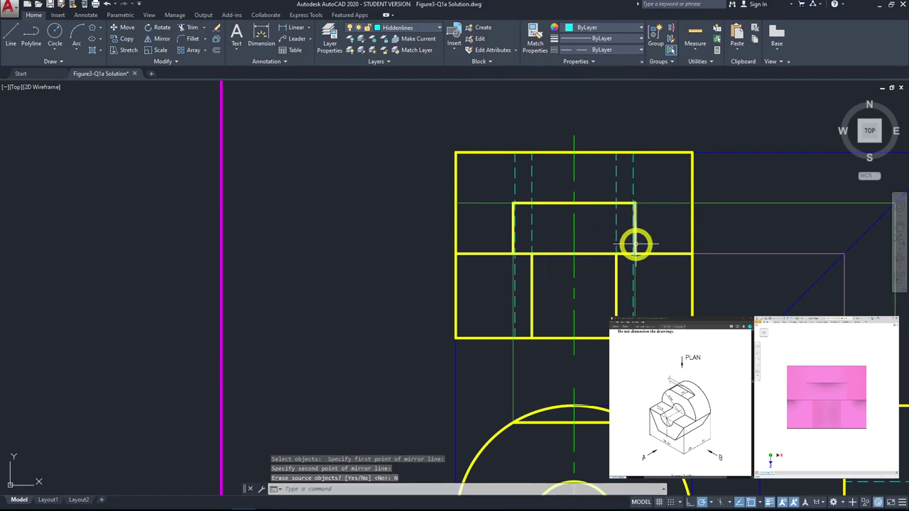
Step: Move all three views with their construction lines right and slightly down within the border, using the front view's circle centre as base point
middle_click(736, 213)
middle_click(736, 213)
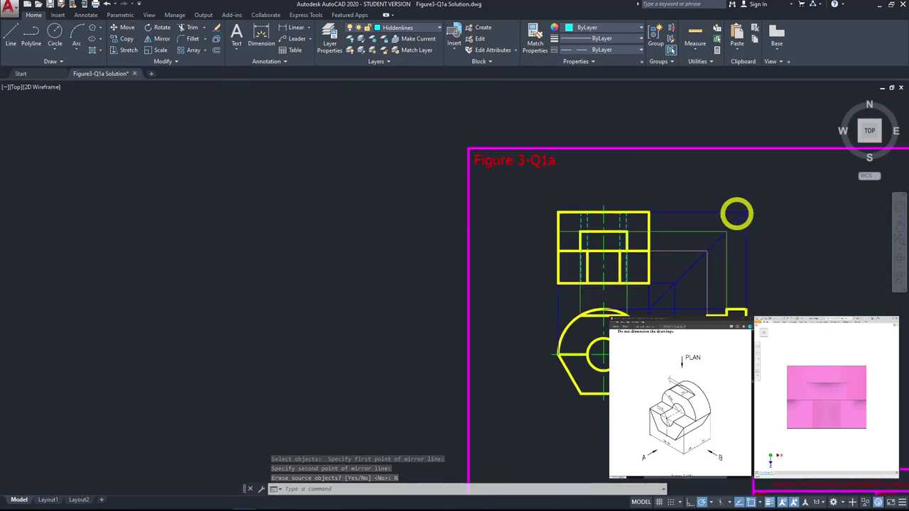
mouse_move(753, 264)
middle_mouse_down()
mouse_move(596, 258)
mouse_move(605, 250)
middle_mouse_up()
scroll(611, 281, "up", 2)
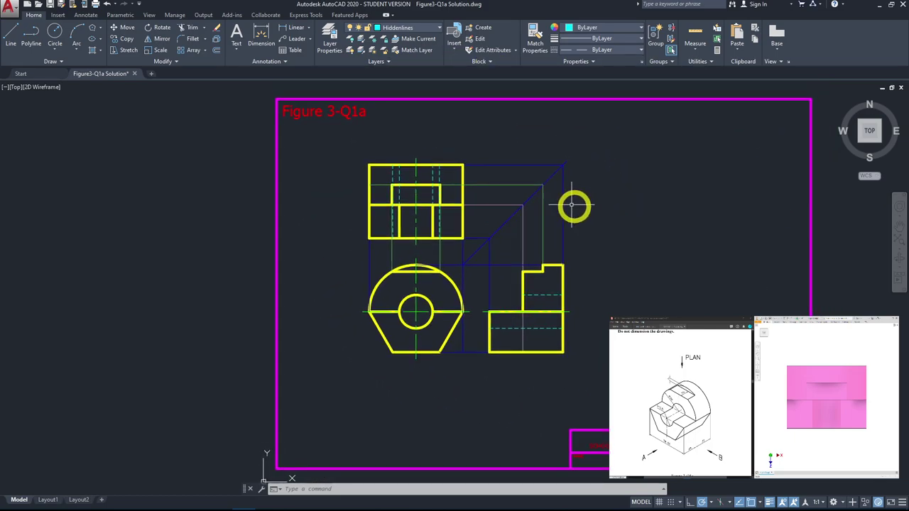
left_click(334, 152)
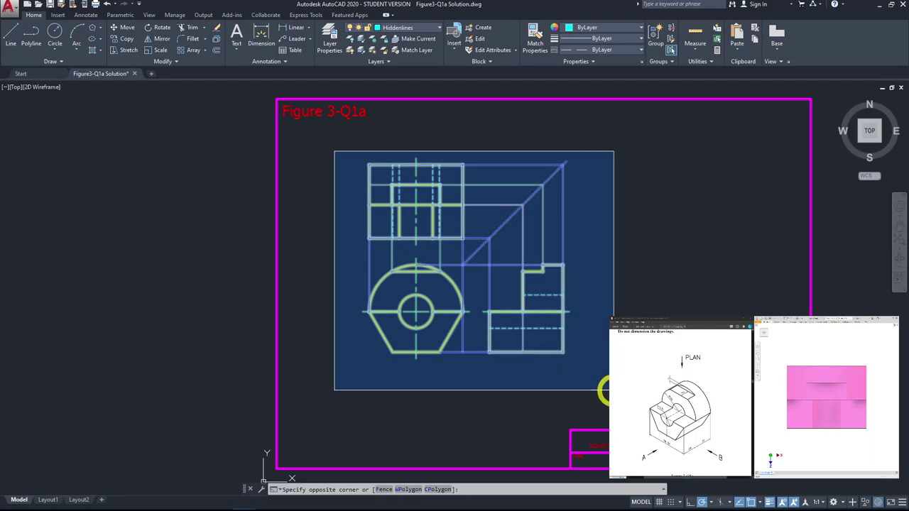
left_click(604, 390)
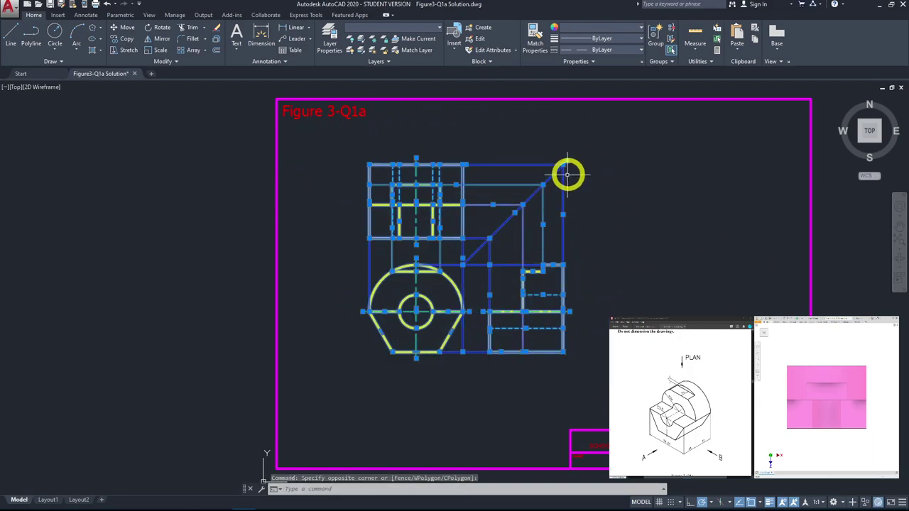
left_click(121, 28)
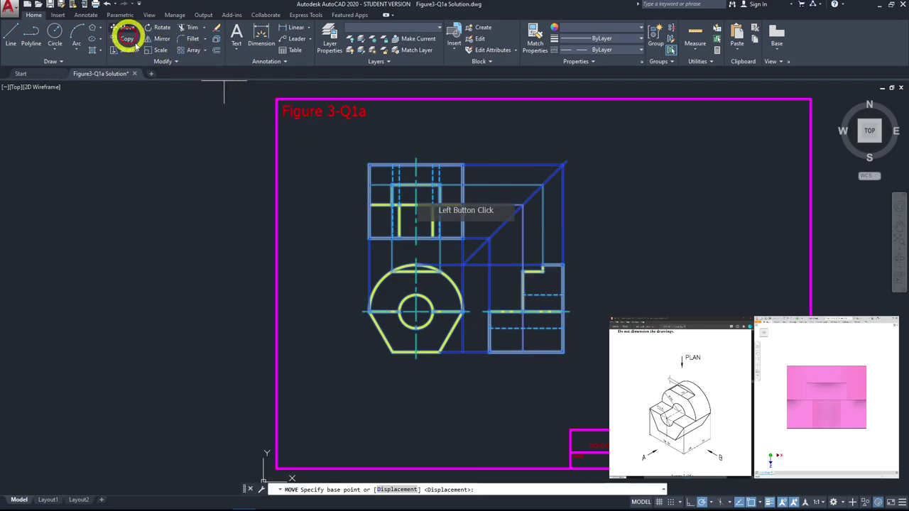
left_click(416, 311)
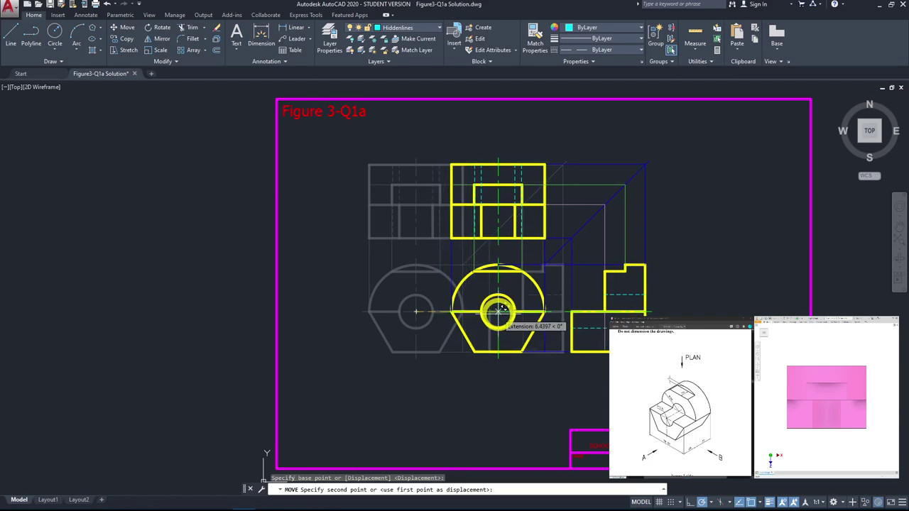
left_click(498, 323)
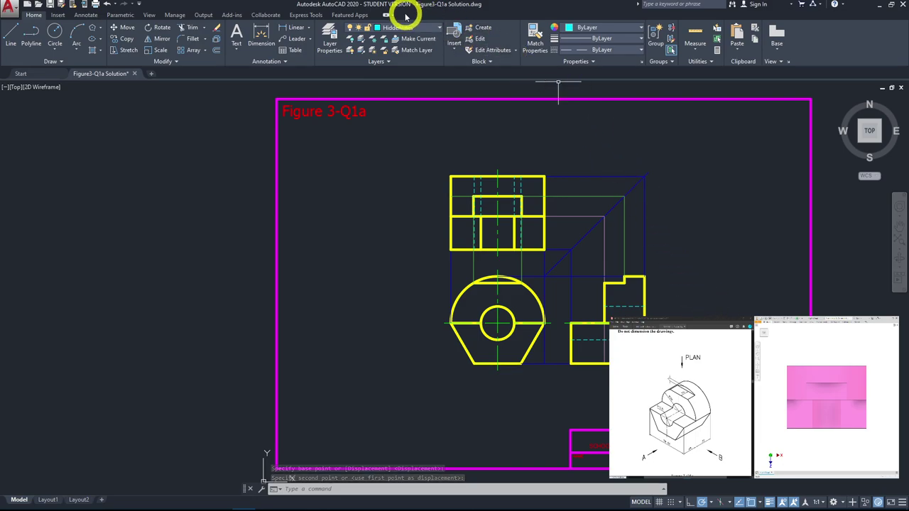
Step: Turn off the Constructionlines layer to hide the projection lines between the views
left_click(426, 29)
left_click(356, 74)
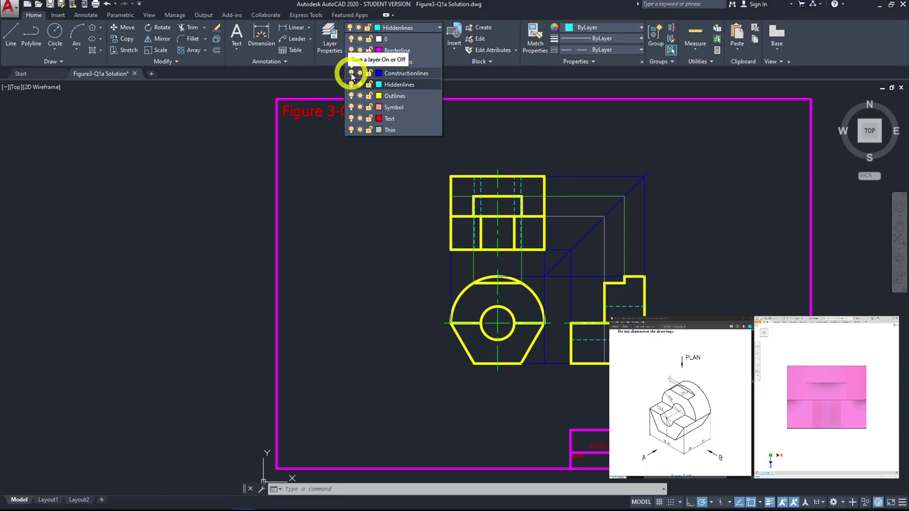
left_click(352, 73)
left_click(630, 212)
mouse_move(624, 202)
middle_mouse_down()
mouse_move(605, 178)
mouse_move(608, 194)
middle_mouse_up()
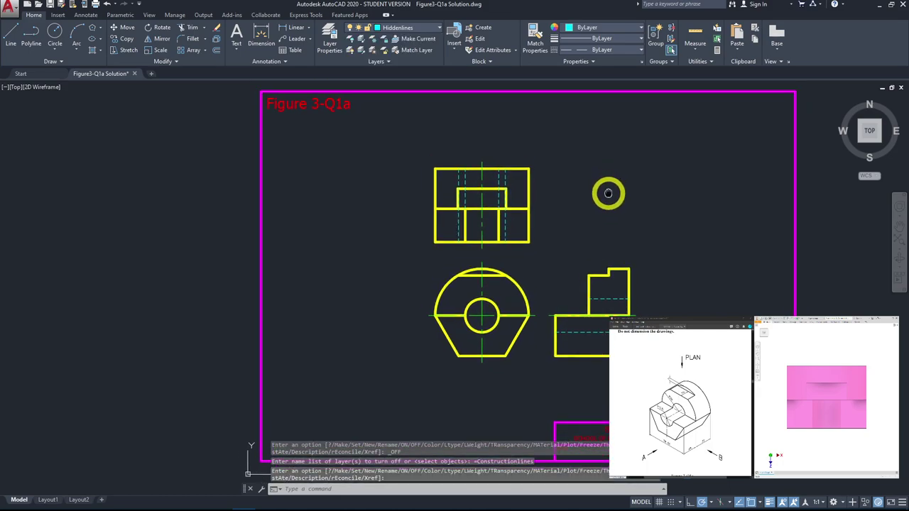